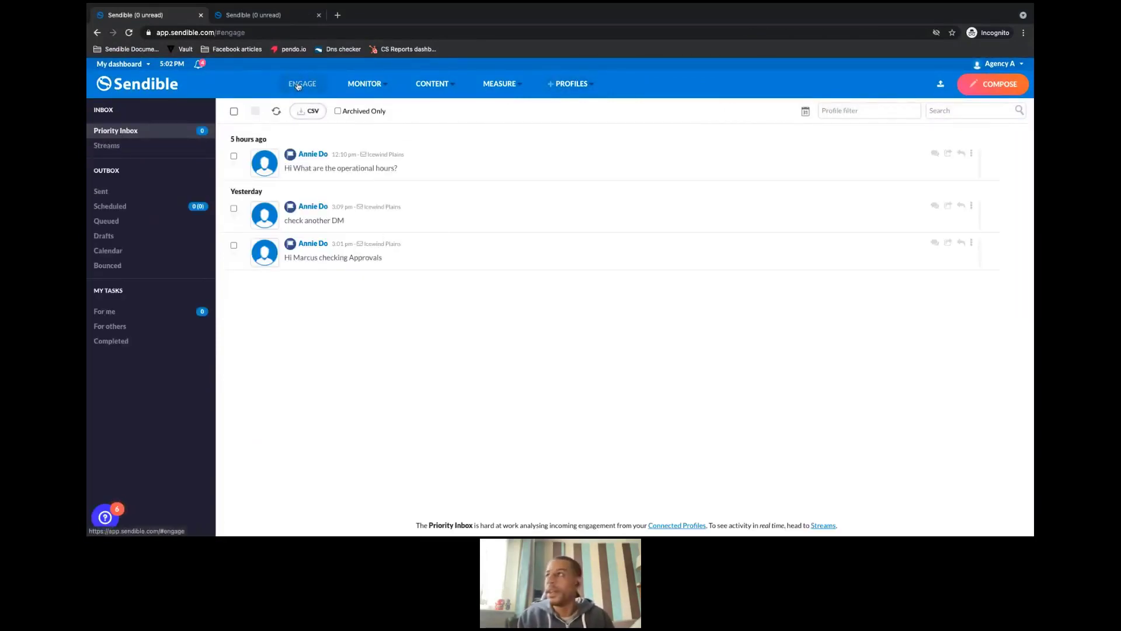
# View the Priority Inbox and open the user management page for the agency account.
pyautogui.click(132, 132)
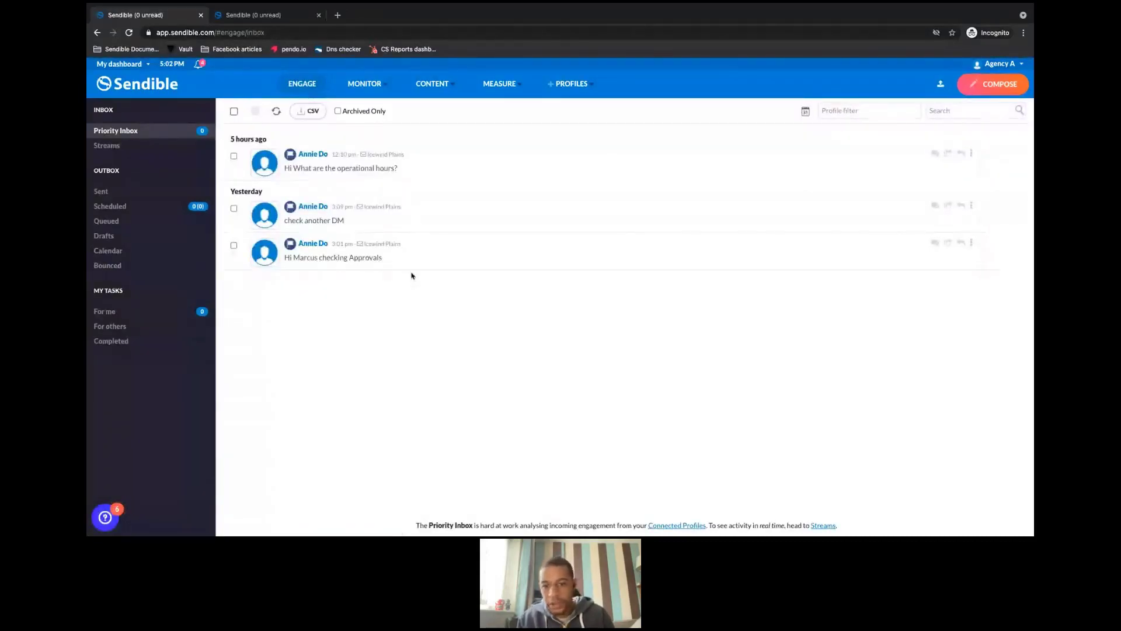
pyautogui.click(1000, 63)
pyautogui.click(948, 141)
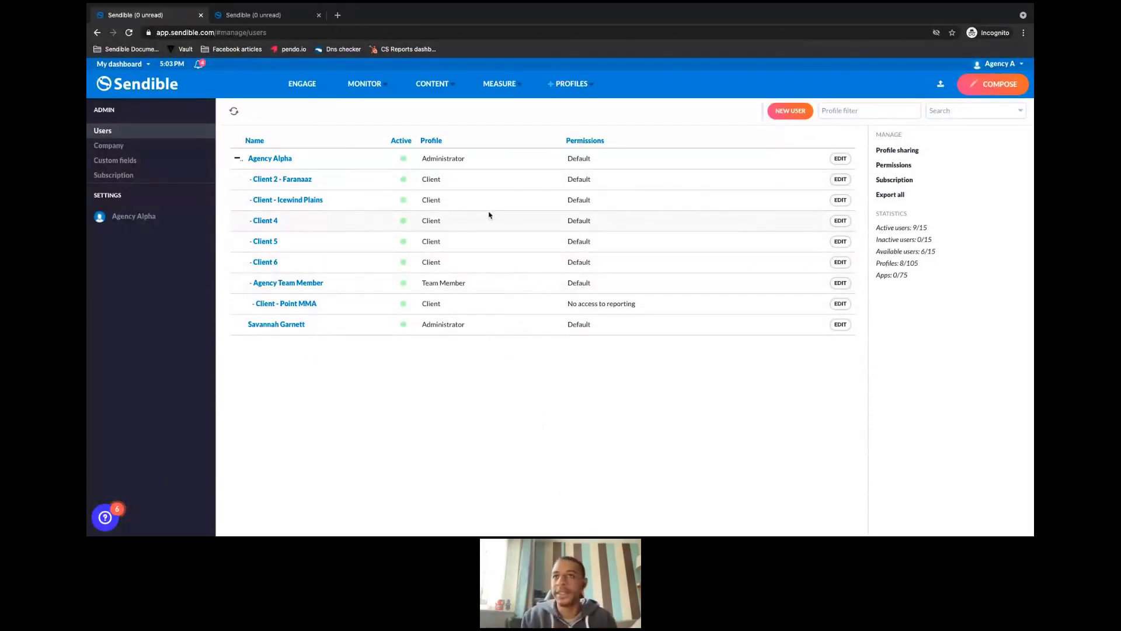
# Check the alternative routes to user management through the dashboard switcher and the account options.
pyautogui.click(117, 65)
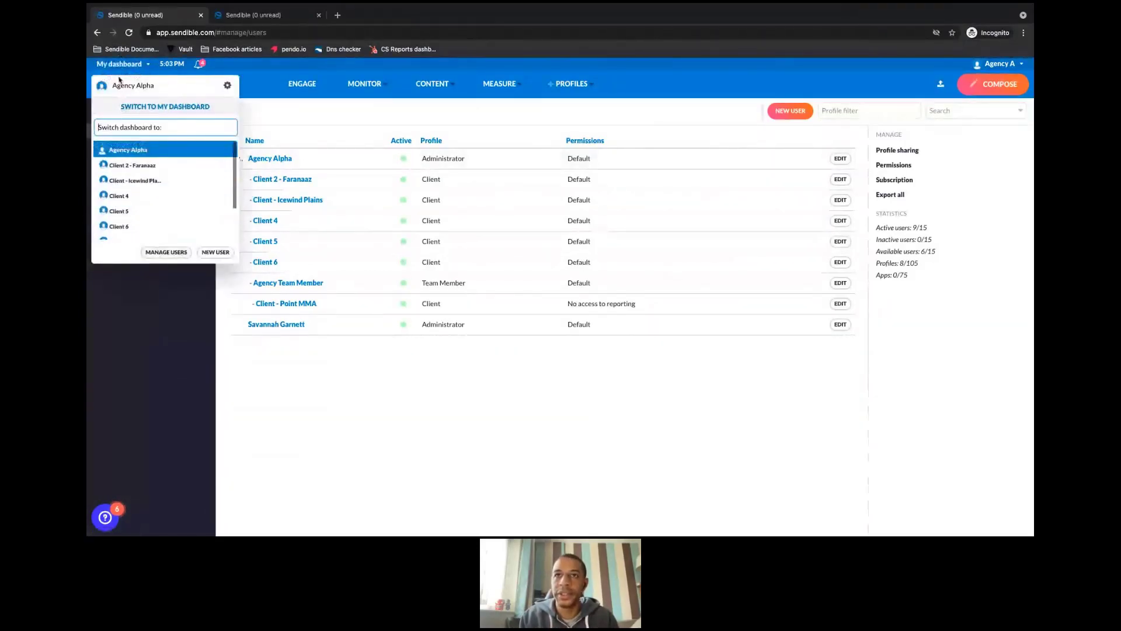
pyautogui.click(165, 253)
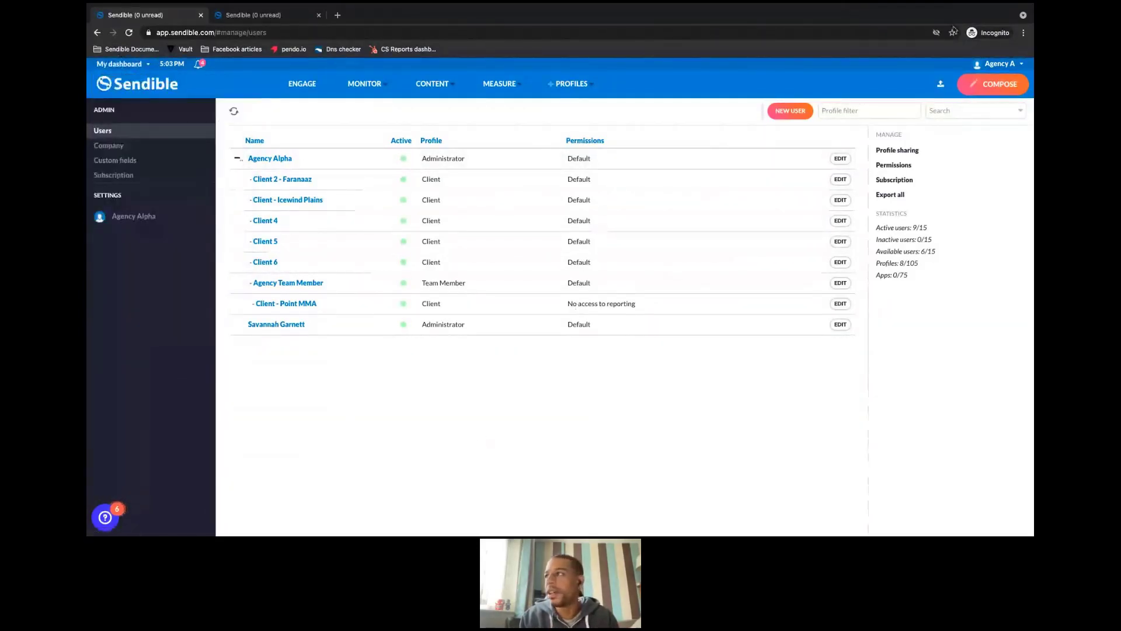
pyautogui.click(1001, 65)
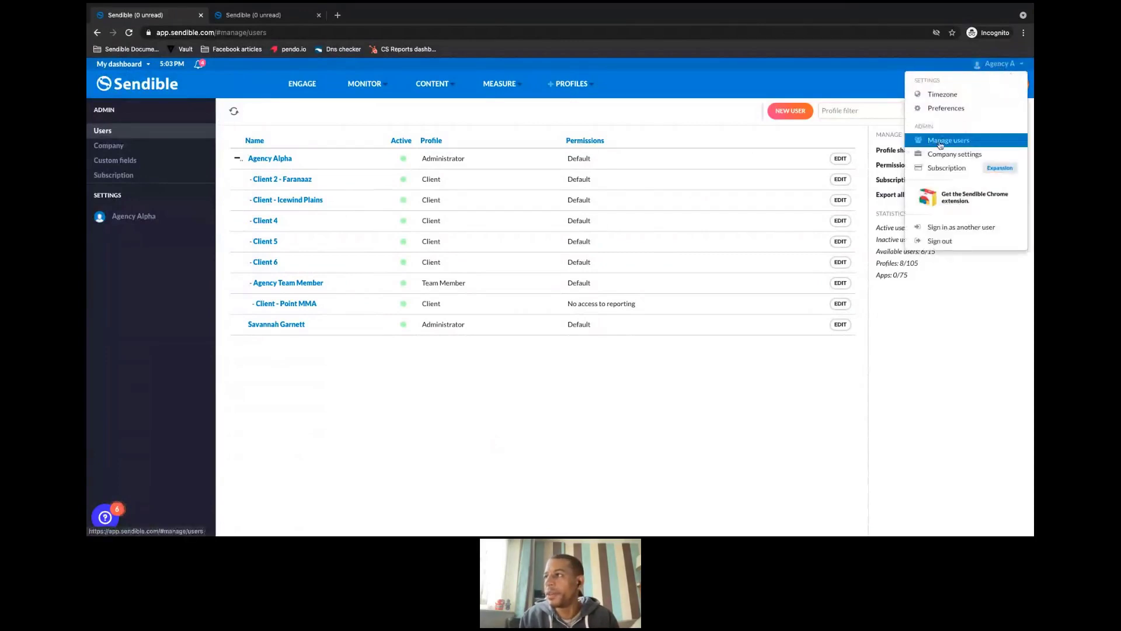
pyautogui.click(666, 385)
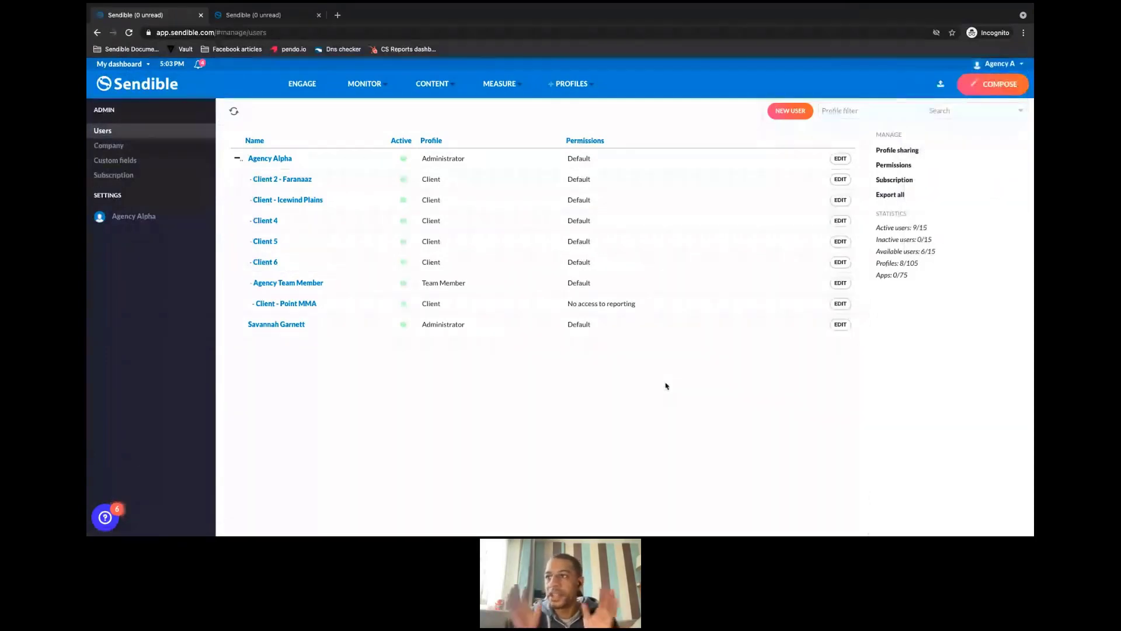
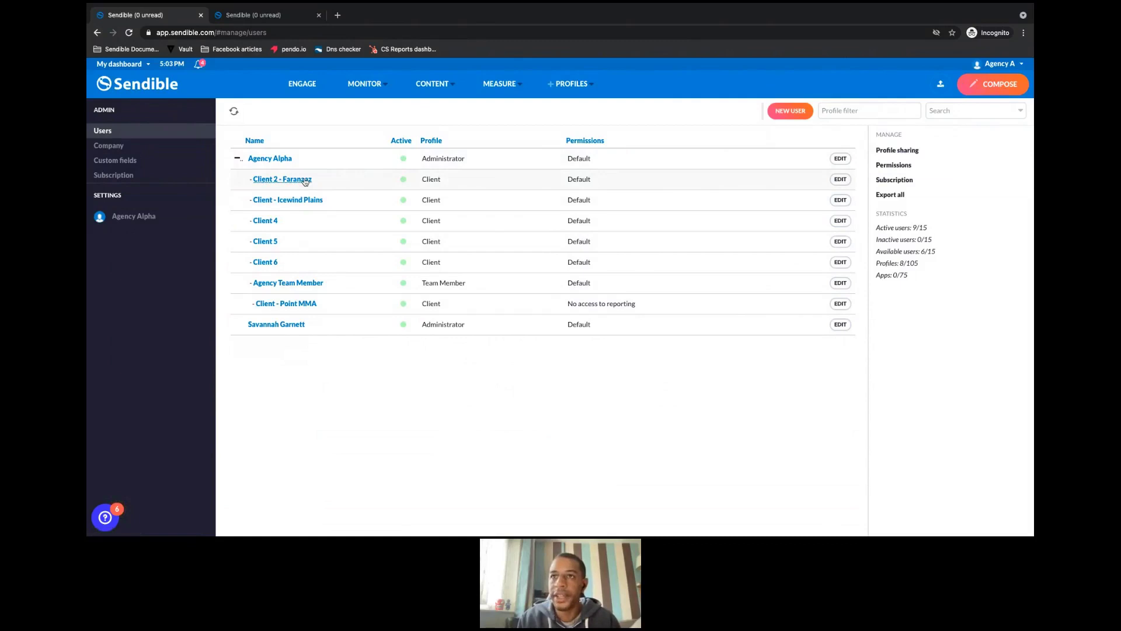
# Compose a new message for the Icewind Plains Facebook page with the text "My message".
pyautogui.click(983, 89)
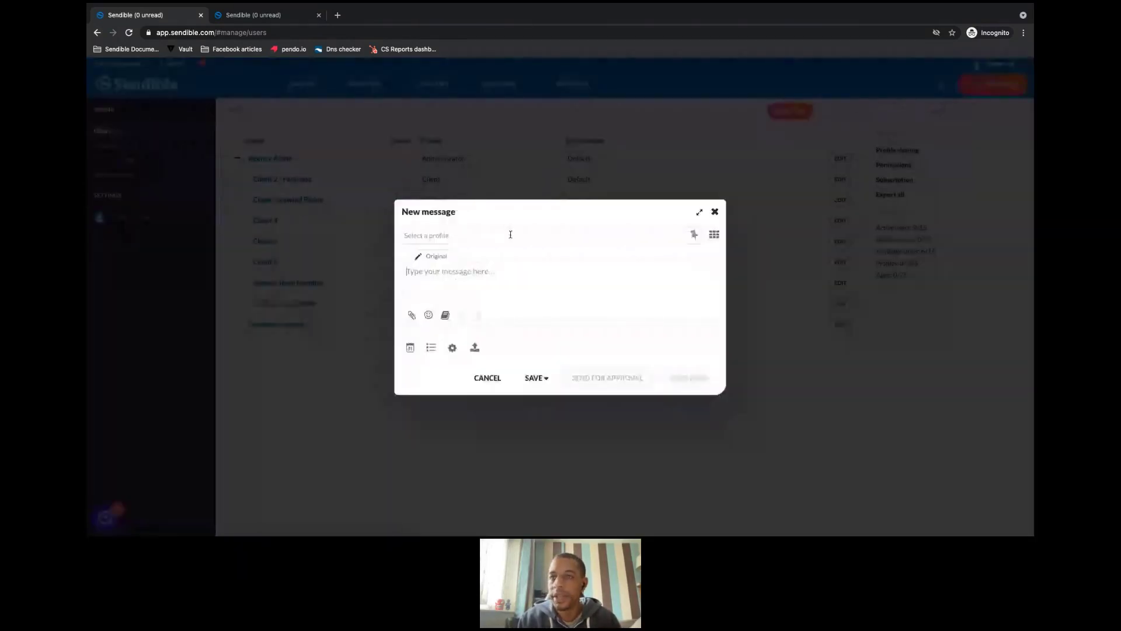
pyautogui.click(513, 235)
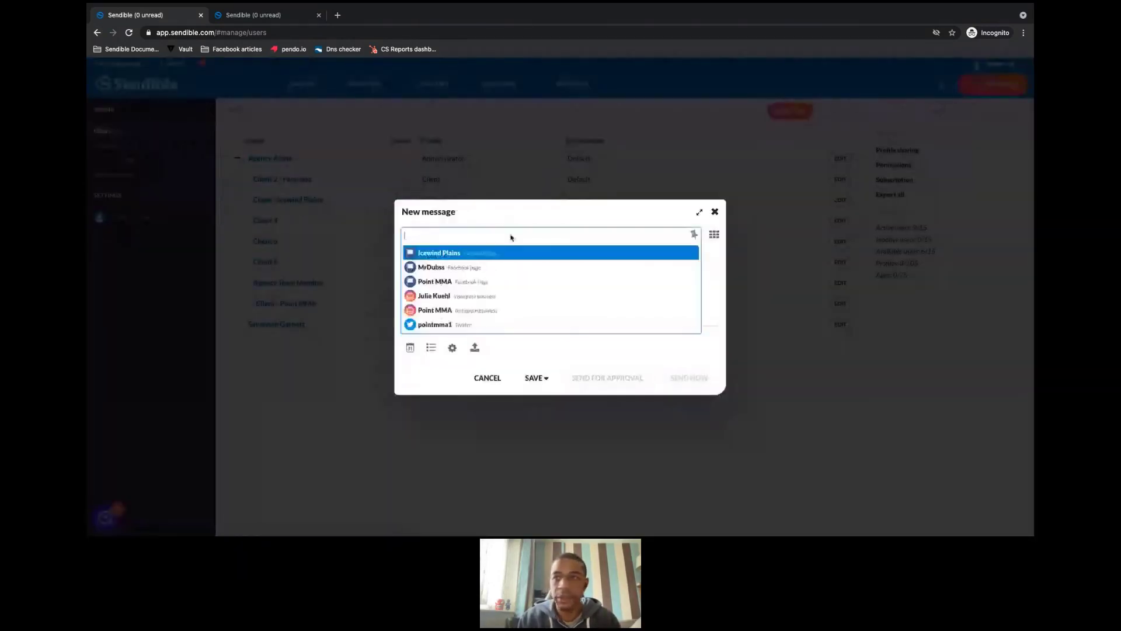
pyautogui.click(443, 253)
pyautogui.click(444, 257)
pyautogui.write('My m,essage')
pyautogui.press('BackSpace')
pyautogui.press('BackSpace')
pyautogui.press('BackSpace')
pyautogui.press('BackSpace')
pyautogui.press('BackSpace')
pyautogui.press('BackSpace')
pyautogui.press('BackSpace')
pyautogui.write('essage')
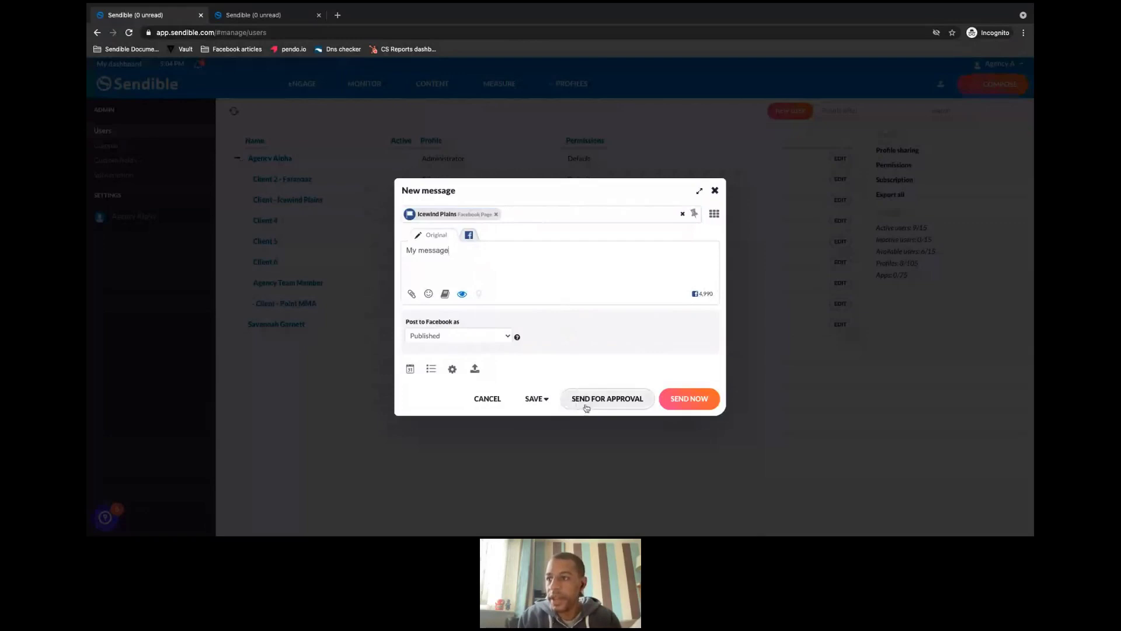
# Add scheduling to the message and set its date to 2021/05/28.
pyautogui.click(410, 369)
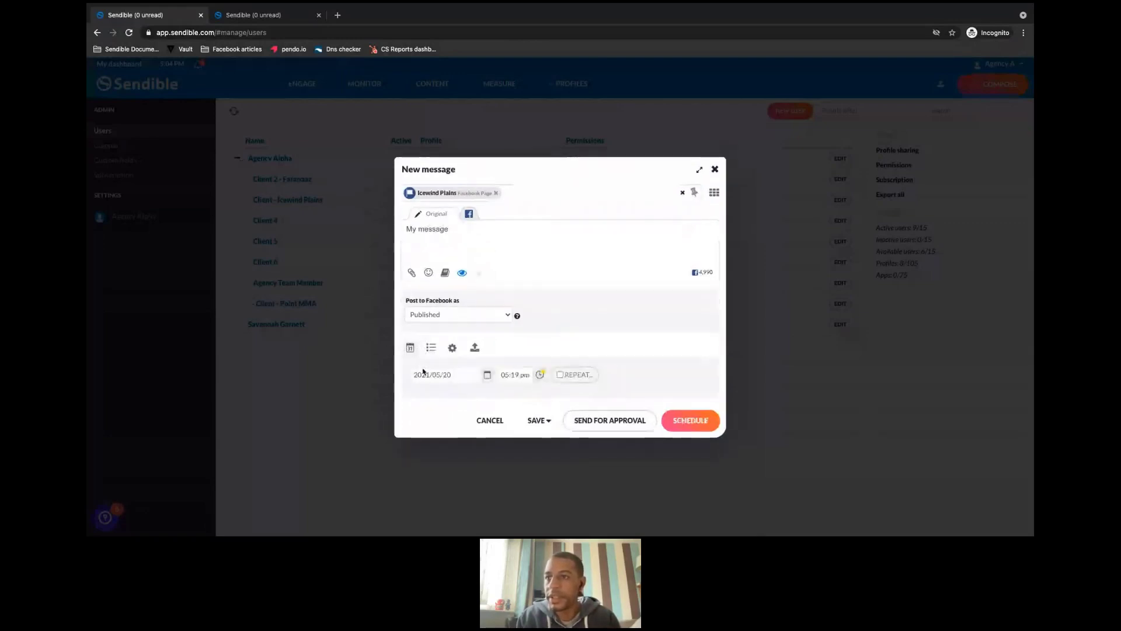
pyautogui.click(487, 374)
pyautogui.click(494, 483)
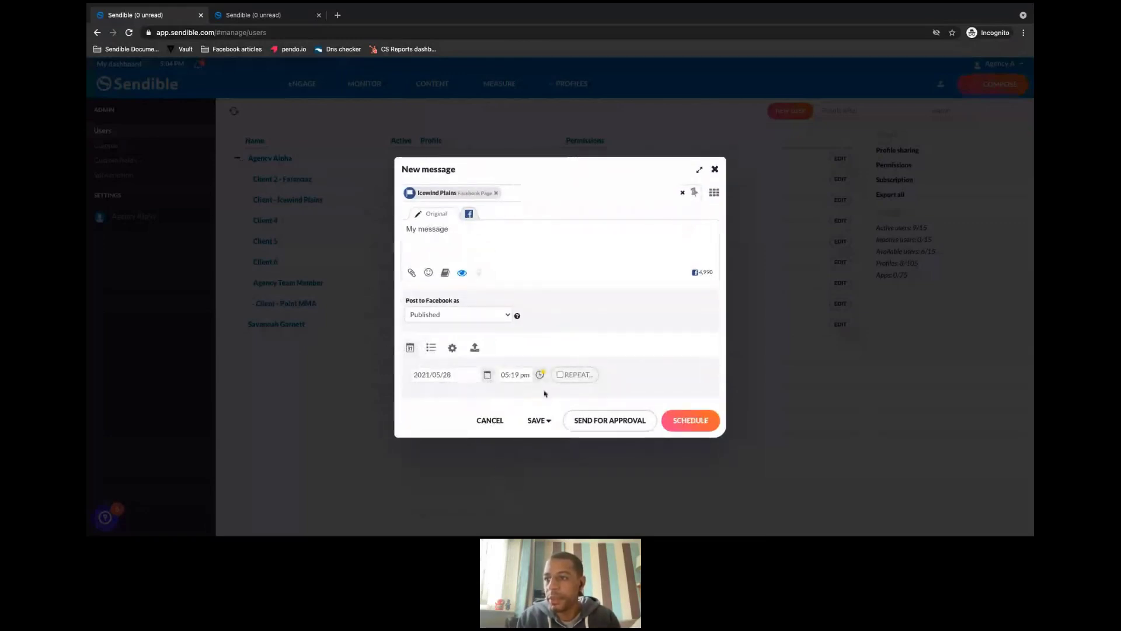
# Send the scheduled post to Client 2 for approval with the note "Here is my test post for you".
pyautogui.click(597, 422)
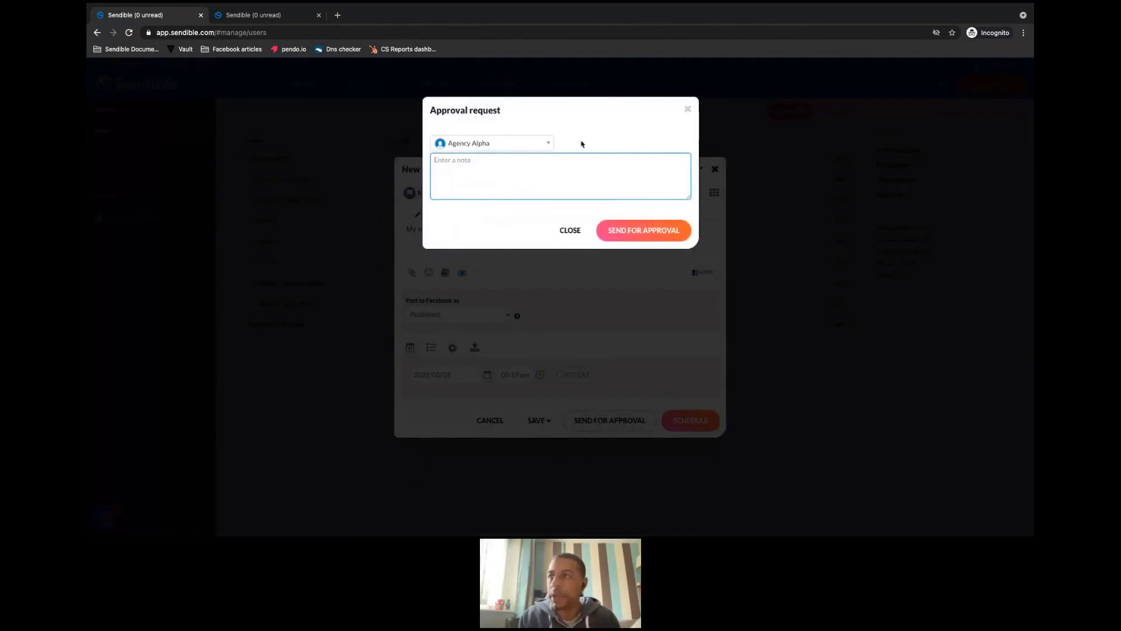
pyautogui.click(540, 144)
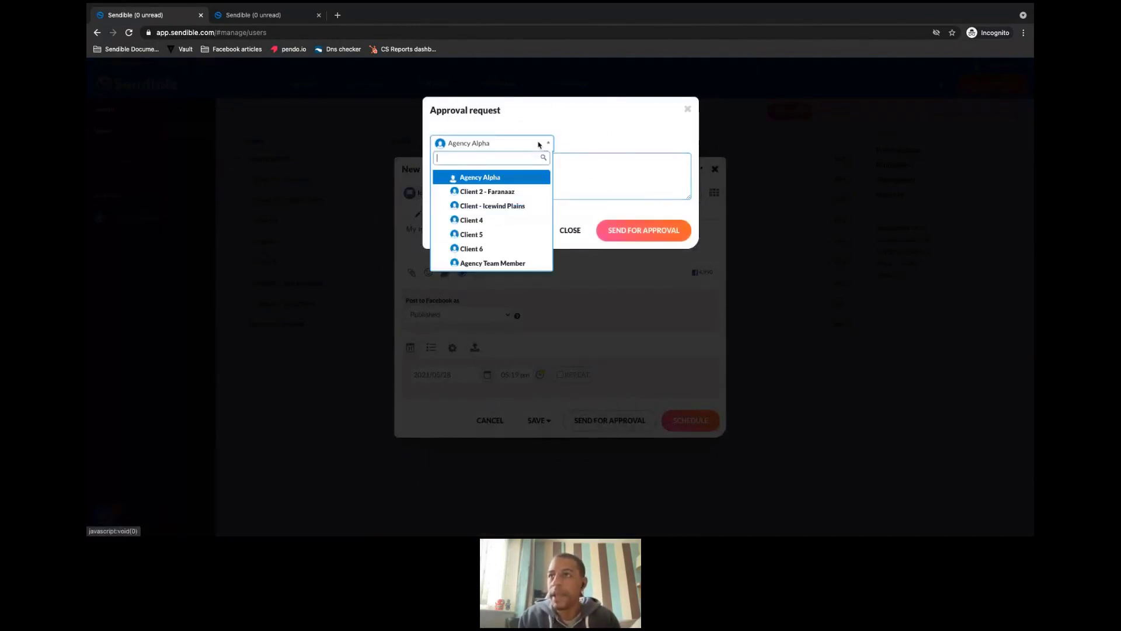
pyautogui.scroll(-2, 523, 220)
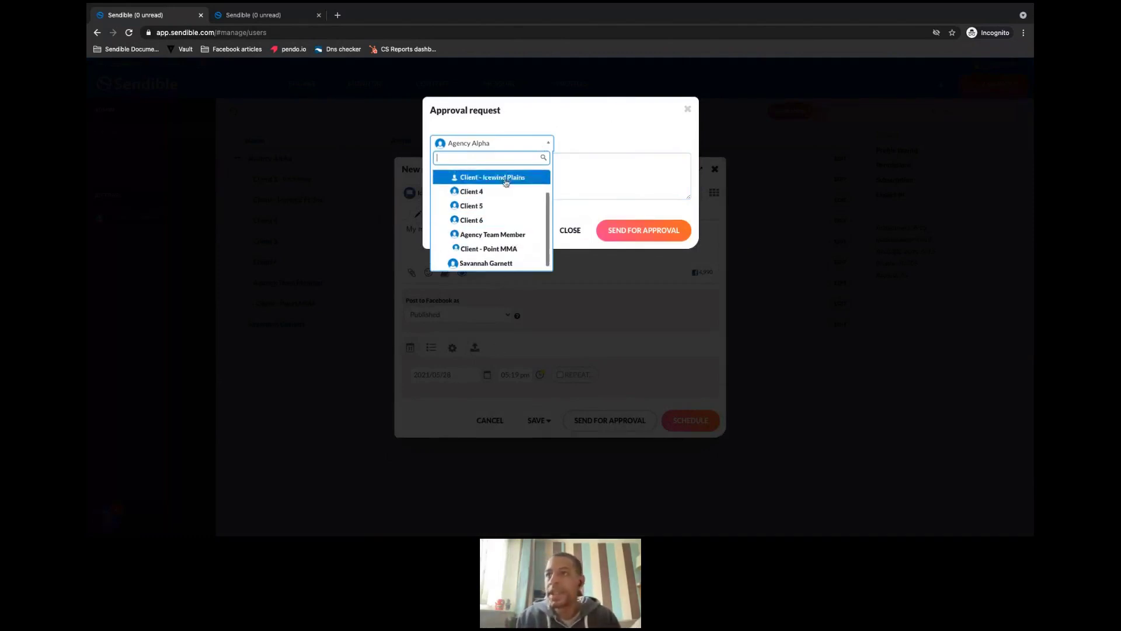
pyautogui.scroll(2, 496, 186)
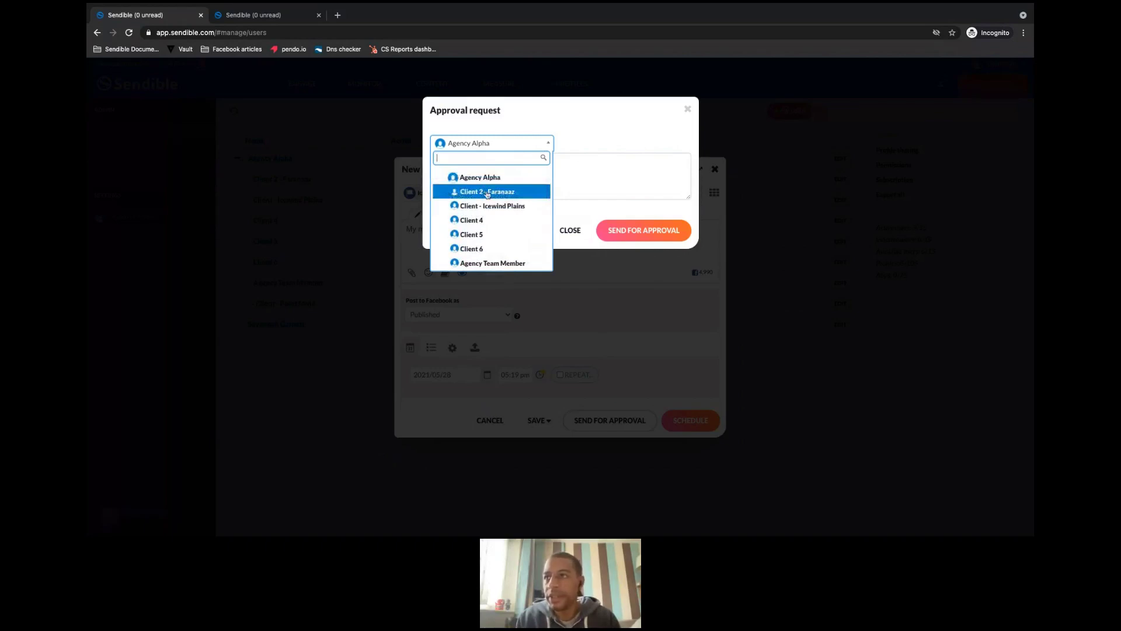
pyautogui.click(485, 192)
pyautogui.click(468, 171)
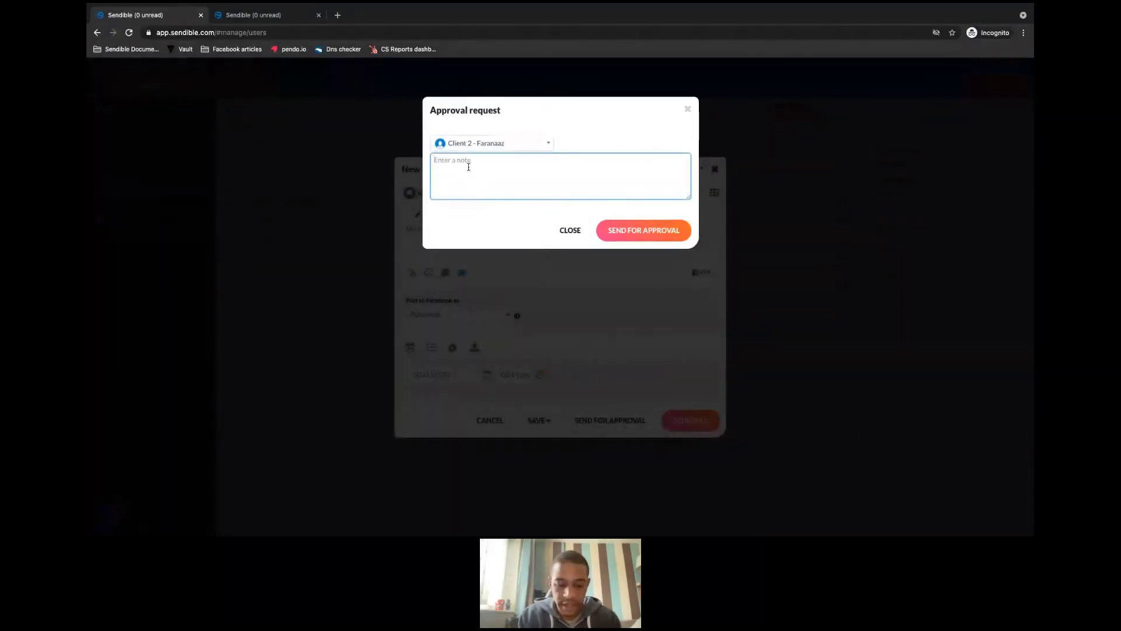
pyautogui.write('Here is m')
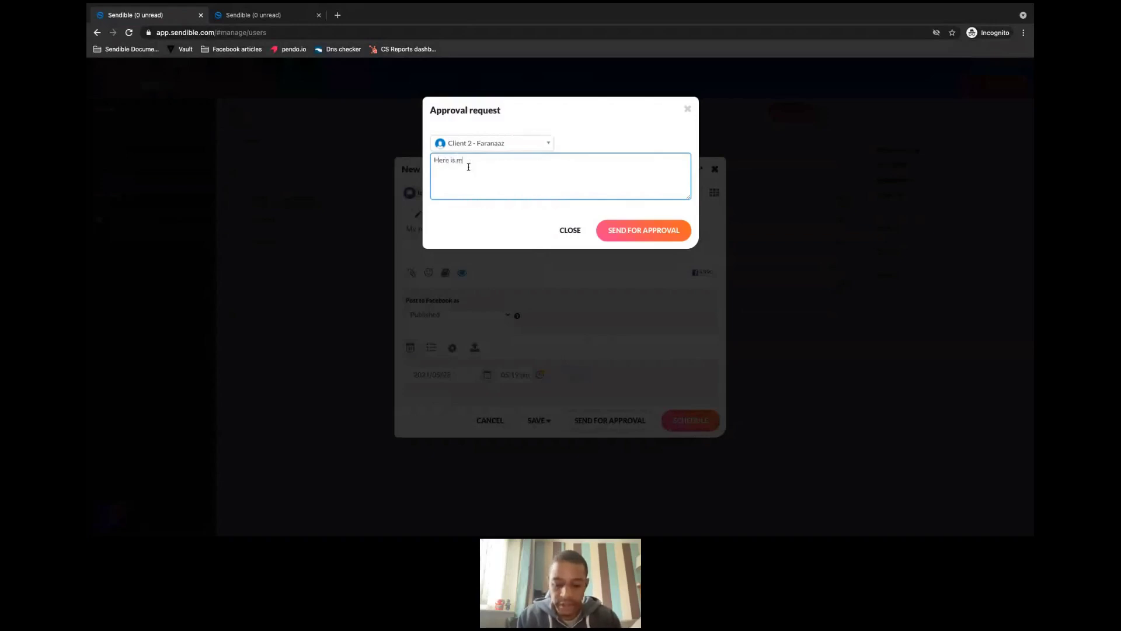
pyautogui.write('y test post for you')
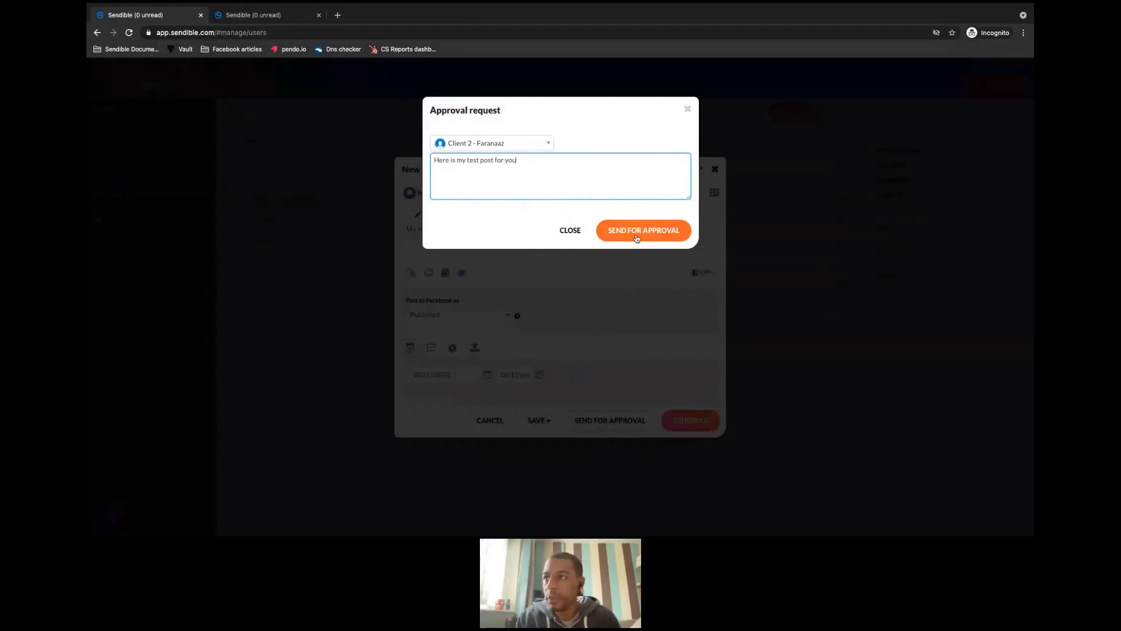
pyautogui.click(636, 230)
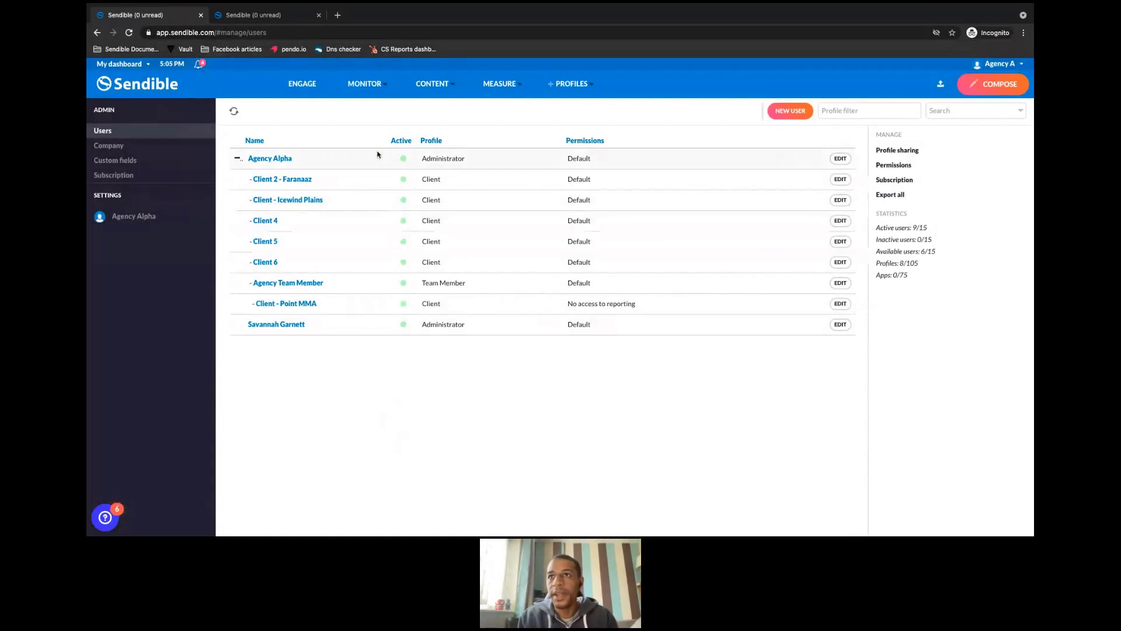
# Review the submitted approval request among the tasks for others, including its notified users and note.
pyautogui.click(292, 84)
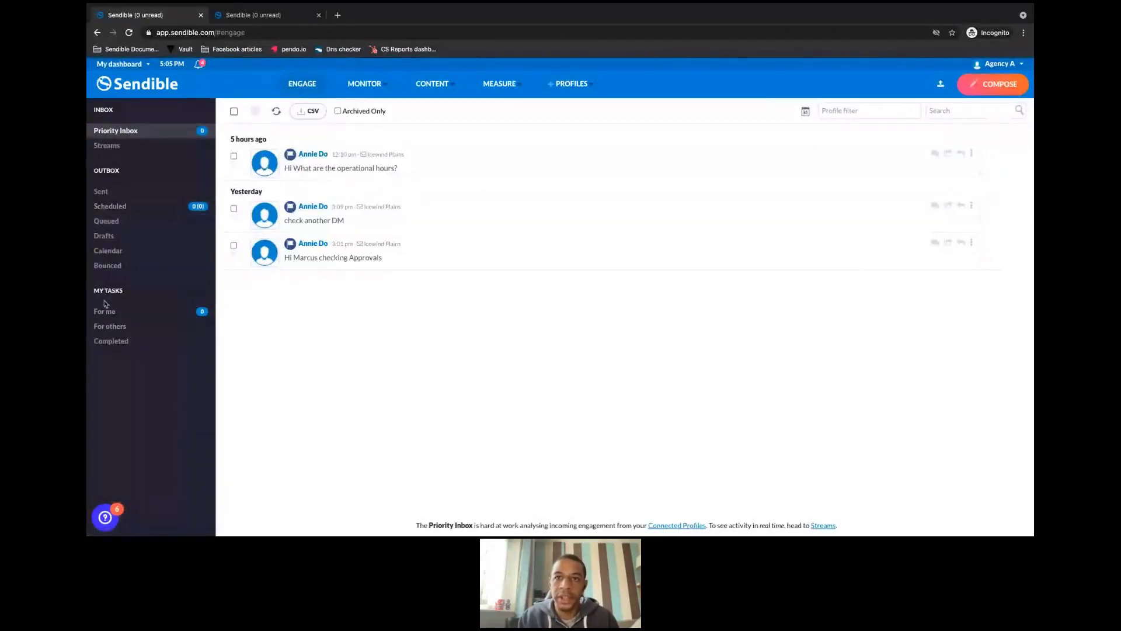
pyautogui.click(123, 327)
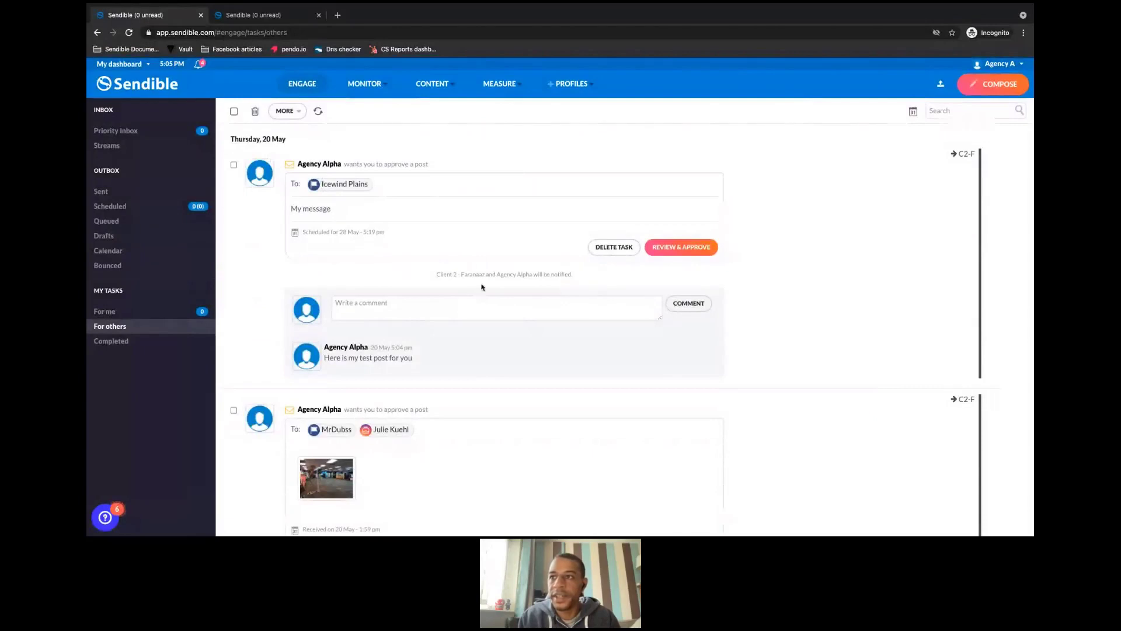
pyautogui.moveTo(436, 274); pyautogui.dragTo(486, 274)
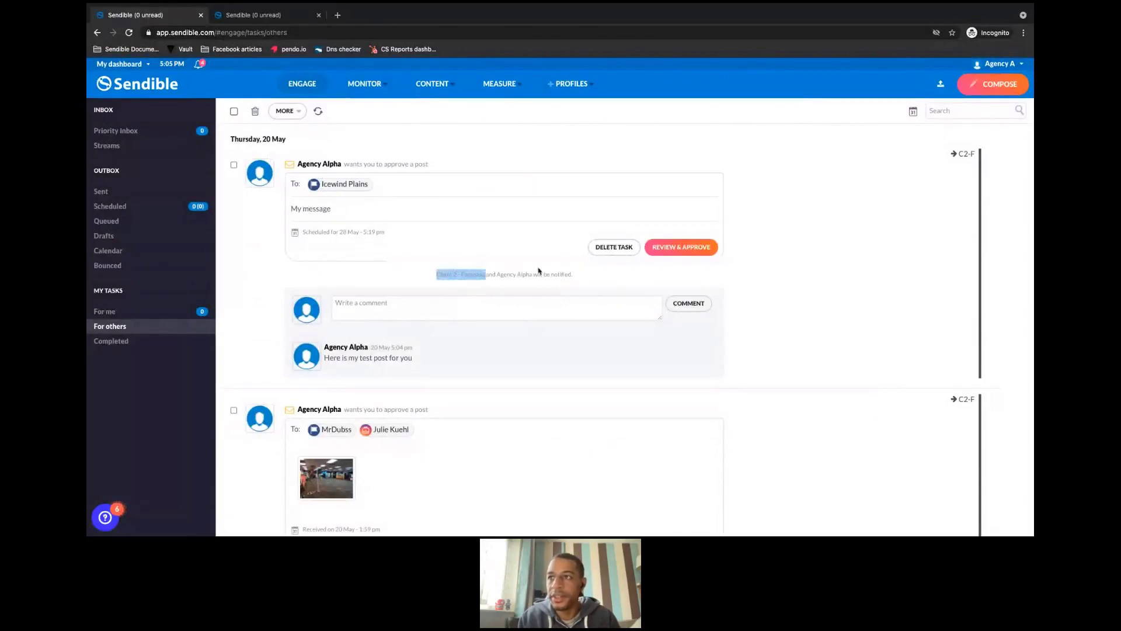
pyautogui.moveTo(416, 359); pyautogui.dragTo(324, 358)
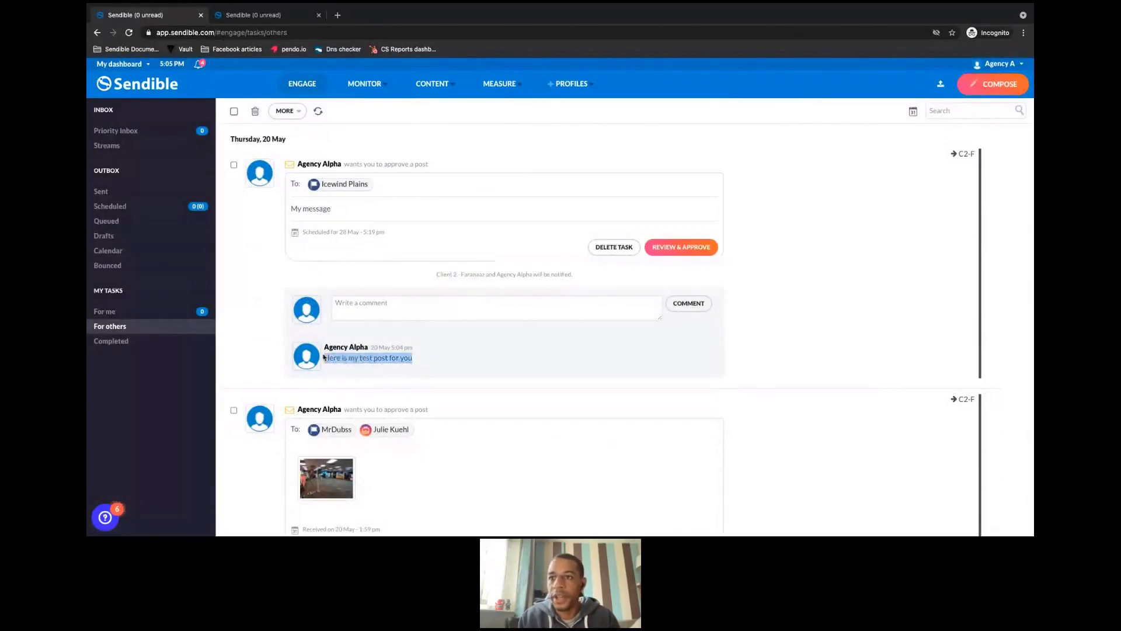
pyautogui.click(840, 331)
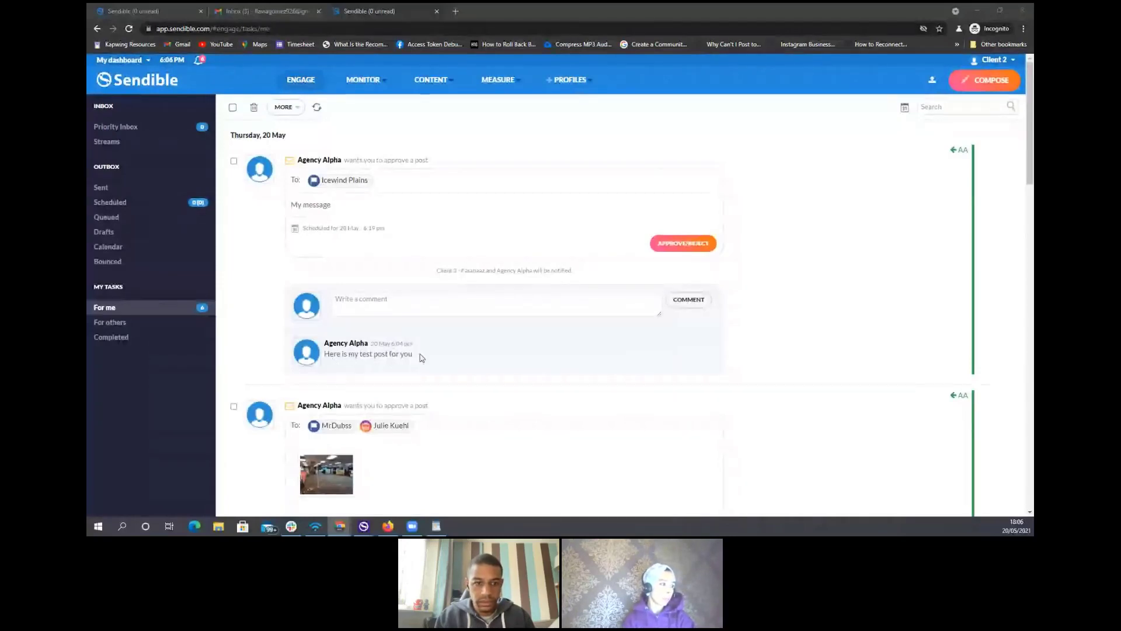
# From Client 2's own tasks, view the approval dialog for "My message" and close it without deciding.
pyautogui.click(680, 245)
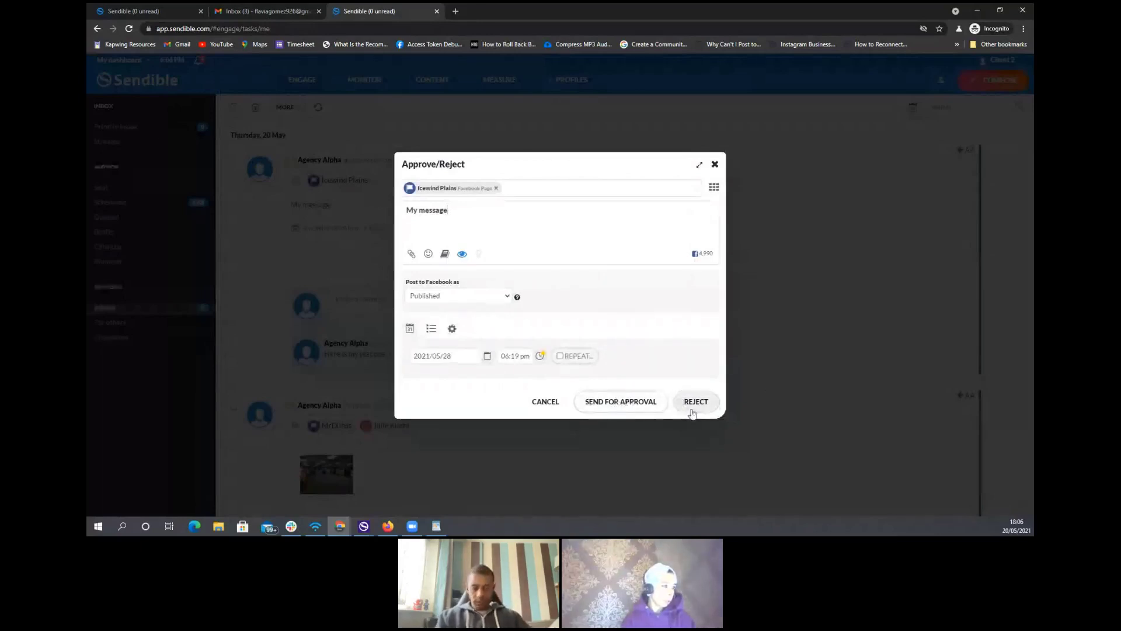
pyautogui.click(715, 166)
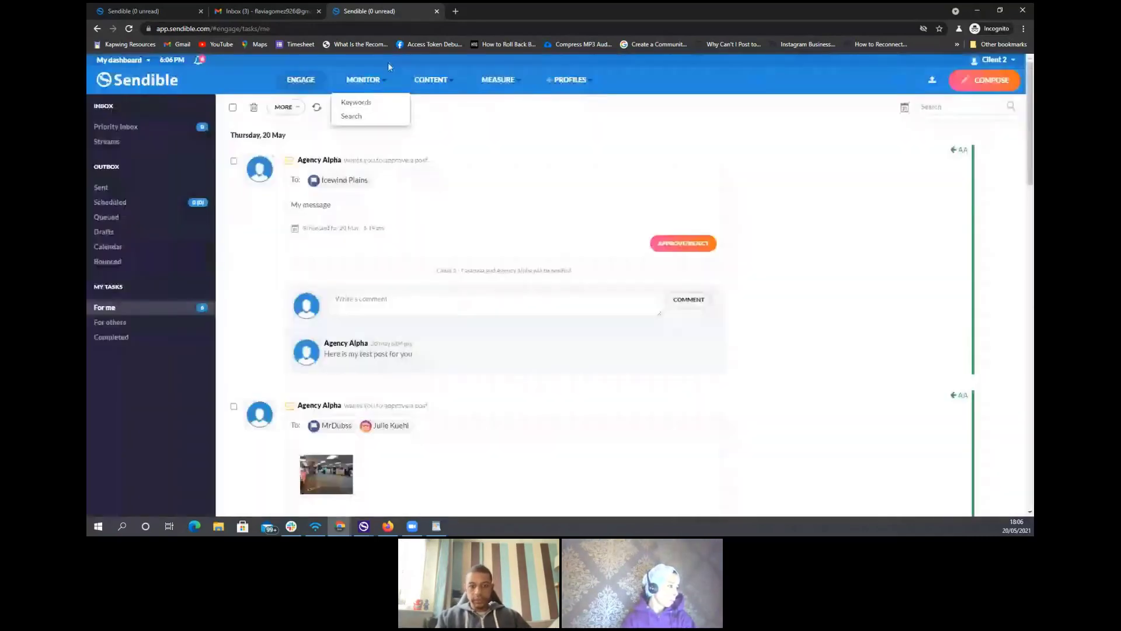
# Switch to Gmail, read the latest "Agency Alpha wants you to approve a post" email and follow its approve link.
pyautogui.hotkey('ctrl', 'shift', 'Tab')
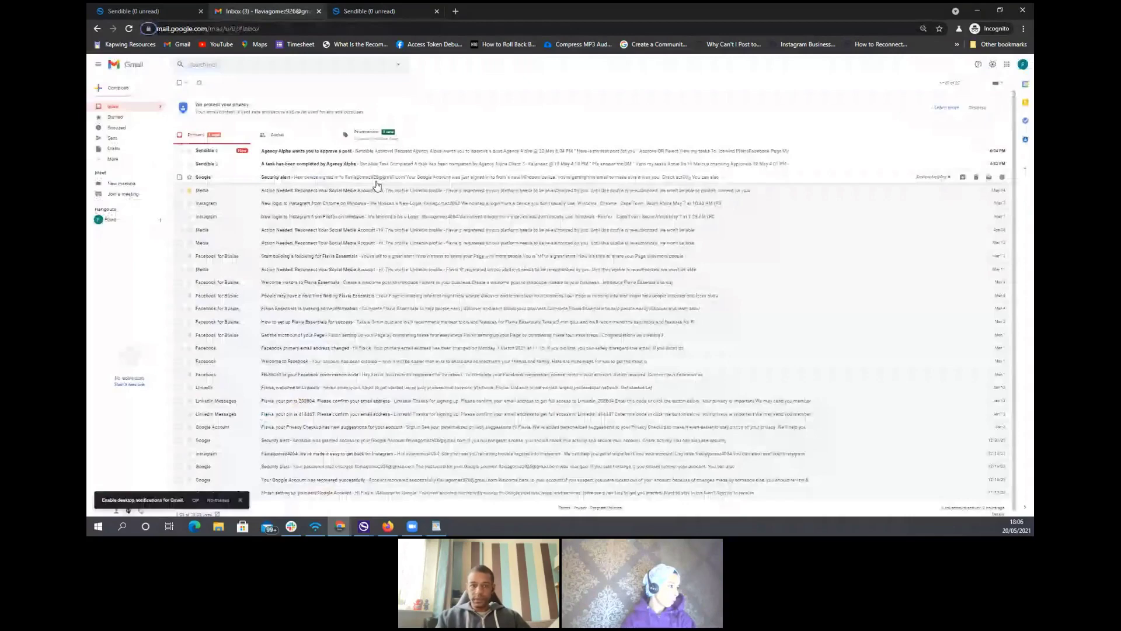
pyautogui.click(314, 153)
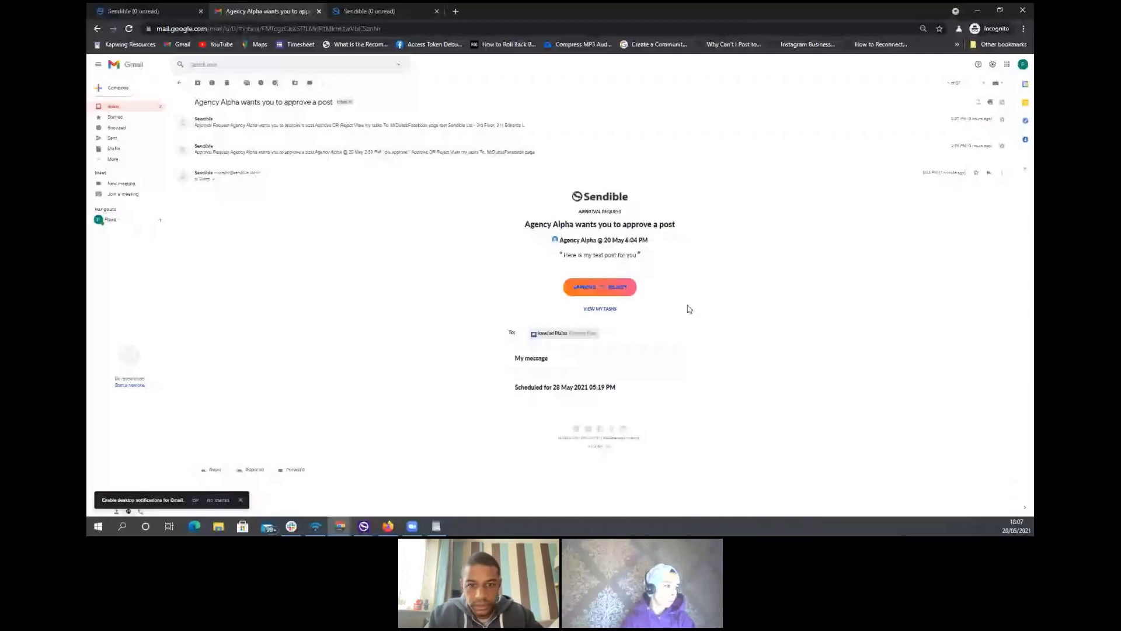
pyautogui.click(581, 289)
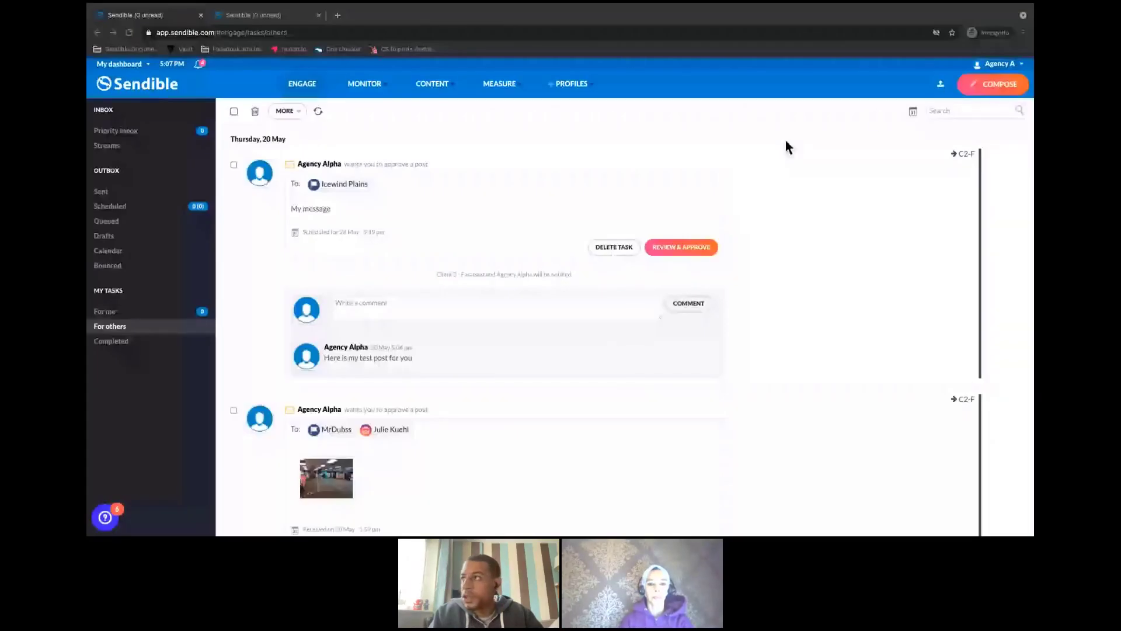
# Return to the agency account's user management, glance at the team member's session, and open the Agency Team Member user's details.
pyautogui.click(999, 63)
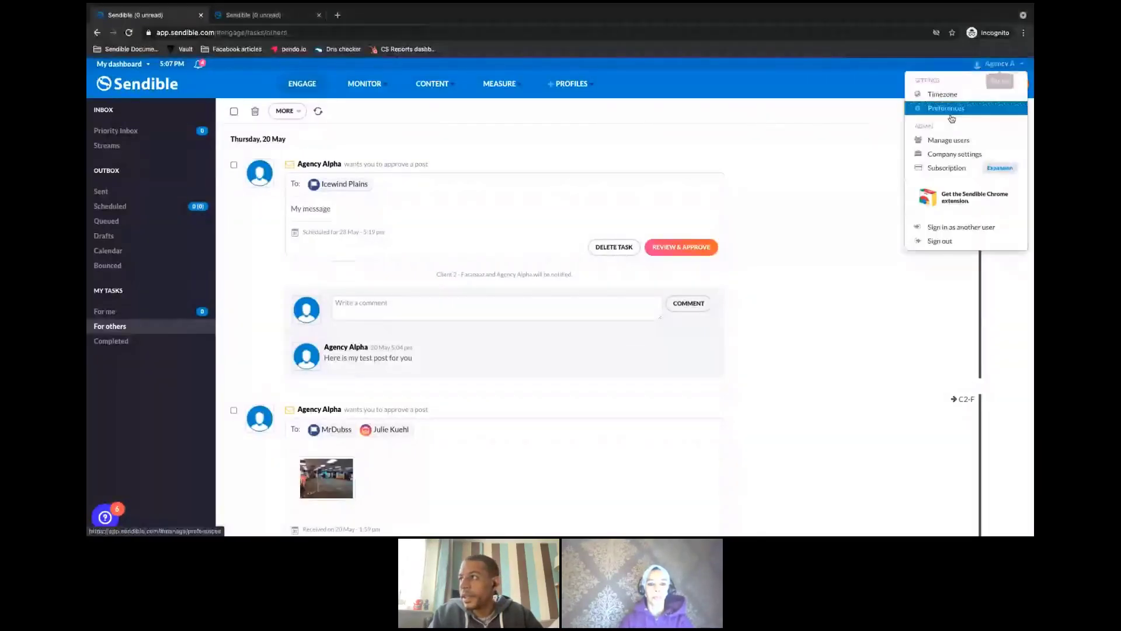
pyautogui.click(941, 141)
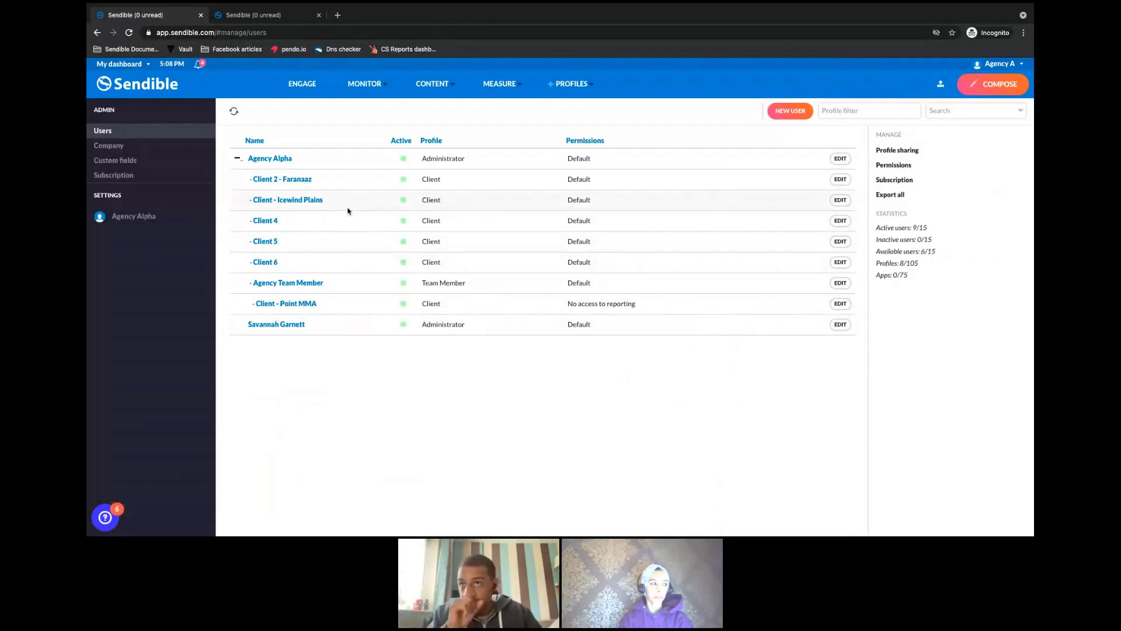
pyautogui.click(263, 16)
pyautogui.moveTo(365, 85)
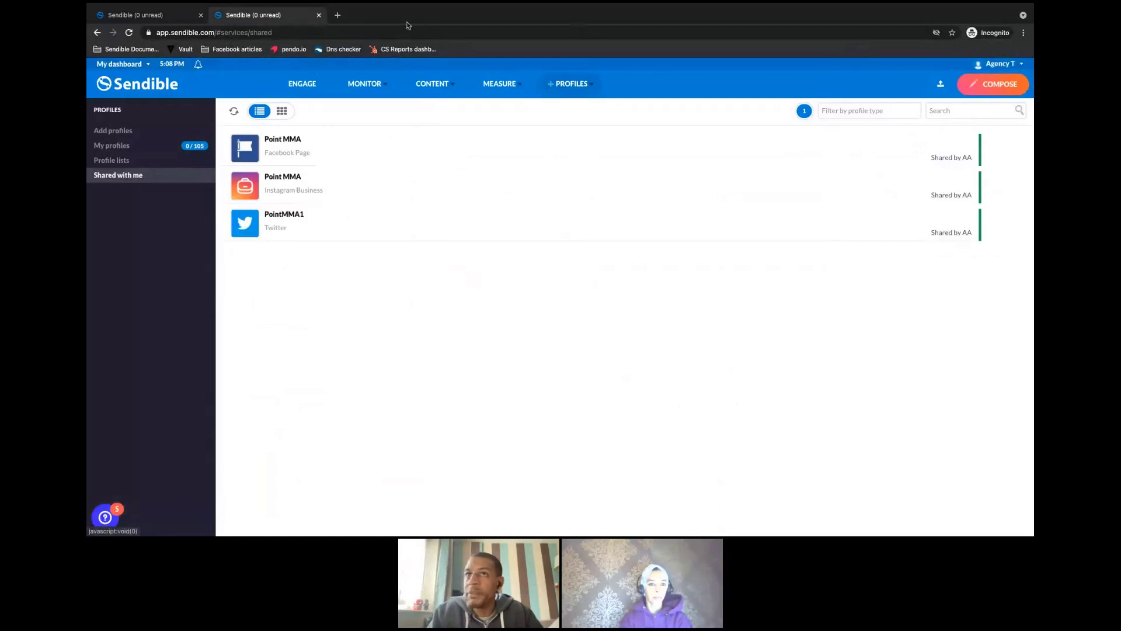
pyautogui.click(179, 17)
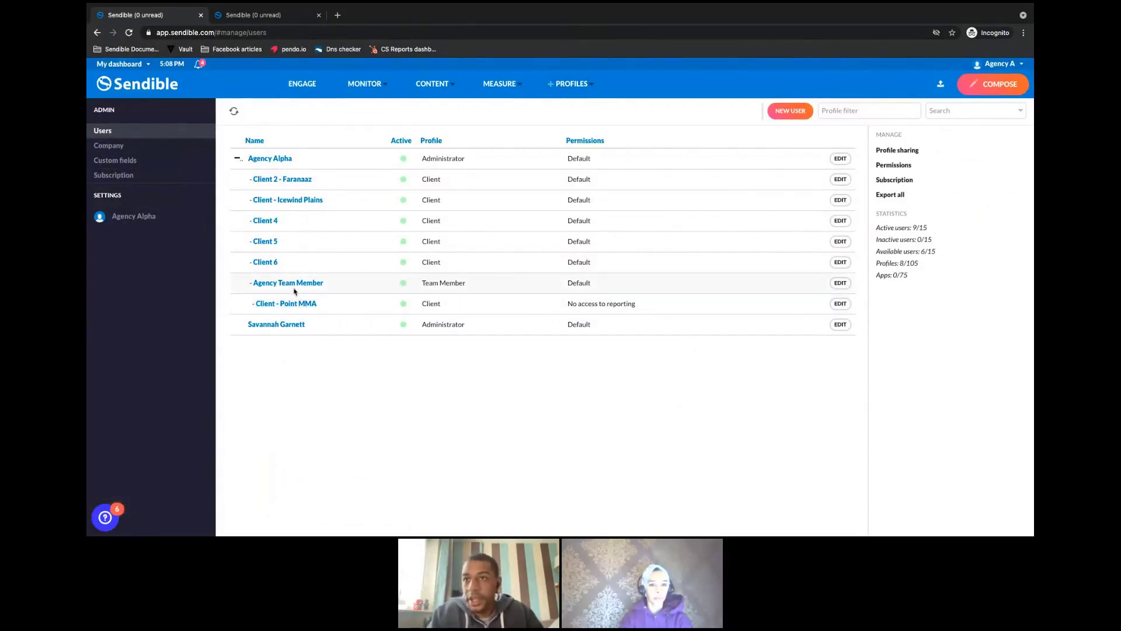
pyautogui.click(294, 284)
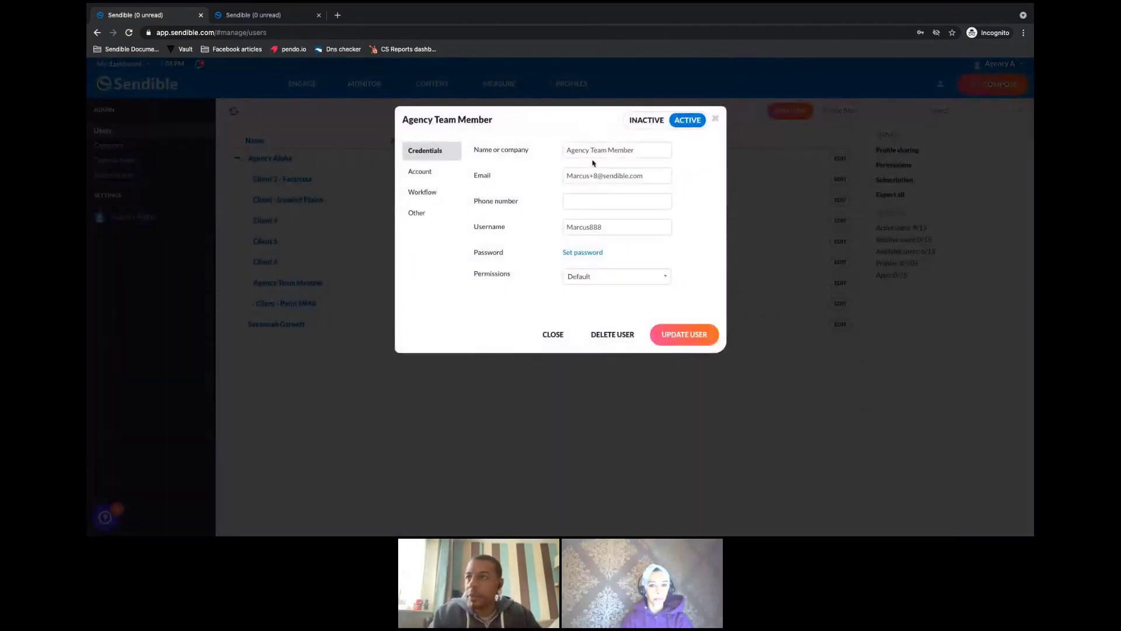
# Require approval before publishing for Agency Team Member, set Client - Point MMA as the approver, and update the user.
pyautogui.click(424, 194)
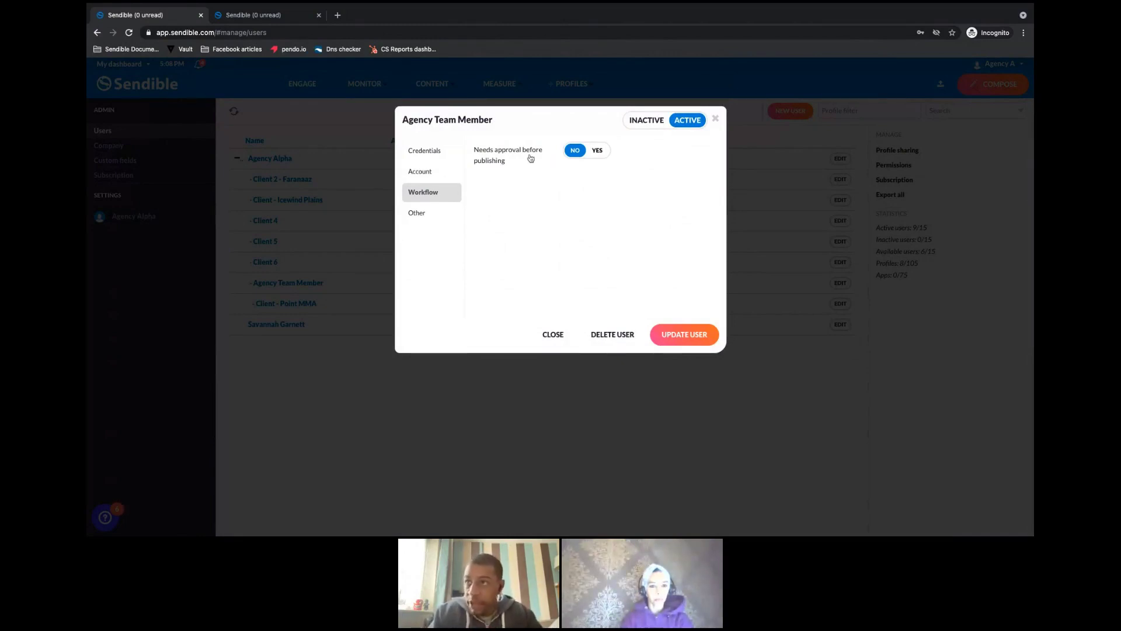
pyautogui.click(600, 151)
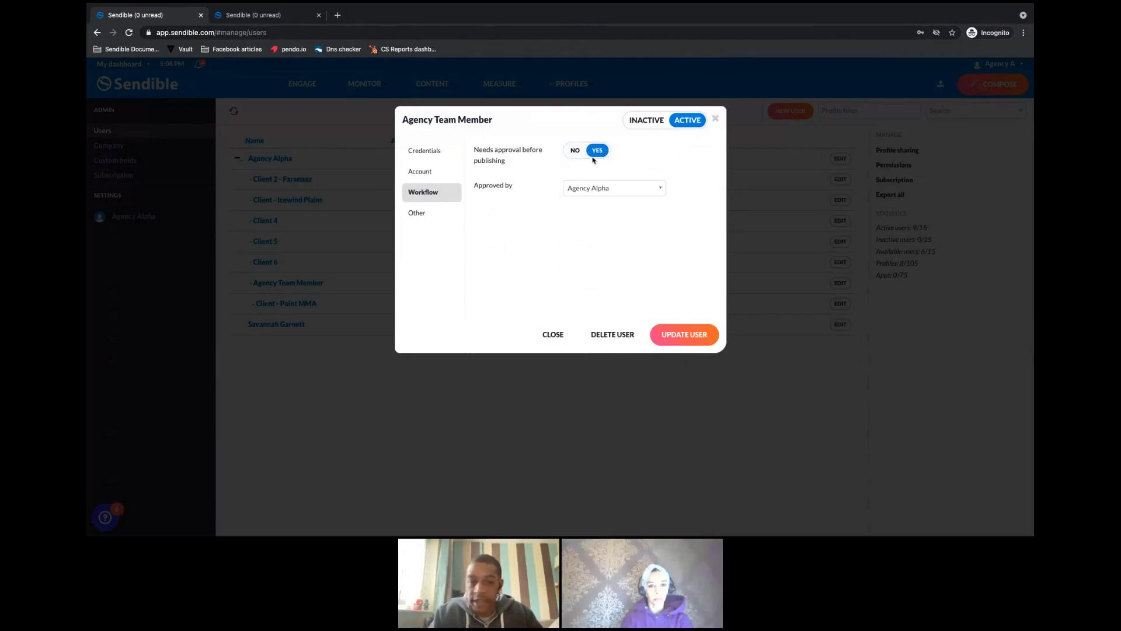
pyautogui.click(604, 193)
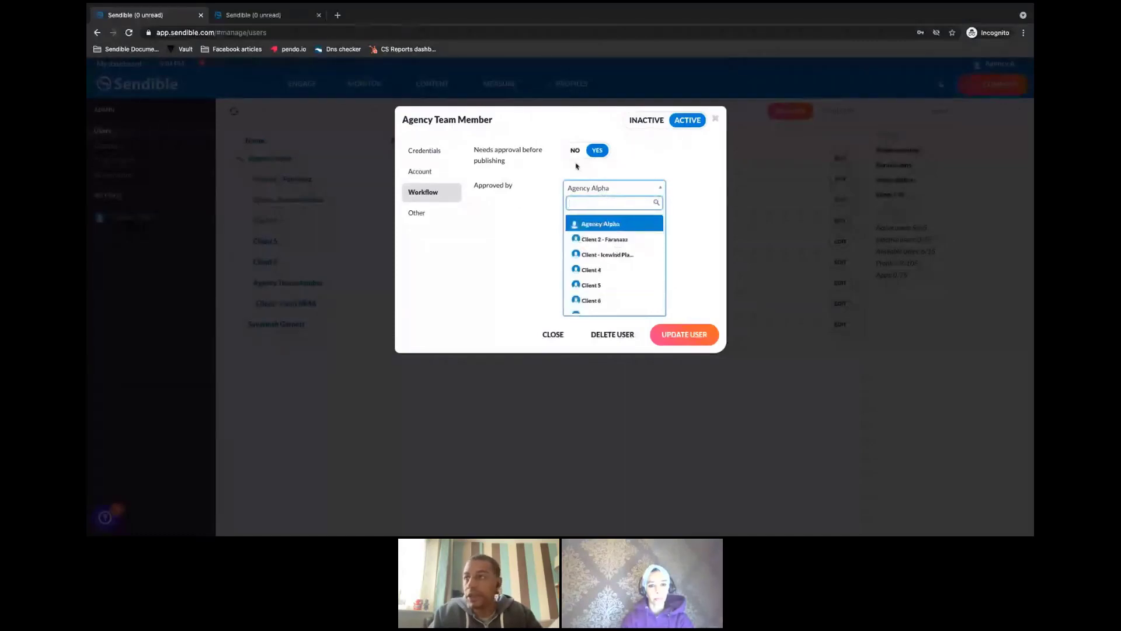
pyautogui.scroll(-3, 617, 265)
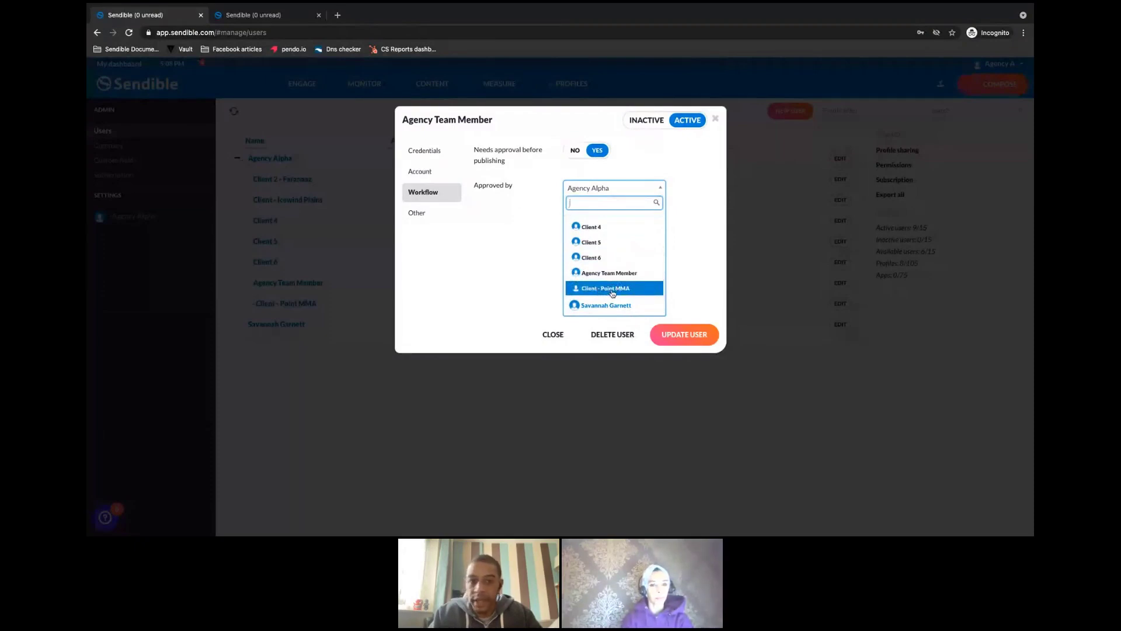
pyautogui.click(612, 293)
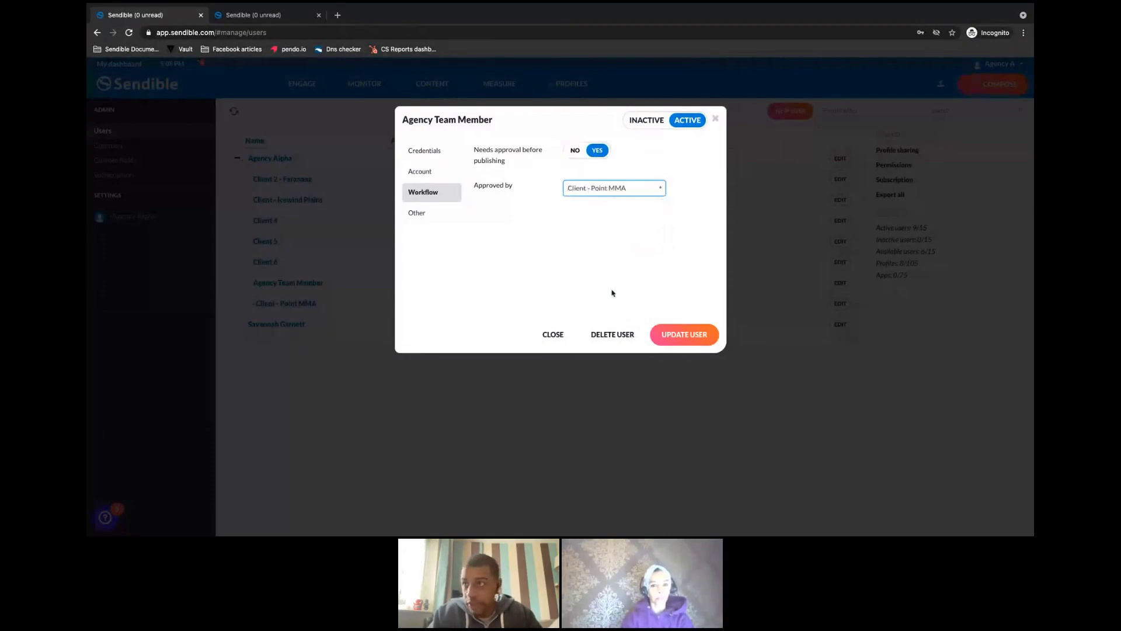
pyautogui.click(697, 336)
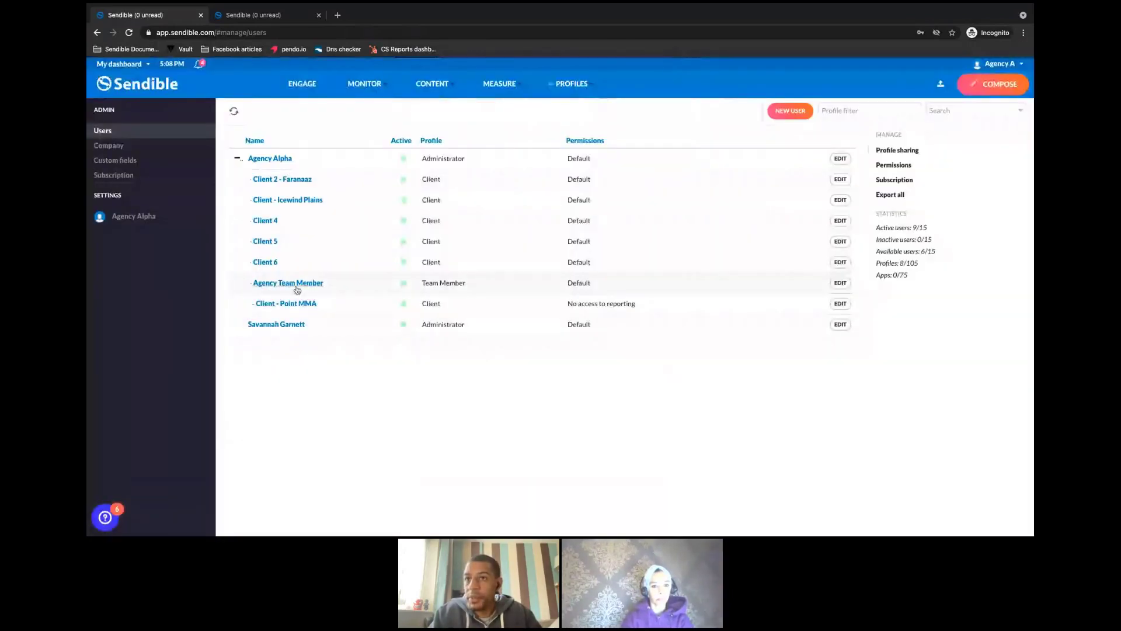
# Reload the team member's session and compose the message "My MMA post" for the Point MMA Facebook Page.
pyautogui.click(254, 14)
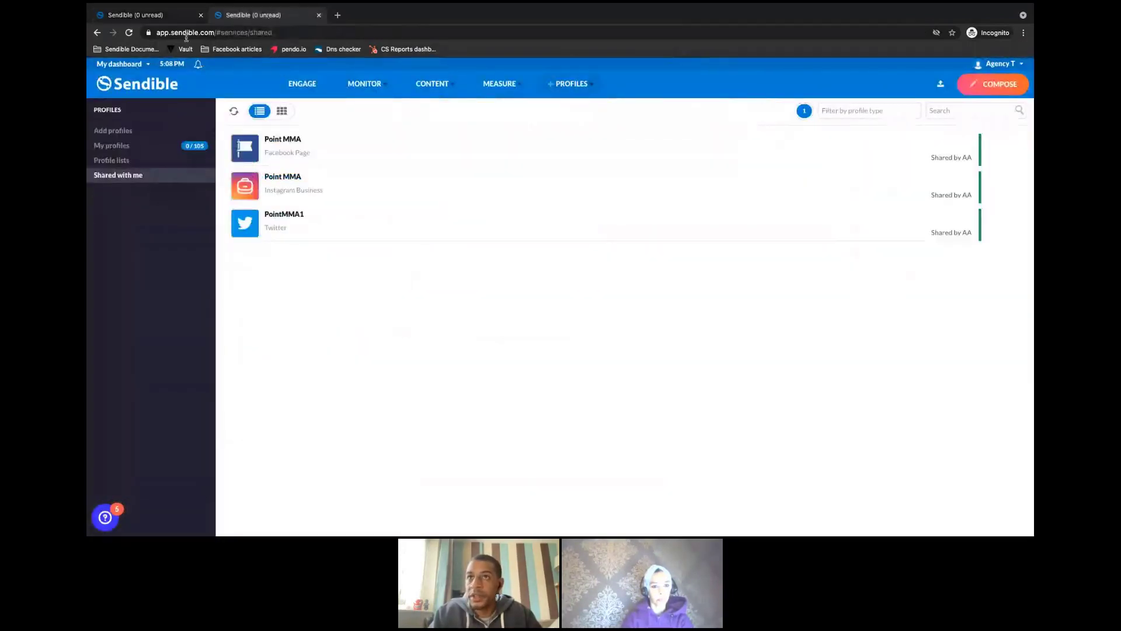
pyautogui.click(129, 33)
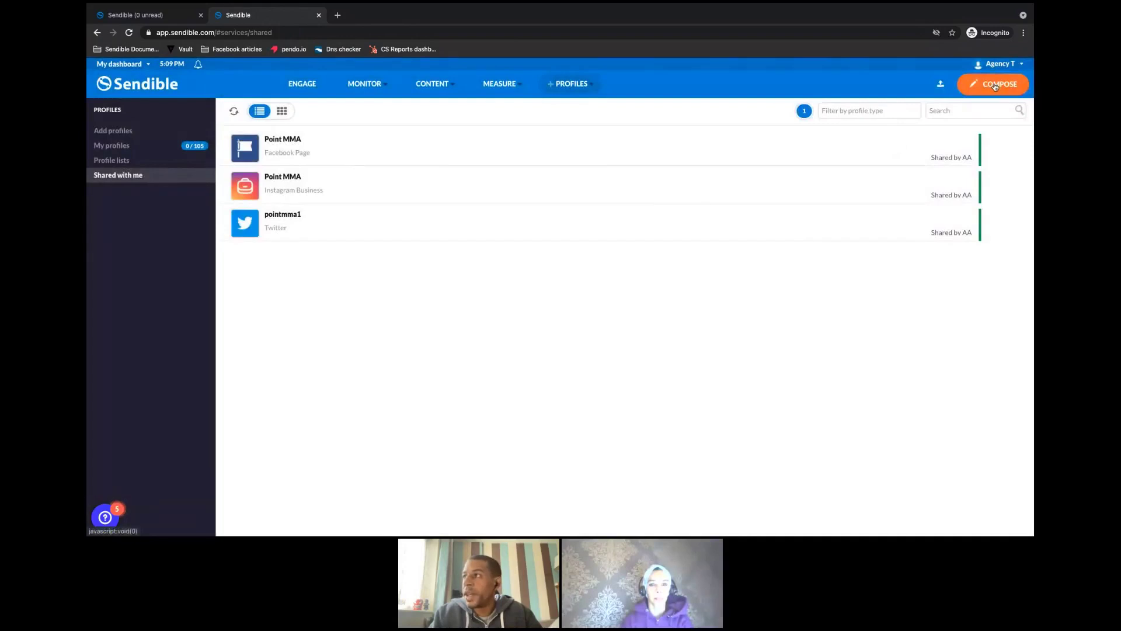
pyautogui.click(997, 88)
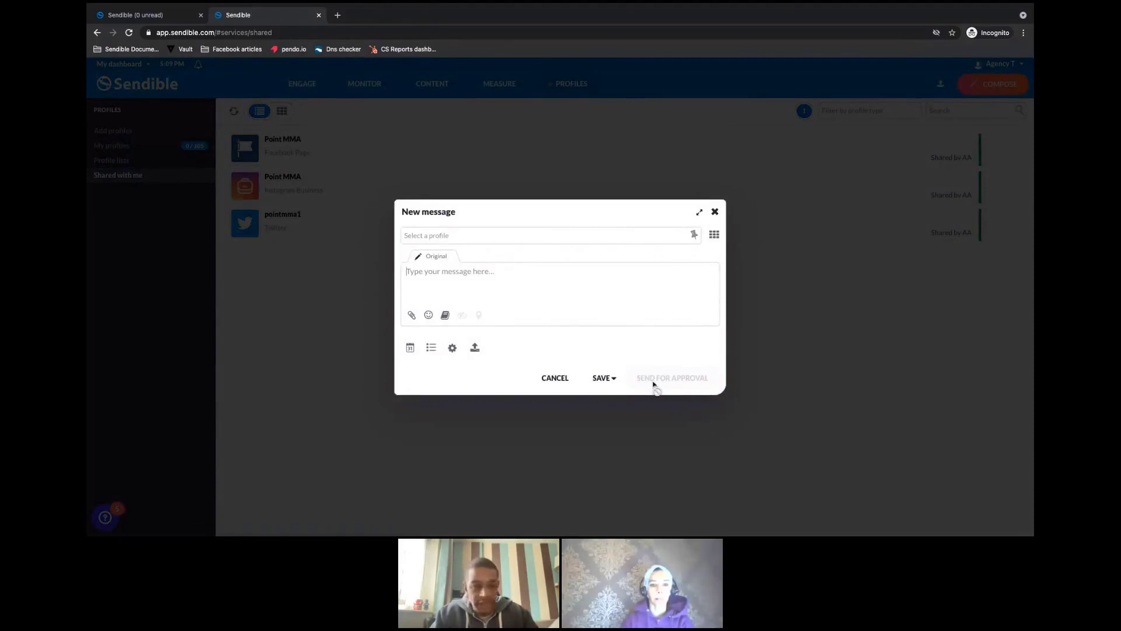
pyautogui.click(478, 237)
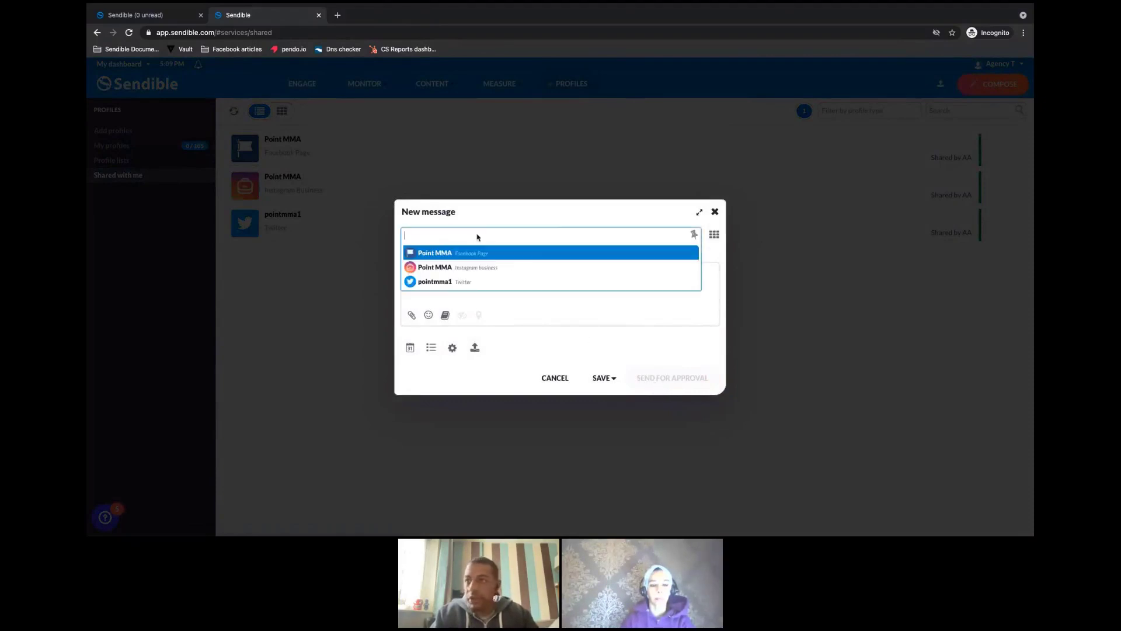
pyautogui.click(453, 256)
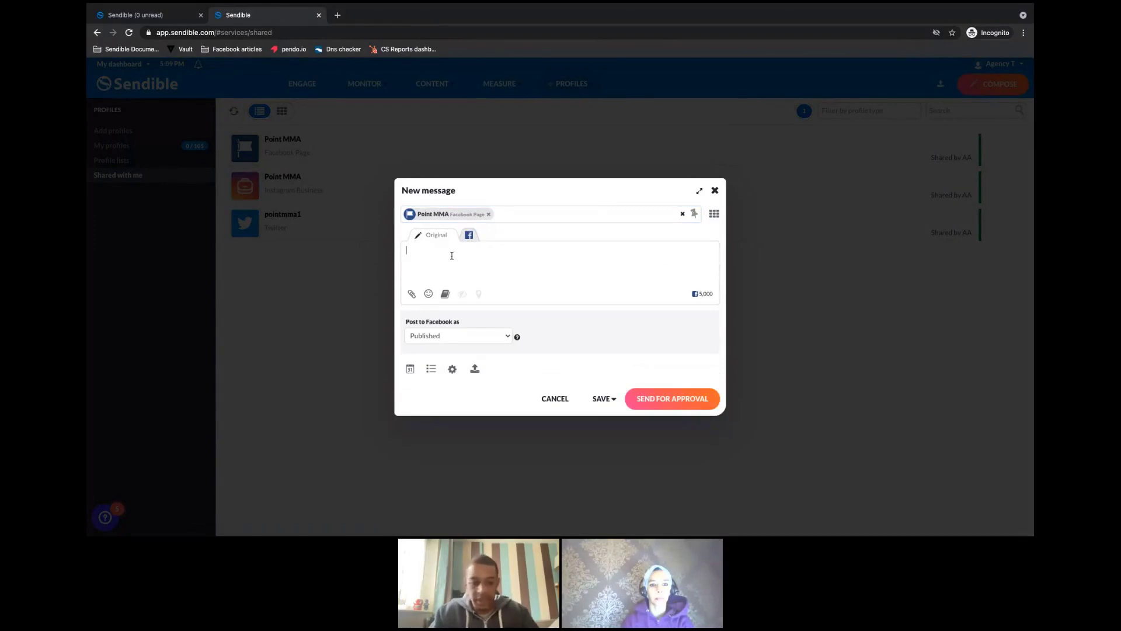
pyautogui.write('My ')
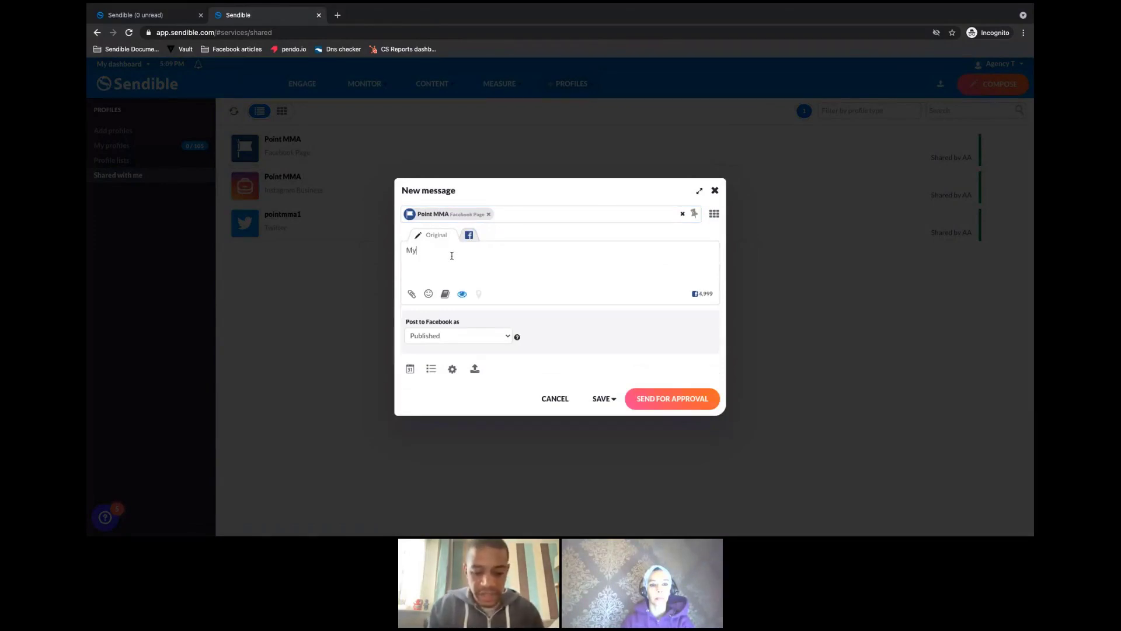
pyautogui.write('MMA post')
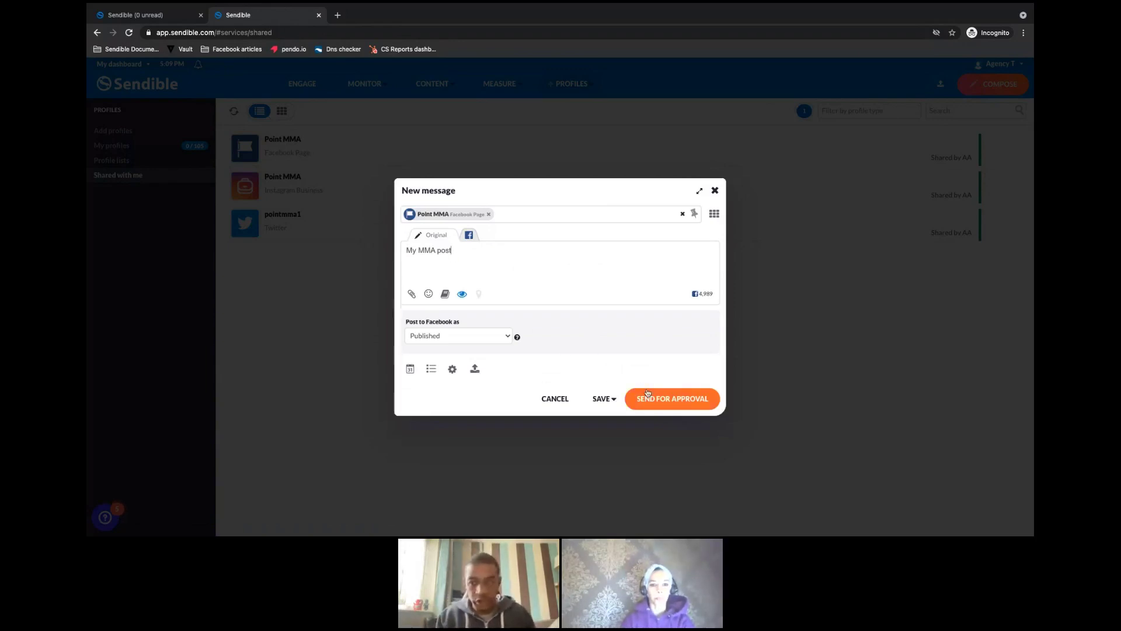
# Schedule the new message for 2021/05/29.
pyautogui.click(410, 368)
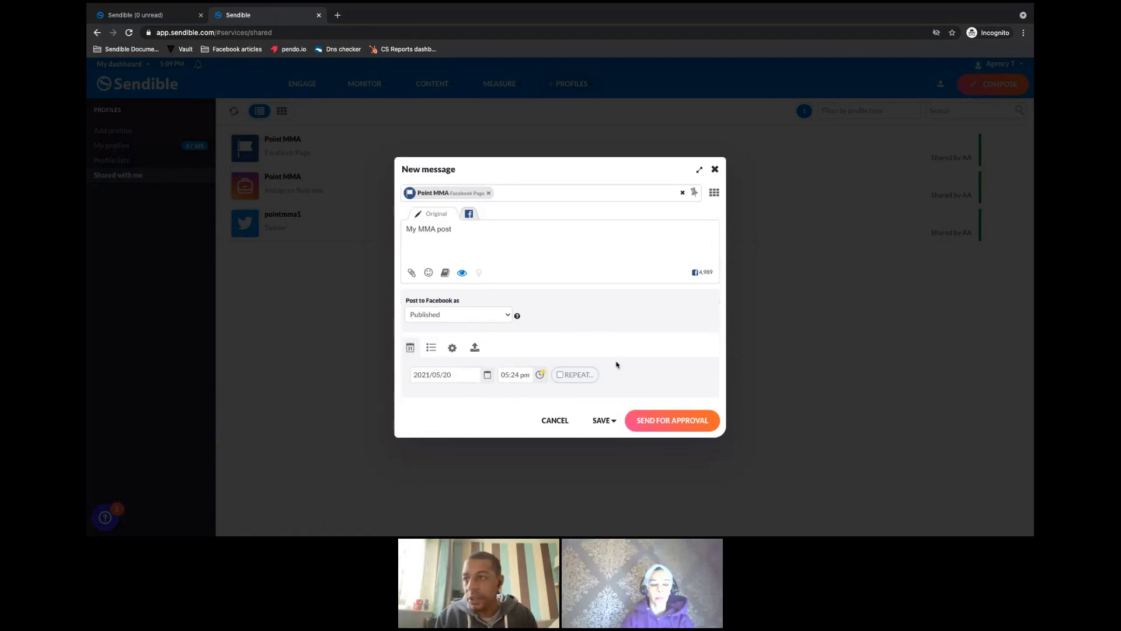
pyautogui.click(488, 376)
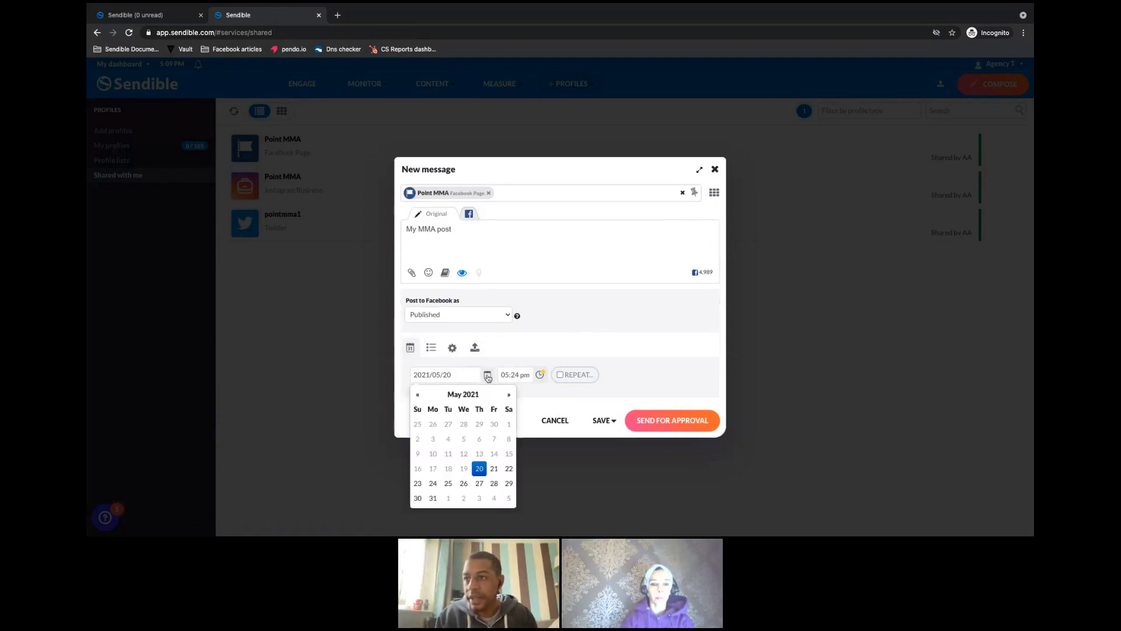
pyautogui.click(509, 483)
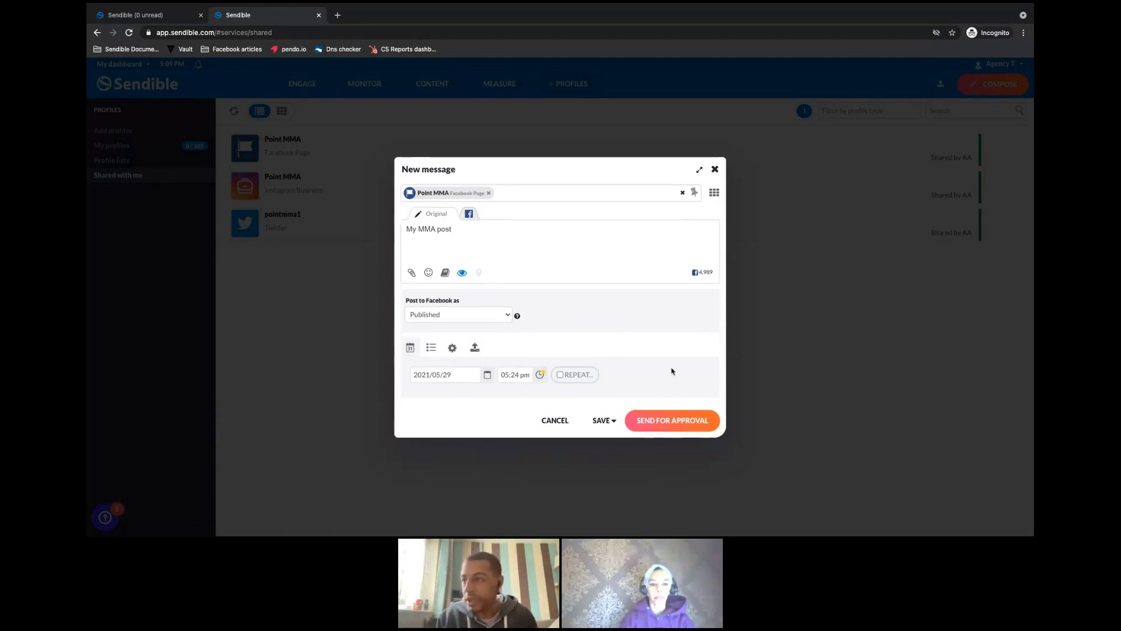
# Send the message to Client - Point MMA for approval with the note "Here is your post for next week".
pyautogui.click(671, 422)
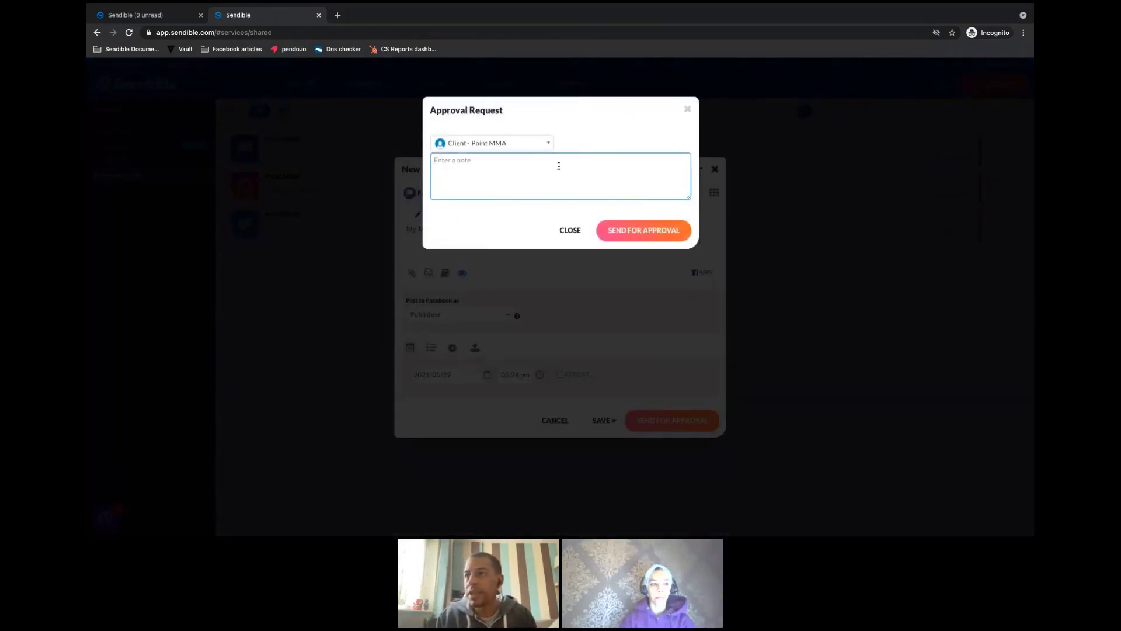
pyautogui.click(526, 146)
pyautogui.click(577, 137)
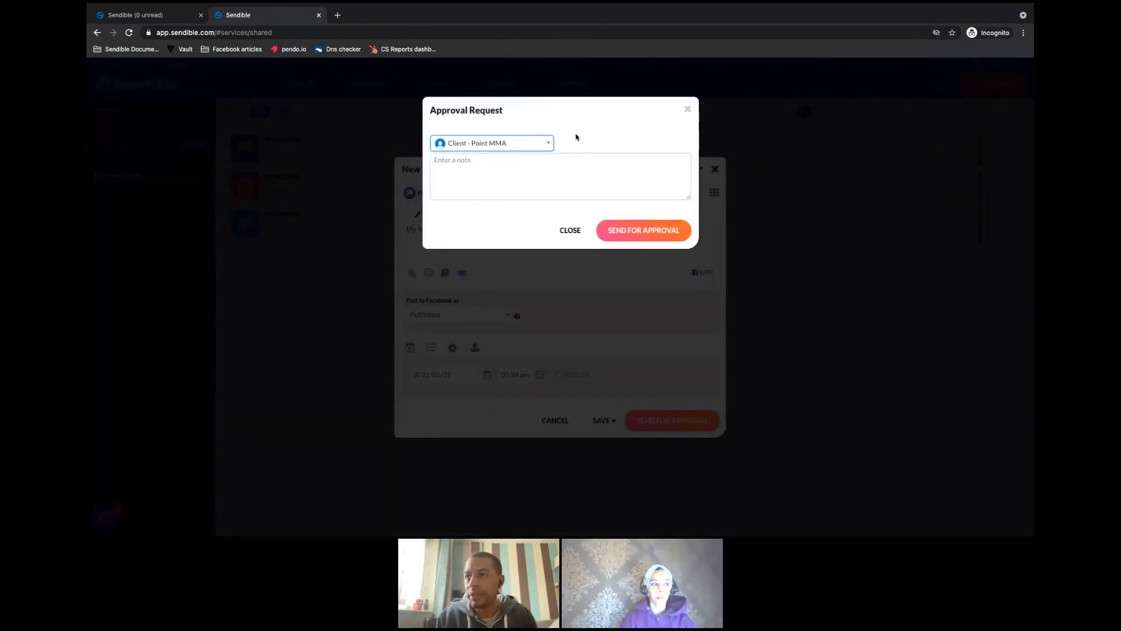
pyautogui.click(530, 149)
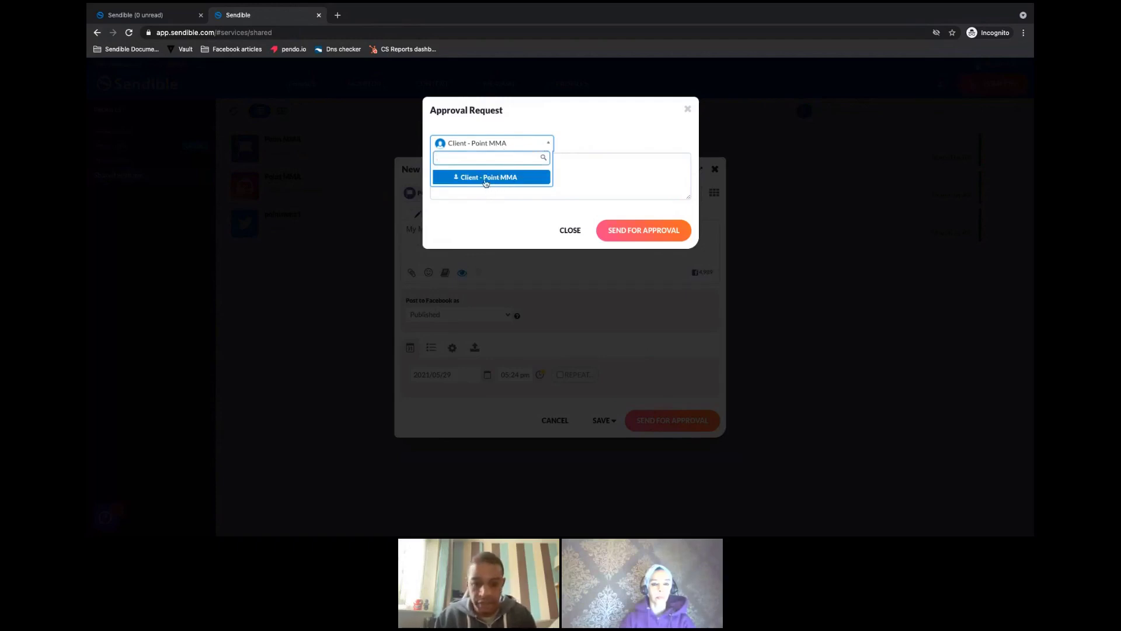
pyautogui.click(584, 136)
pyautogui.click(499, 174)
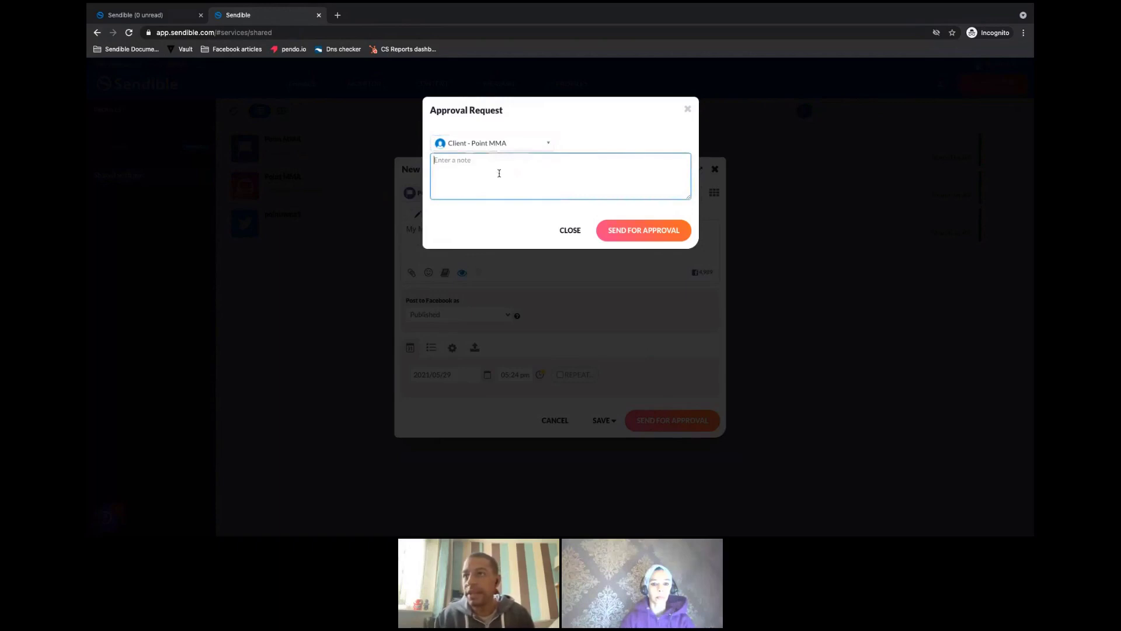
pyautogui.write('Here is your post for next week')
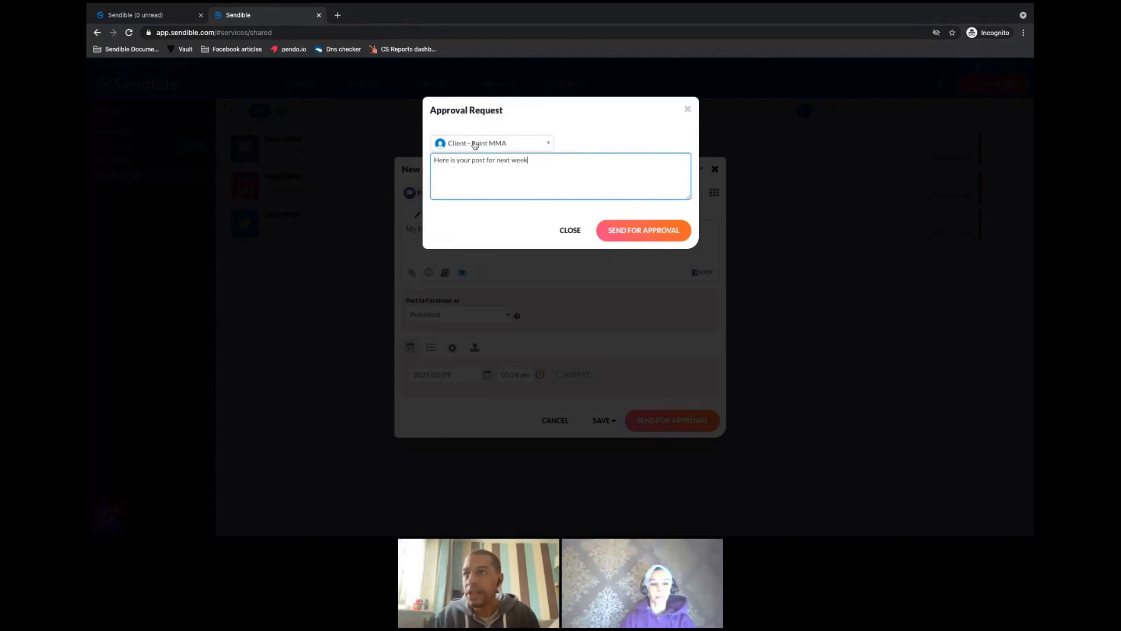
pyautogui.click(638, 230)
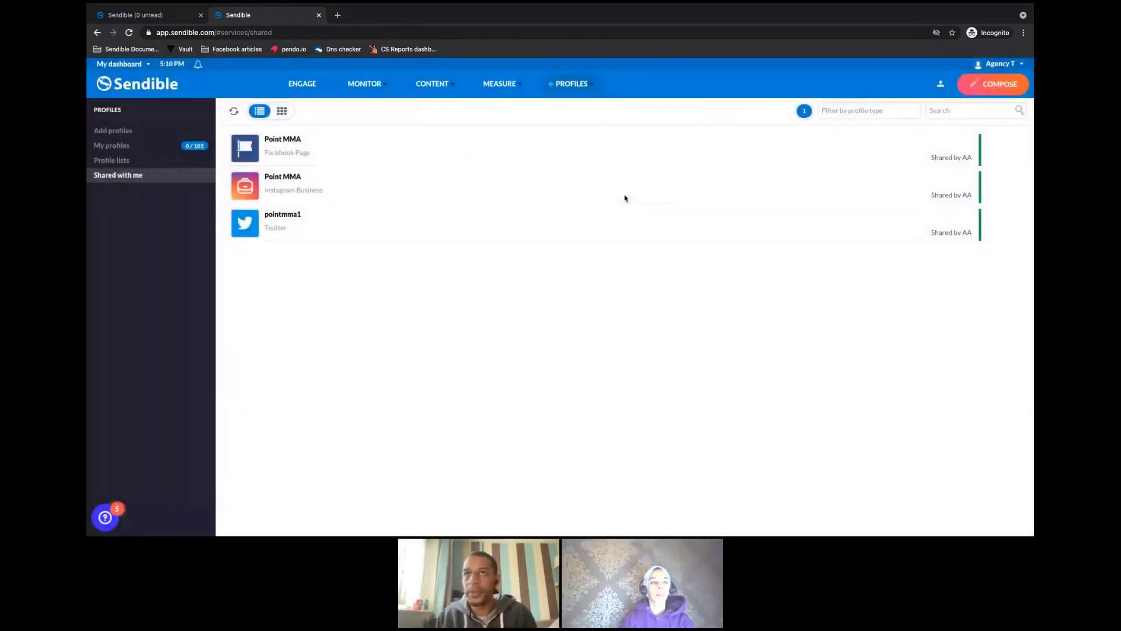
# Return to the agency account's session and switch its dashboard to Client - Point MMA.
pyautogui.click(153, 20)
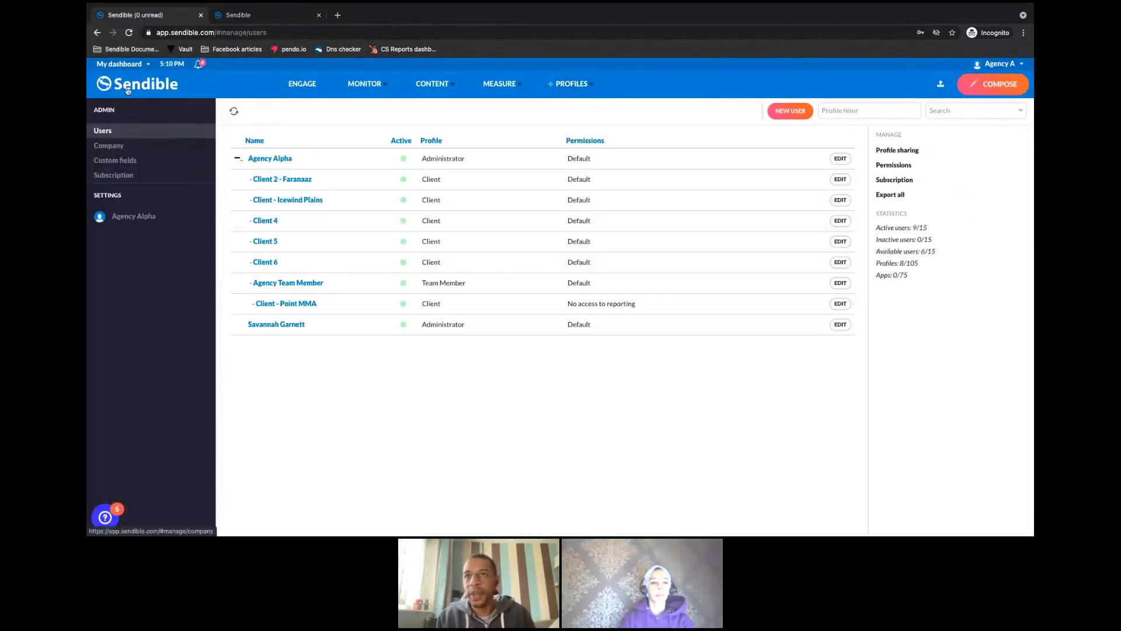
pyautogui.click(117, 65)
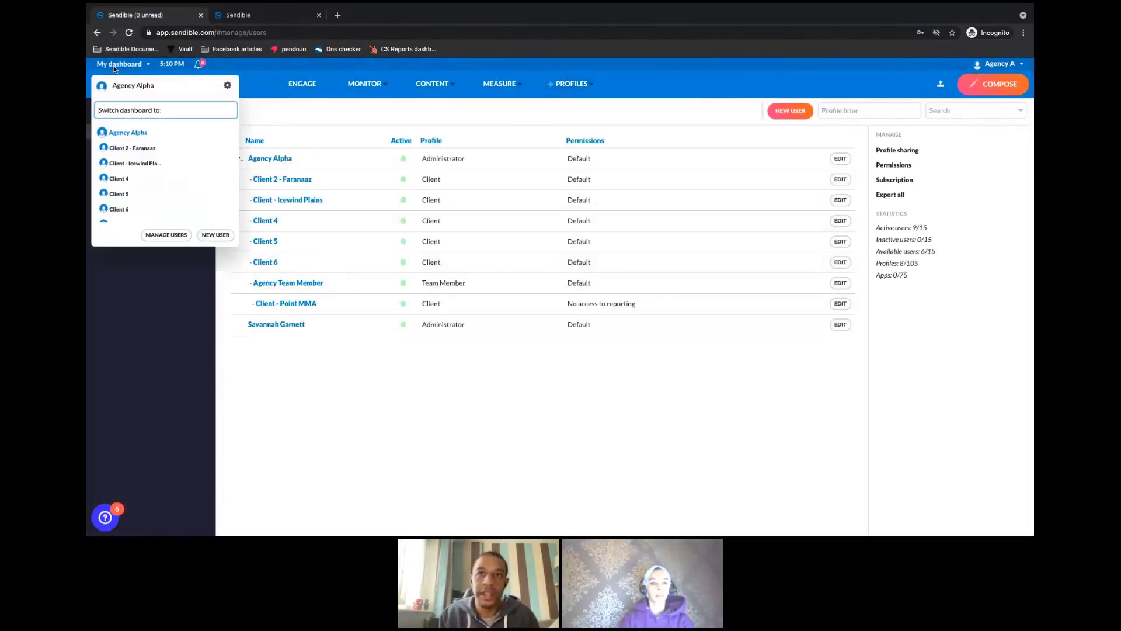
pyautogui.scroll(-2, 135, 153)
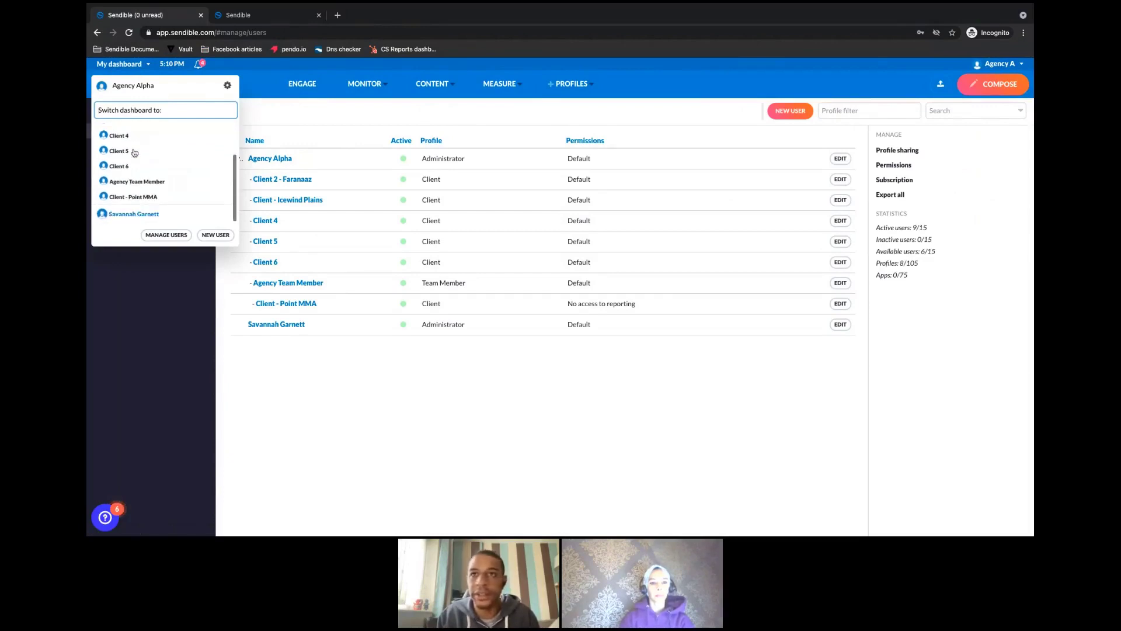
pyautogui.click(122, 199)
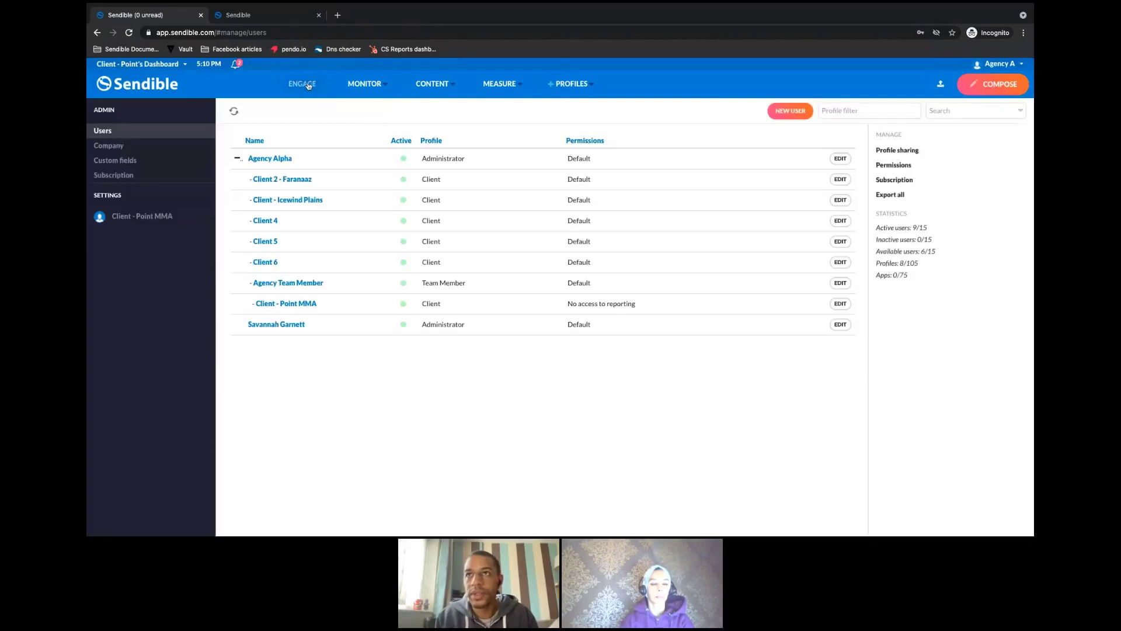
# Check the client's notifications from the Engage area and view the tasks assigned to the client.
pyautogui.click(302, 83)
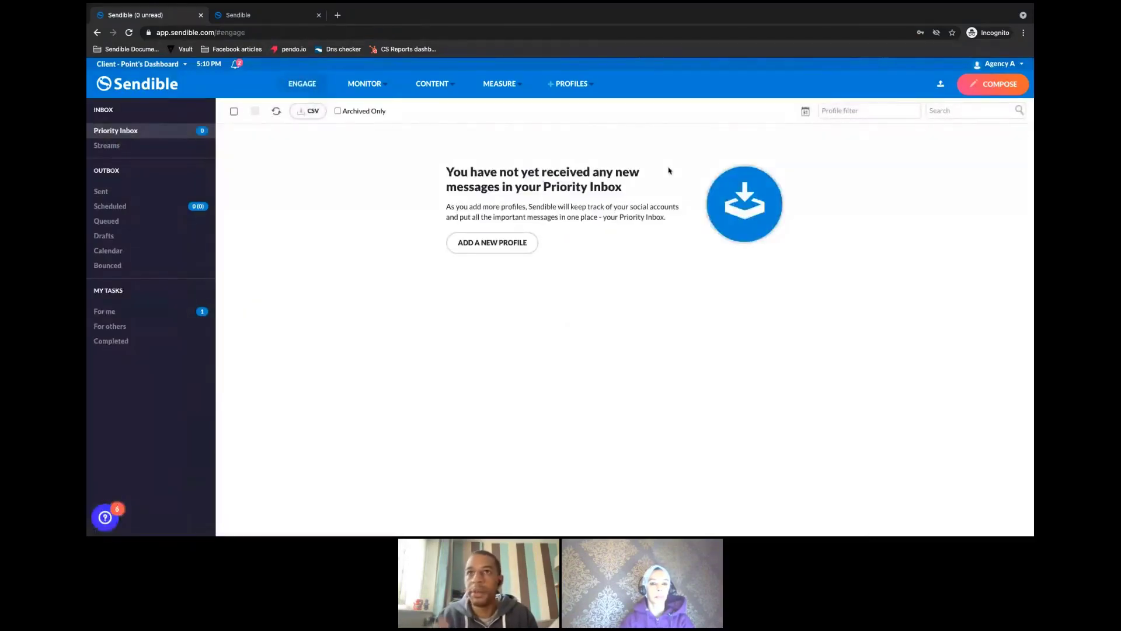
pyautogui.click(237, 70)
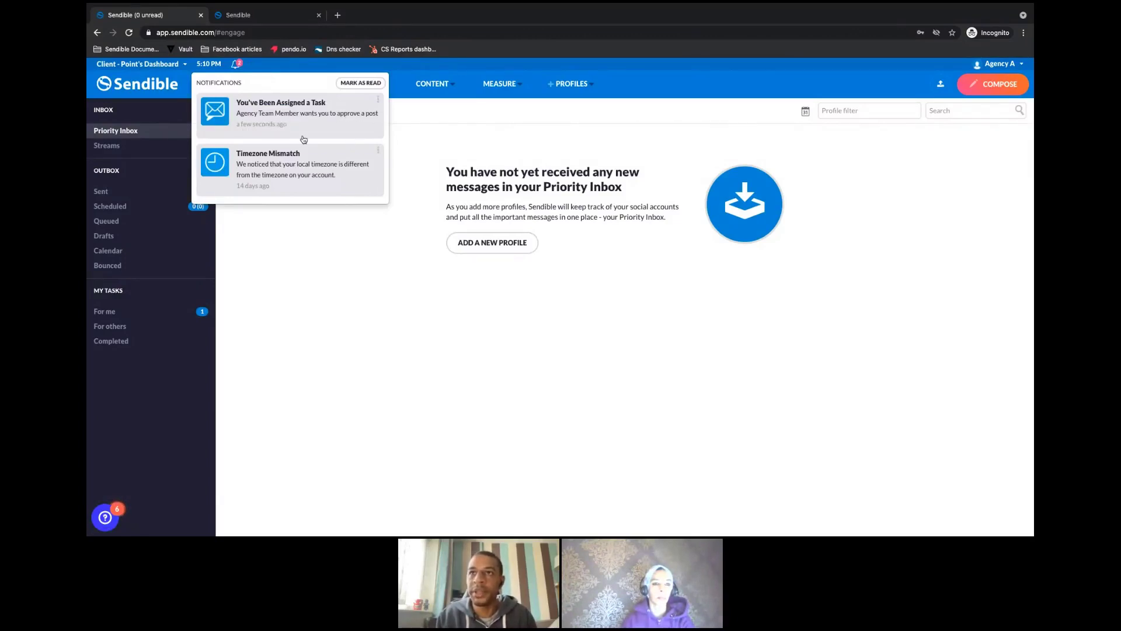
pyautogui.click(459, 135)
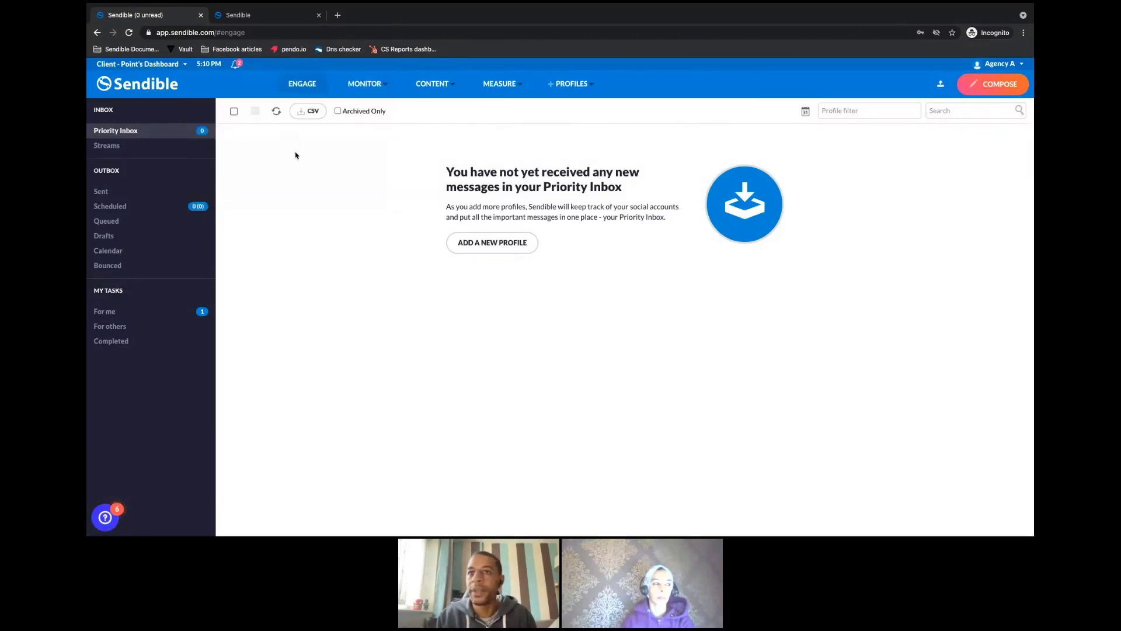
pyautogui.click(118, 314)
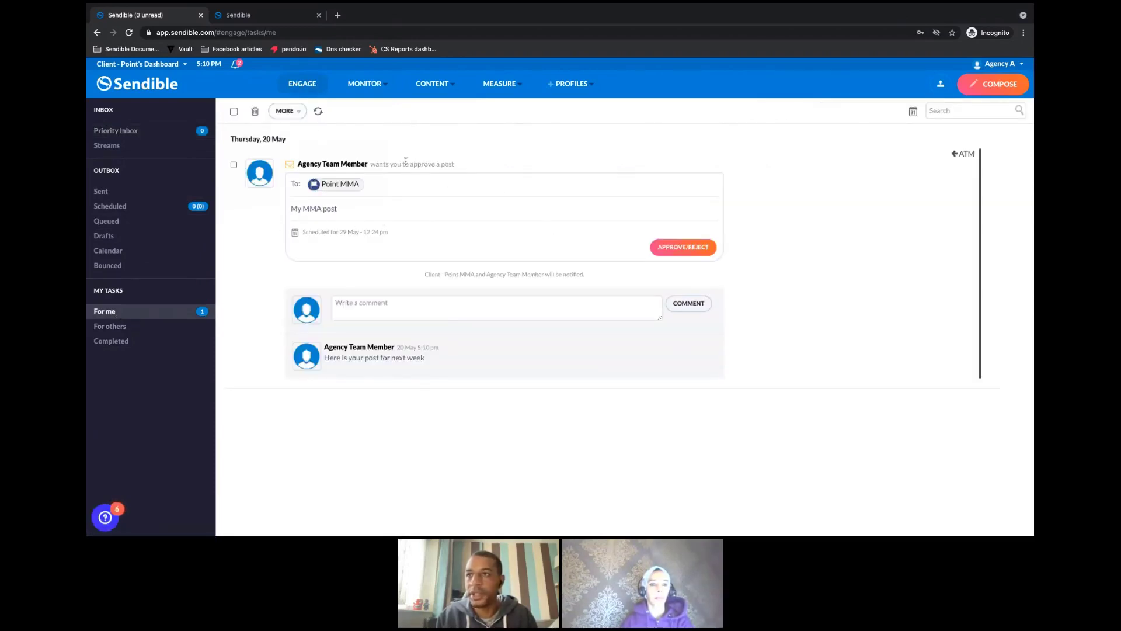
# Edit the pending post's text to "My MMA post....", reschedule it to 2021/05/30, and approve and send it.
pyautogui.click(675, 248)
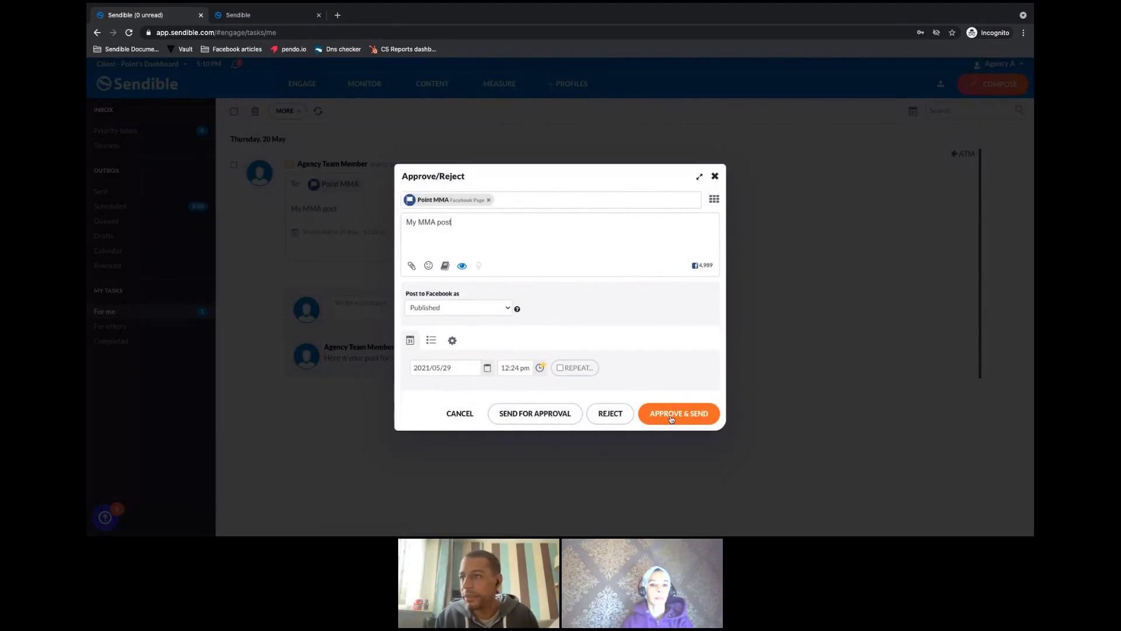
pyautogui.write('post....')
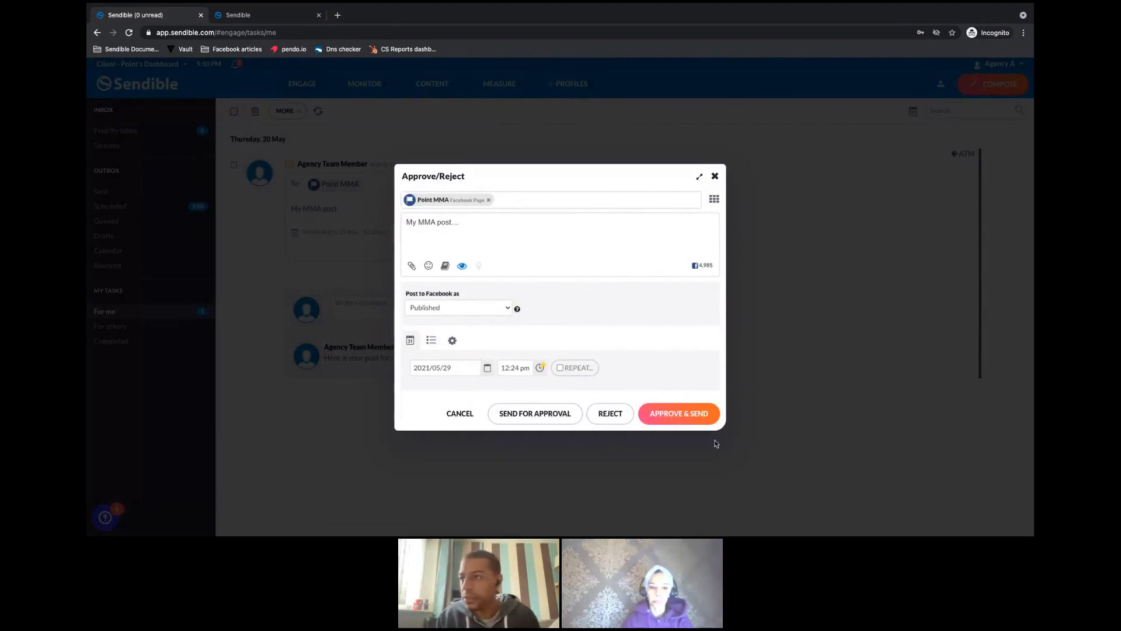
pyautogui.click(470, 371)
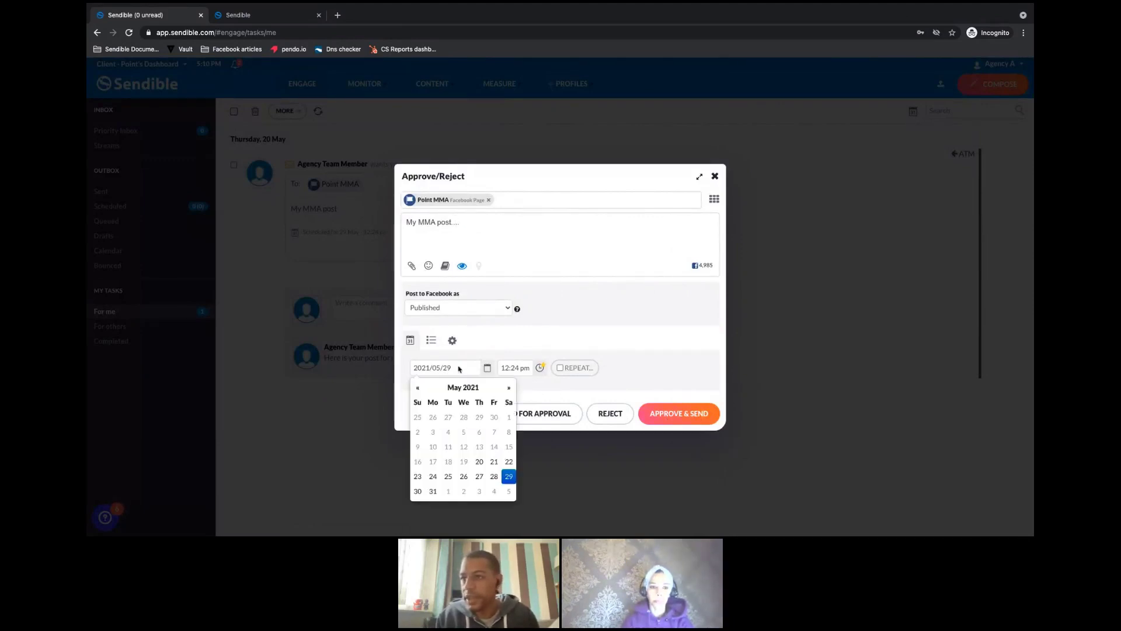
pyautogui.click(417, 492)
pyautogui.click(673, 419)
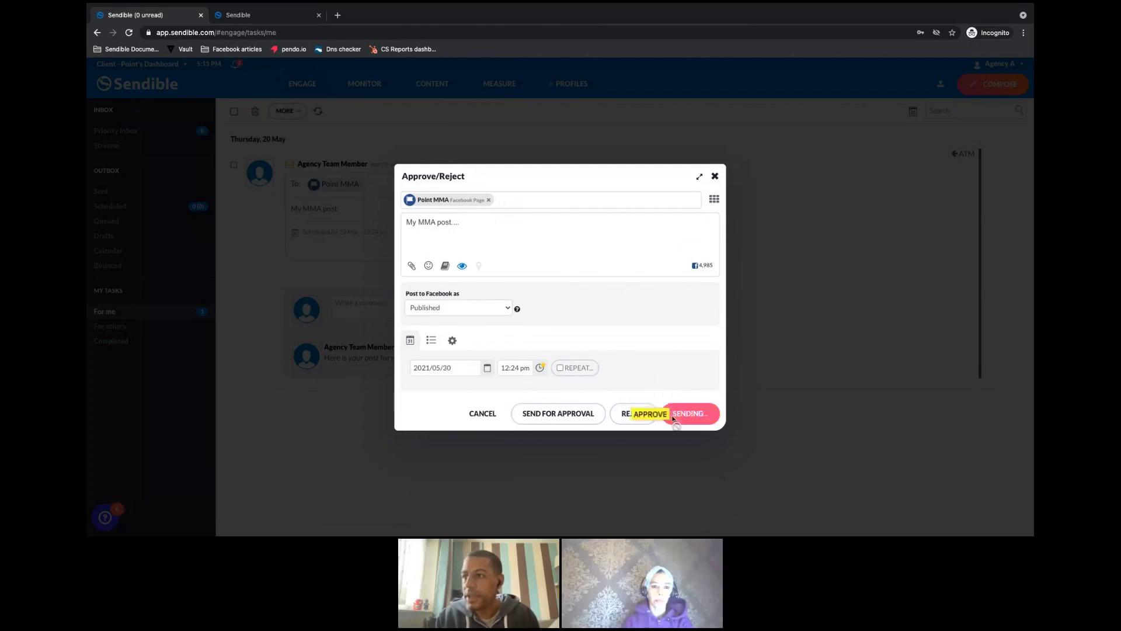
pyautogui.click(584, 167)
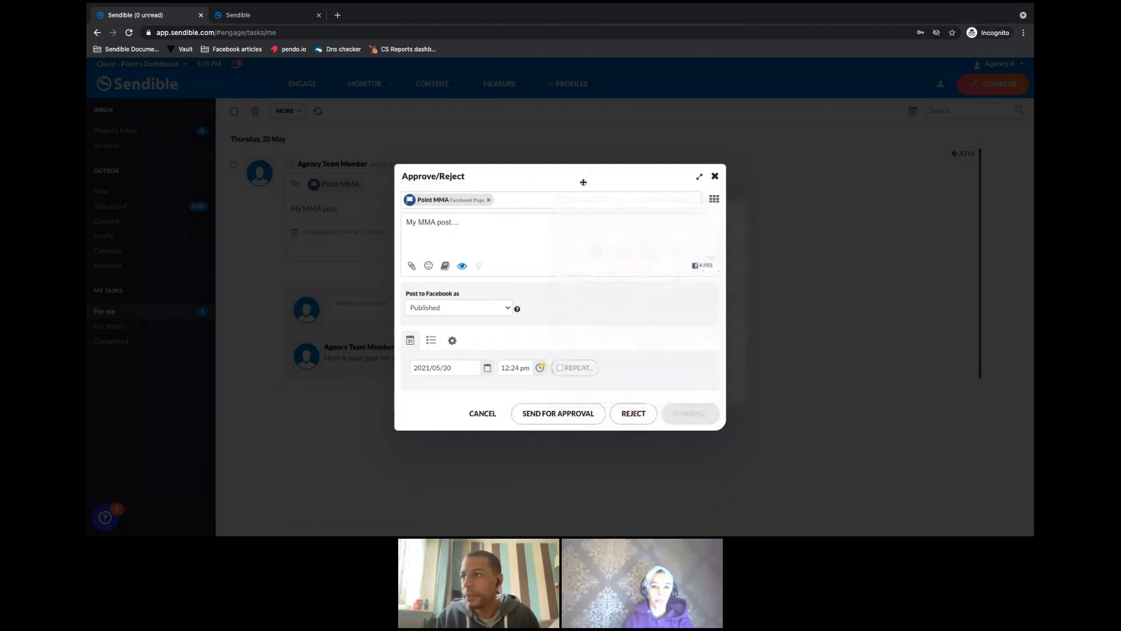
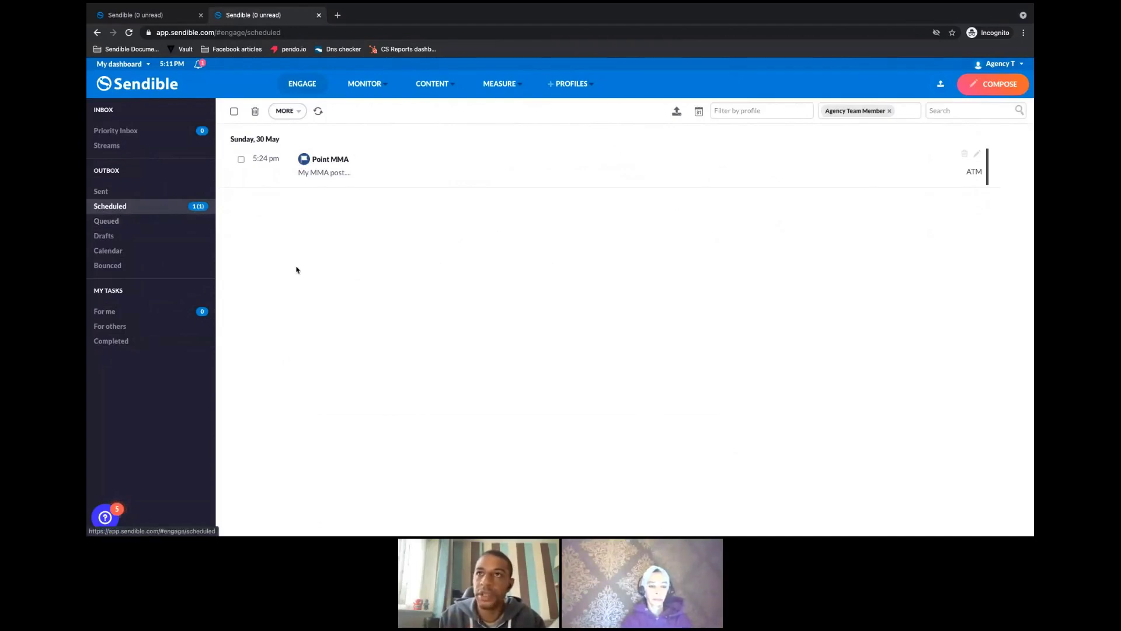
# Check the client's scheduled messages in the agency session, and switch the team member's session to the Client - Point MMA dashboard.
pyautogui.click(140, 15)
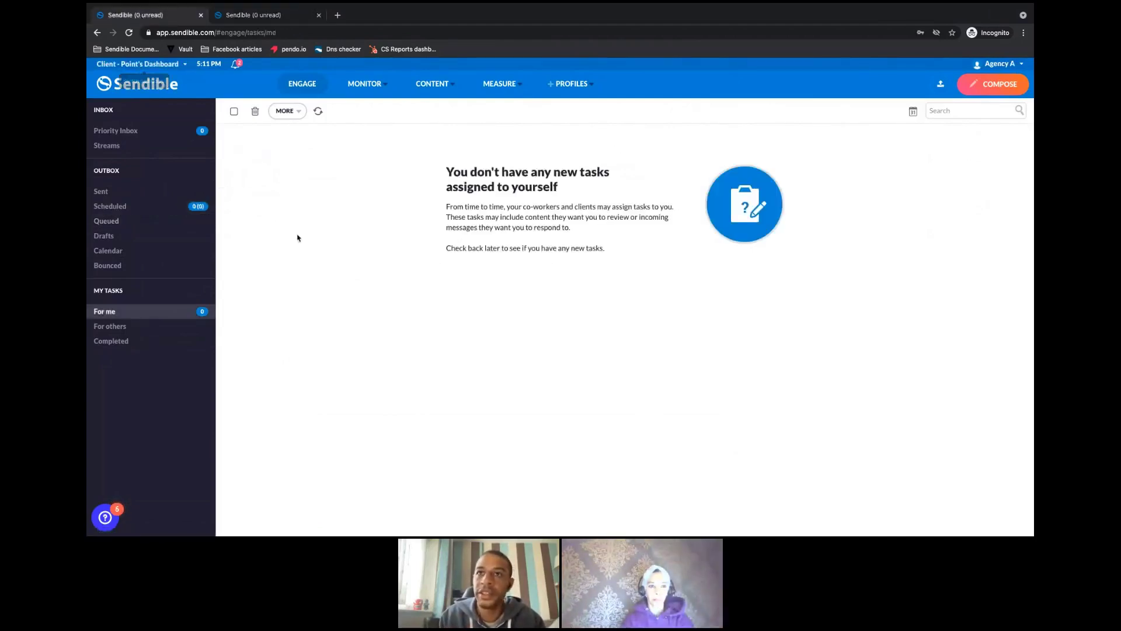
pyautogui.click(154, 204)
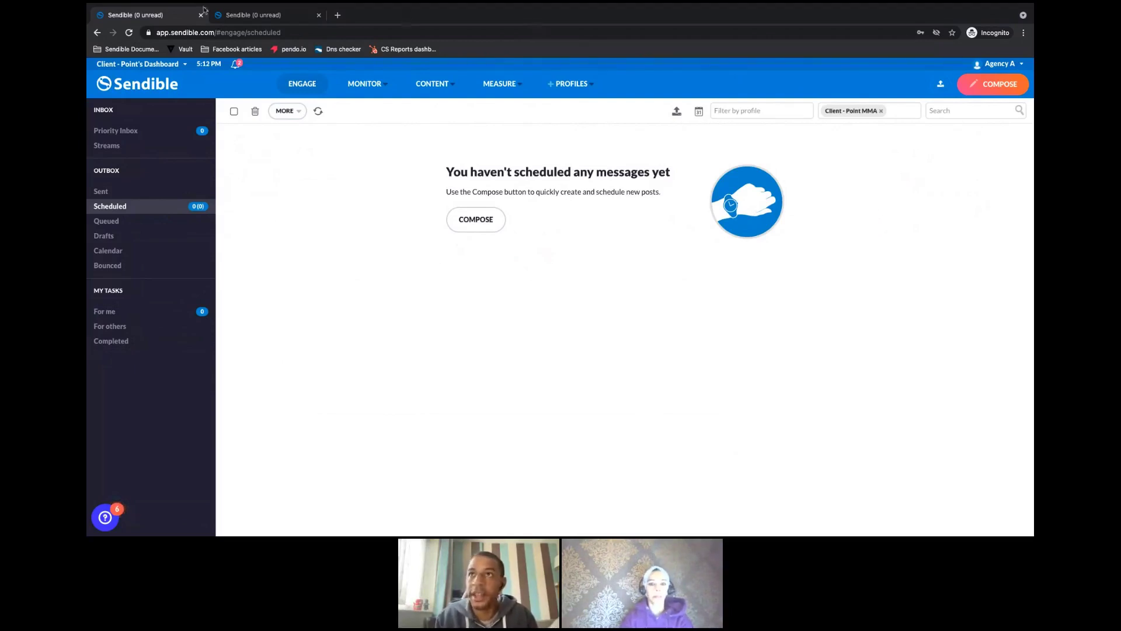
pyautogui.click(230, 22)
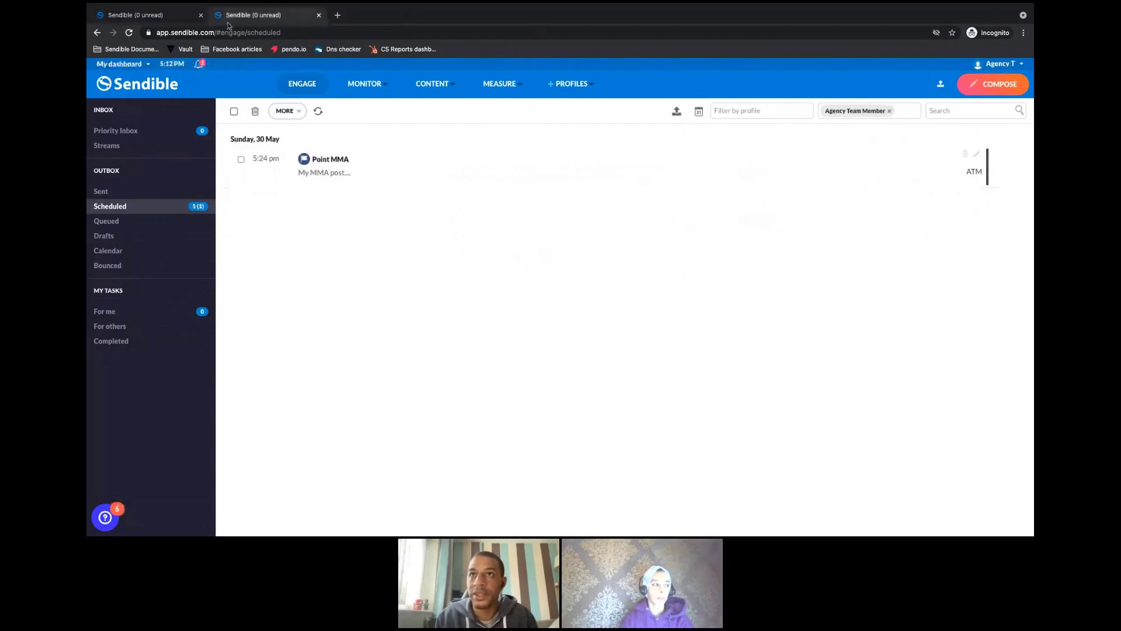
pyautogui.click(126, 64)
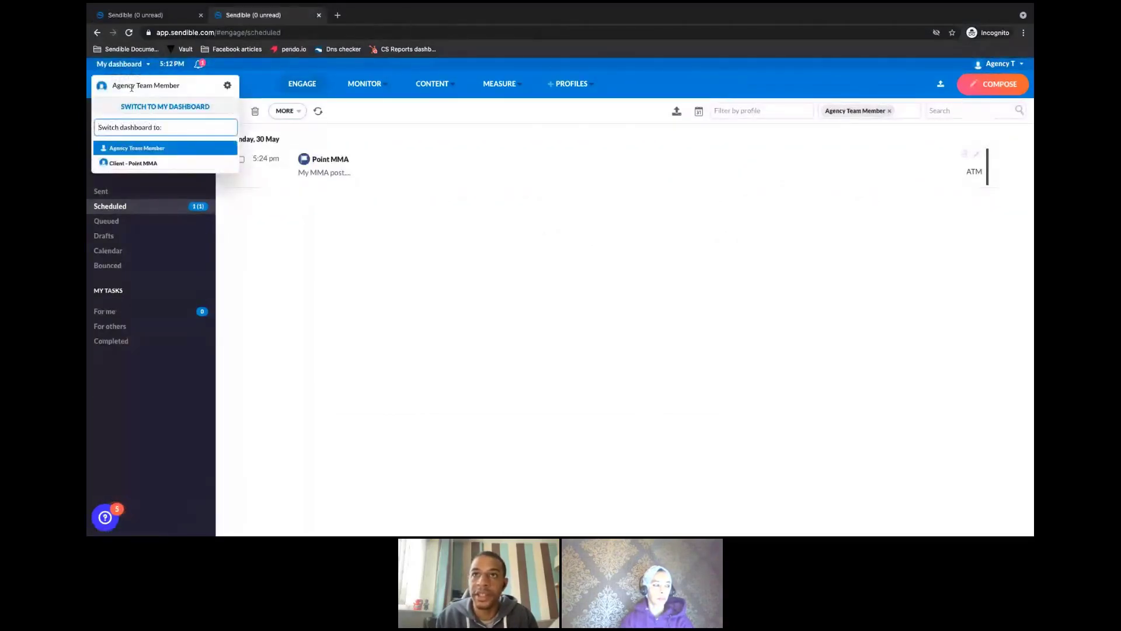
pyautogui.click(126, 165)
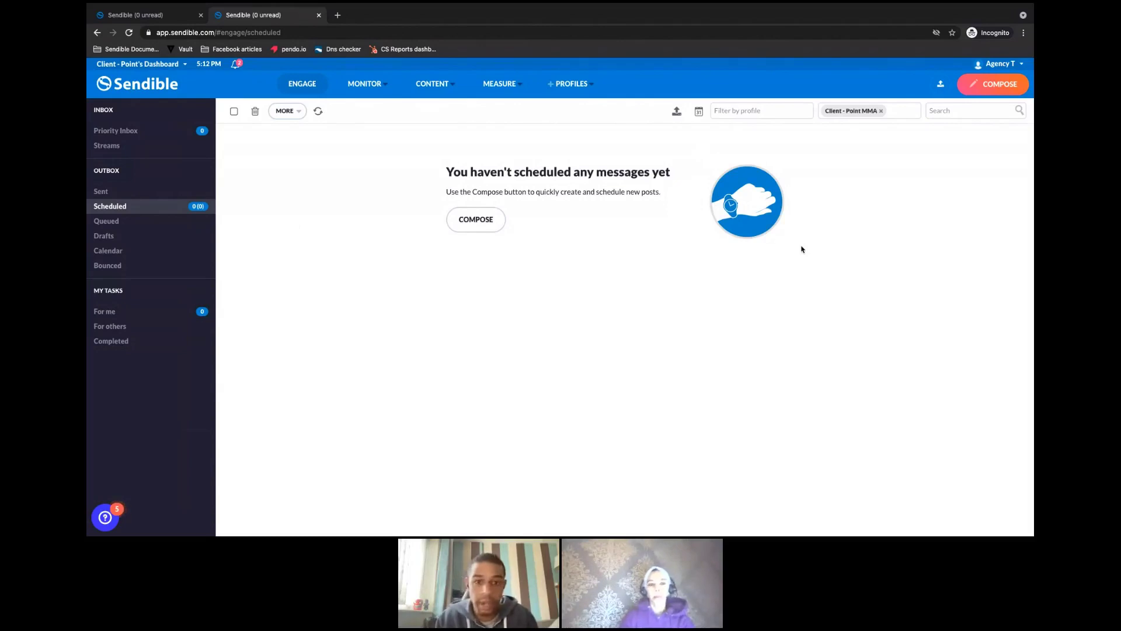
# Open the bulk message composer from the scheduled posts and select the Point MMA Facebook page as the profile.
pyautogui.click(676, 112)
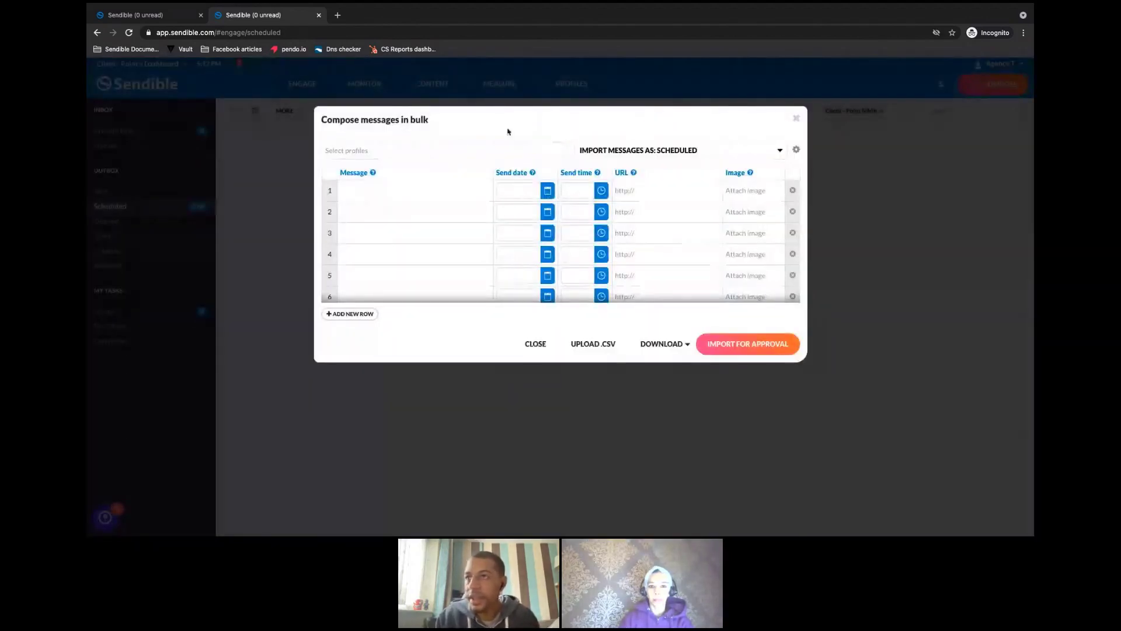
pyautogui.click(452, 150)
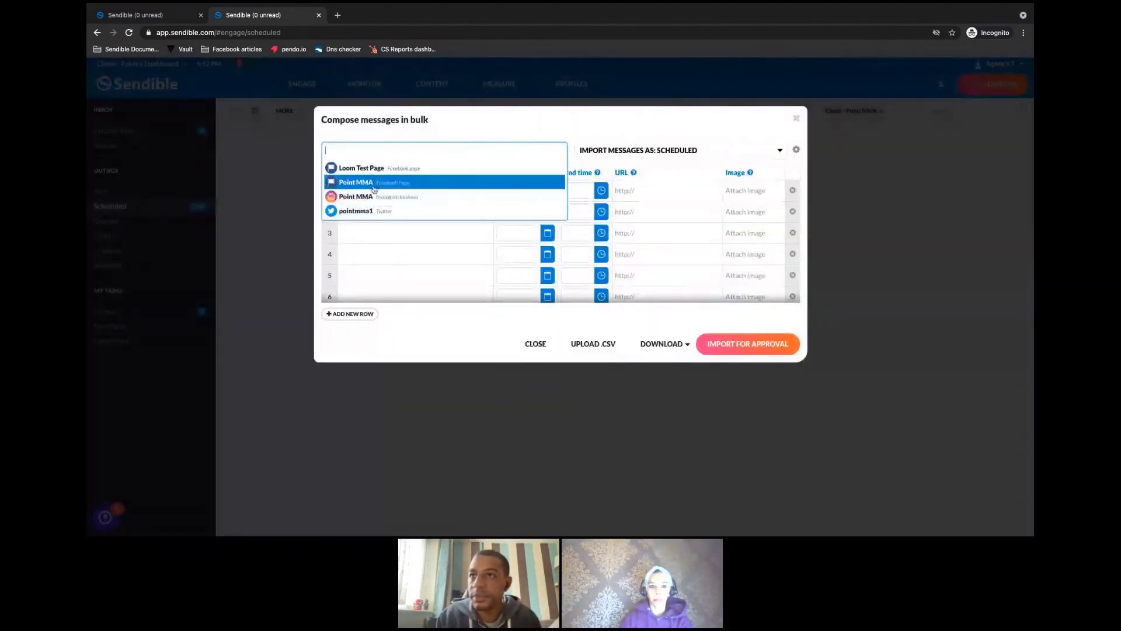
pyautogui.click(379, 182)
pyautogui.click(573, 126)
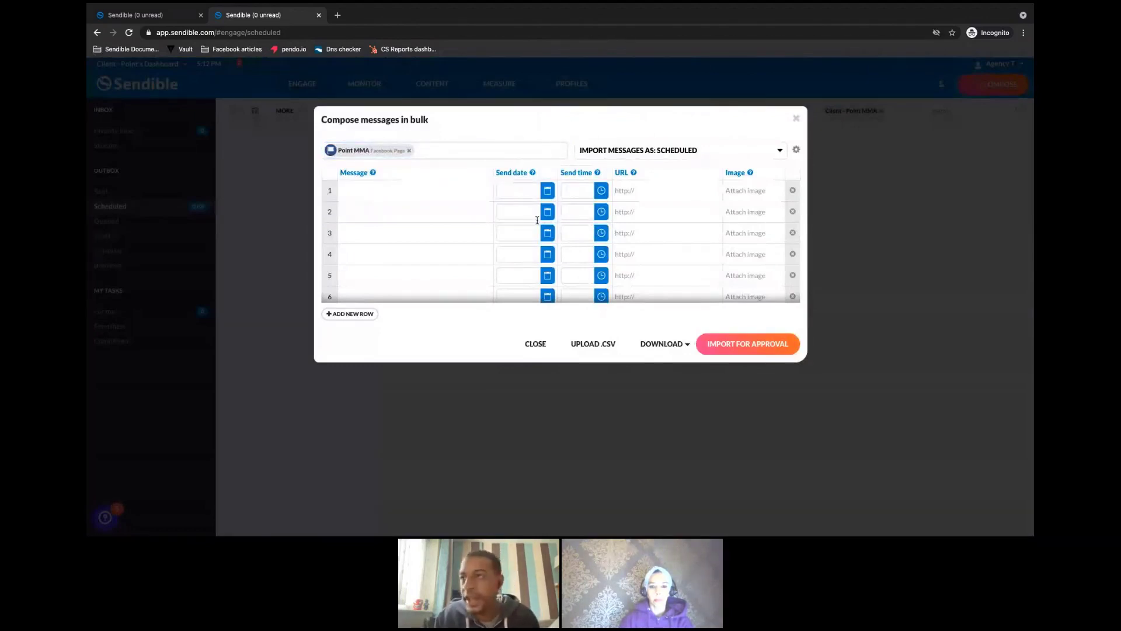
# Switch to the Deep Dive Bulk Upload spreadsheet, examine its message, URL, image and send date columns, and return to Sendible.
pyautogui.press('super+Tab')
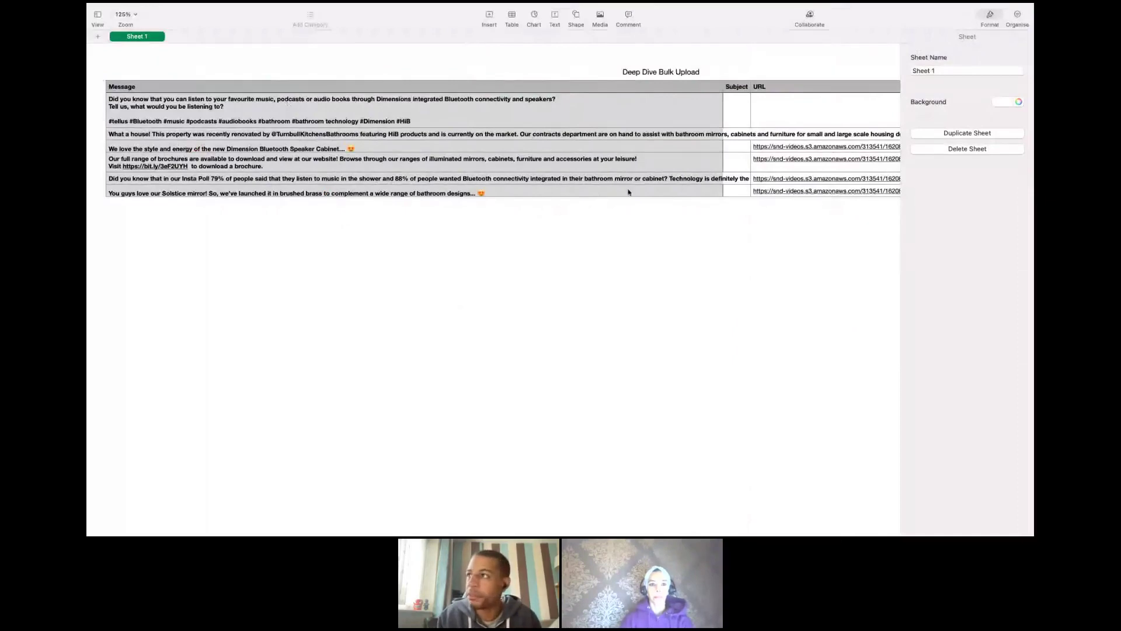
pyautogui.hscroll(15, 629, 192)
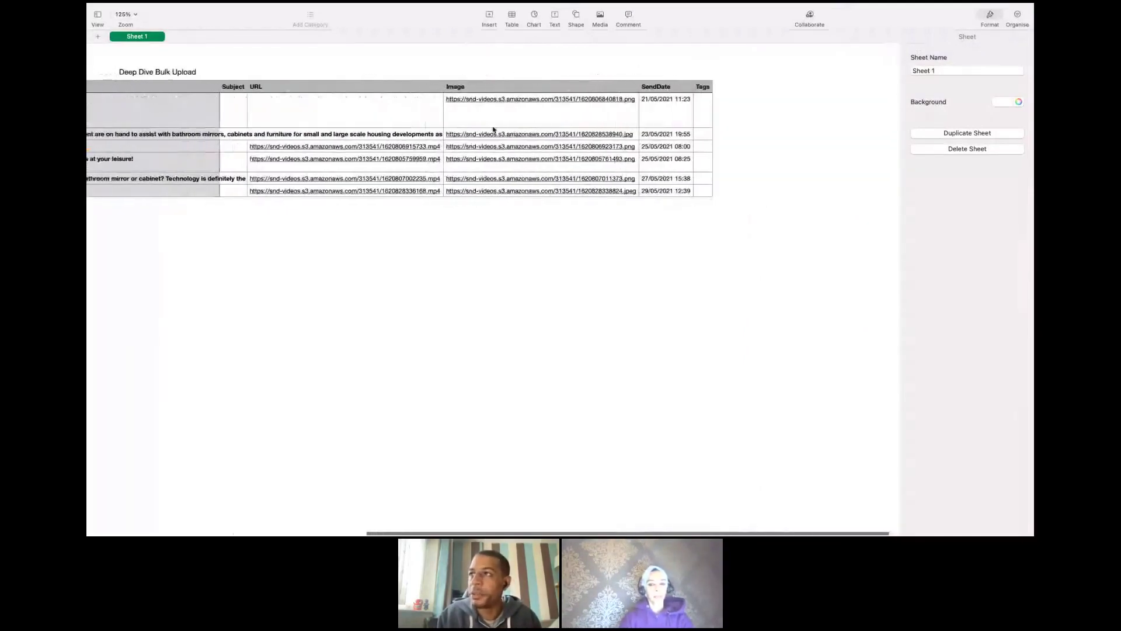
pyautogui.hscroll(-15, 493, 130)
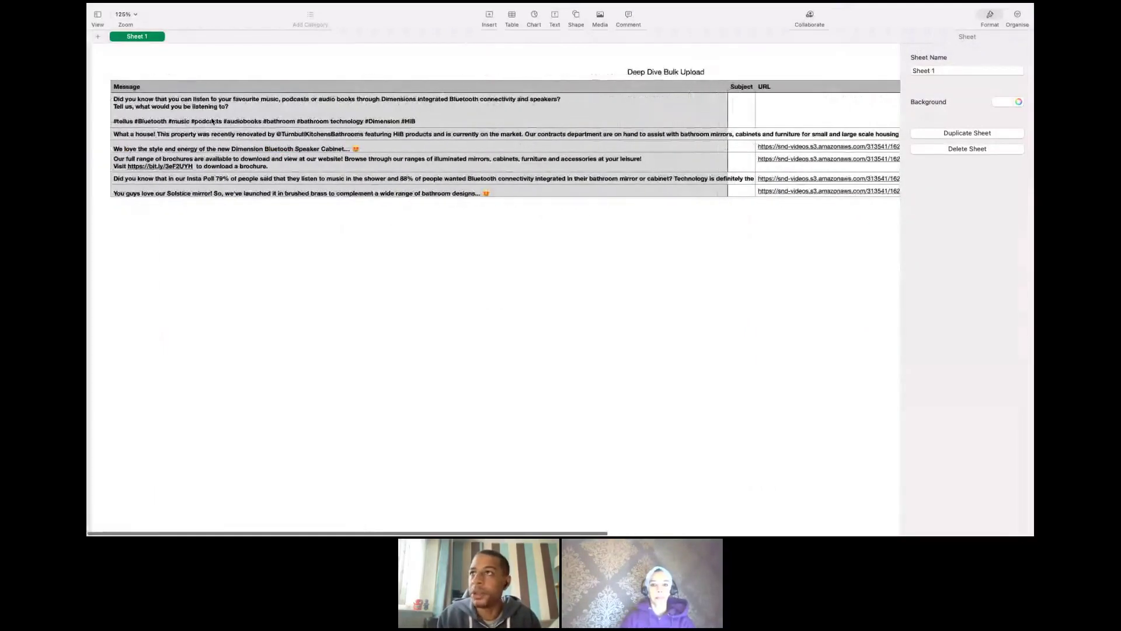
pyautogui.press('super+Tab')
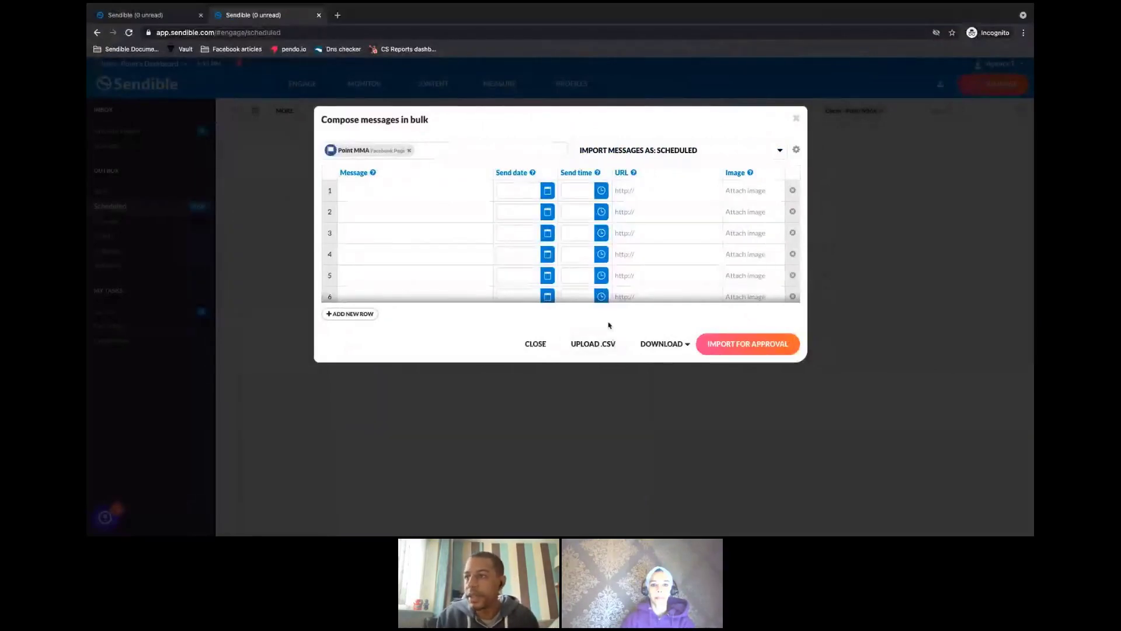
# Upload the Deep Dive Bulk Upload CSV from Downloads using the 14/03/2001 date format, and review the imported message rows.
pyautogui.click(599, 344)
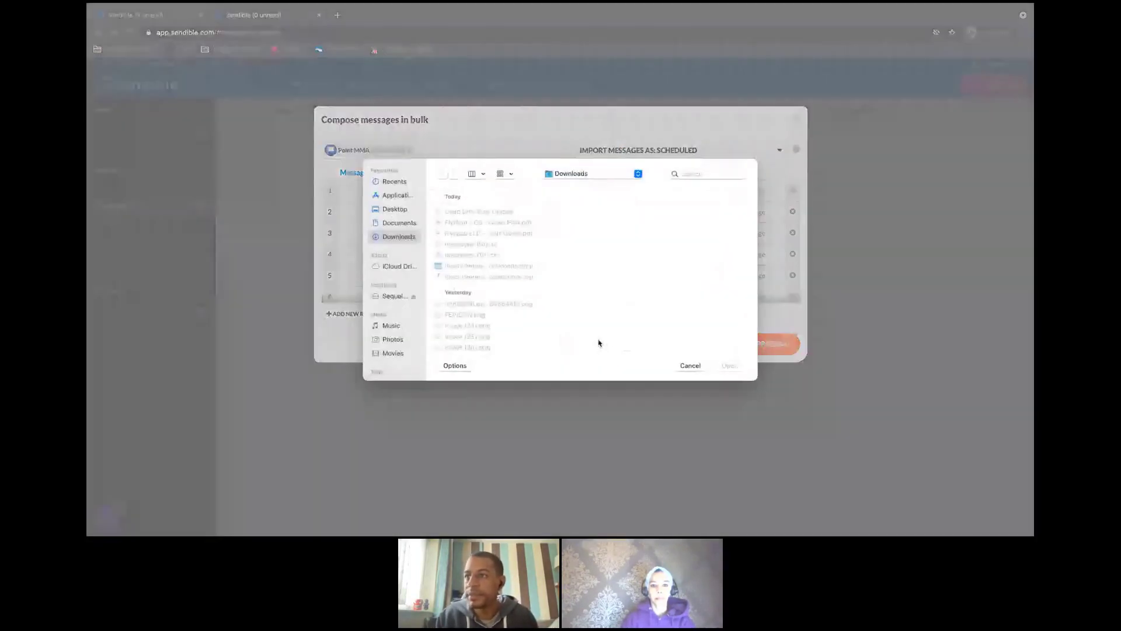
pyautogui.click(465, 214)
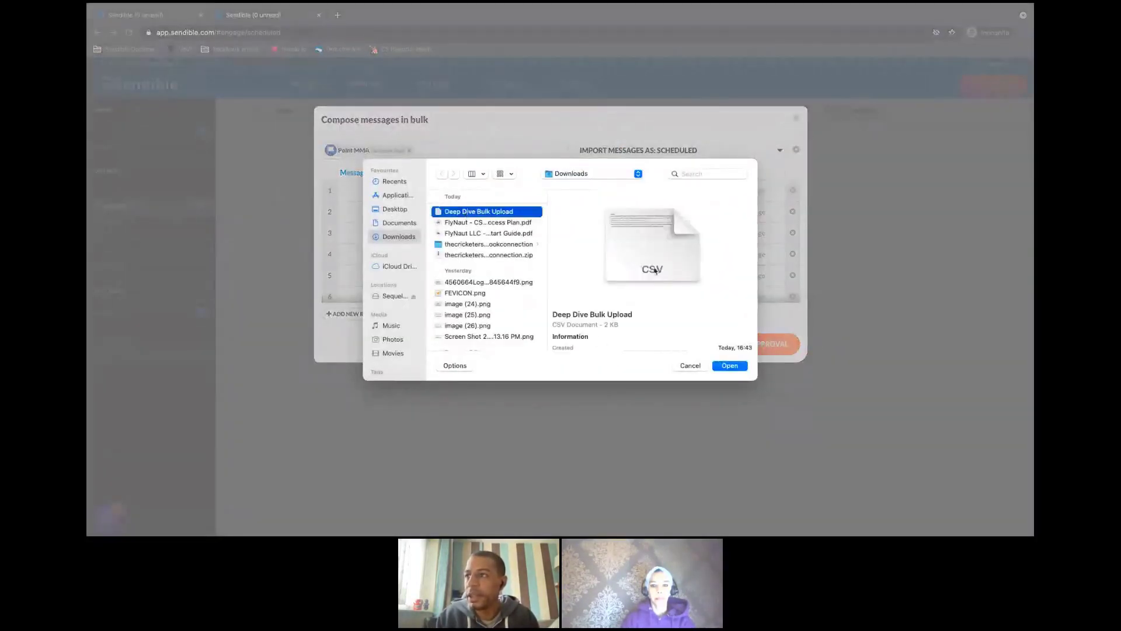
pyautogui.click(730, 365)
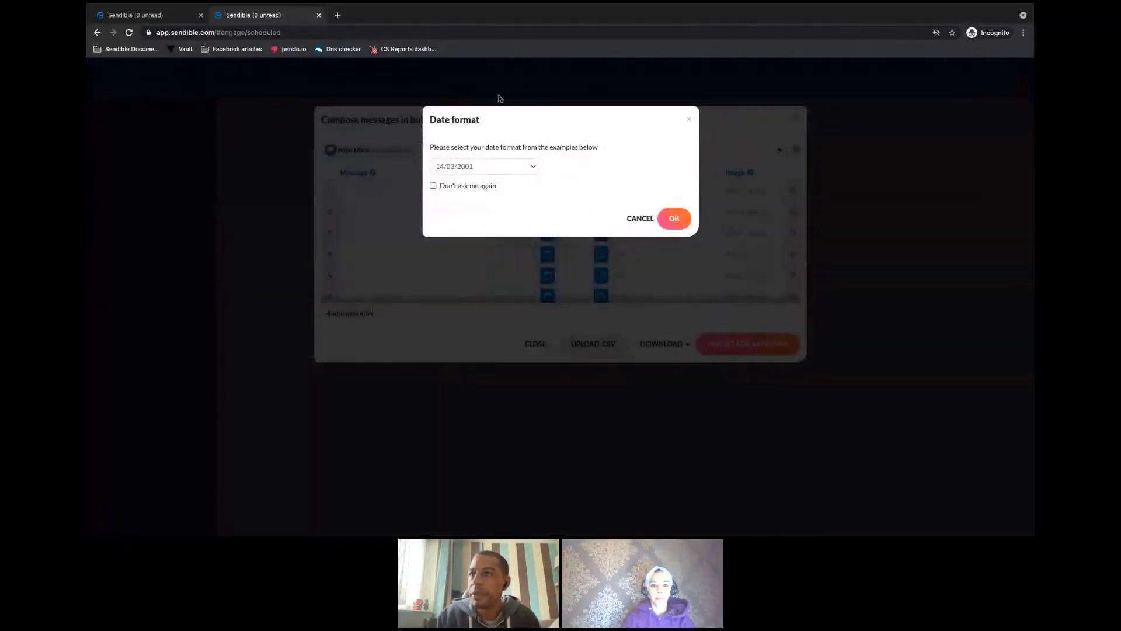
pyautogui.click(678, 220)
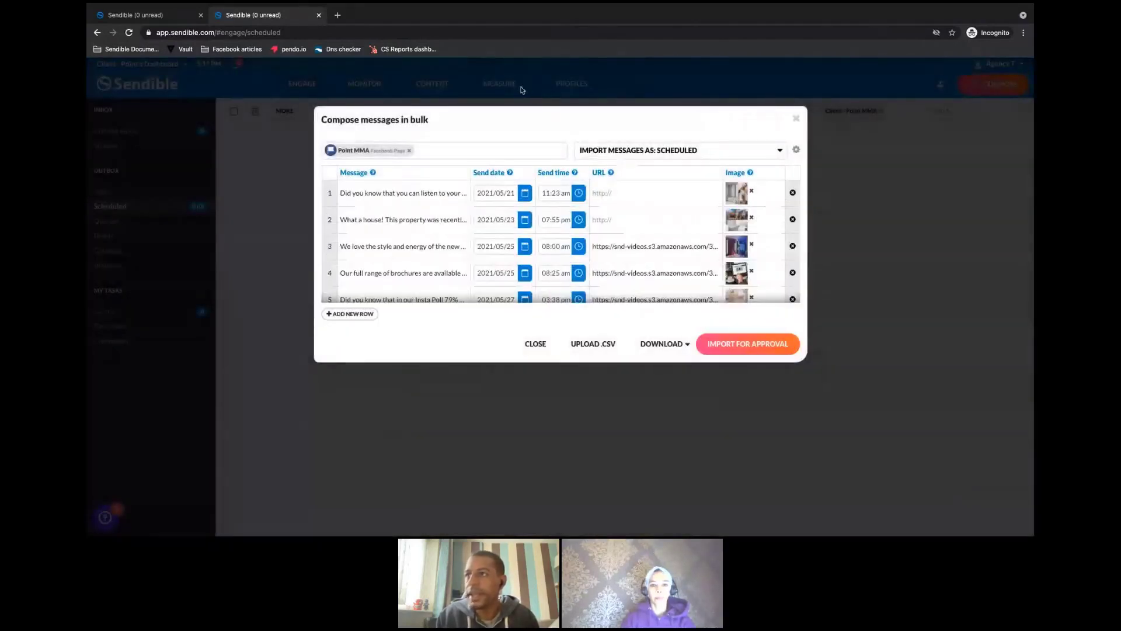
pyautogui.scroll(-5, 474, 242)
pyautogui.scroll(5, 485, 241)
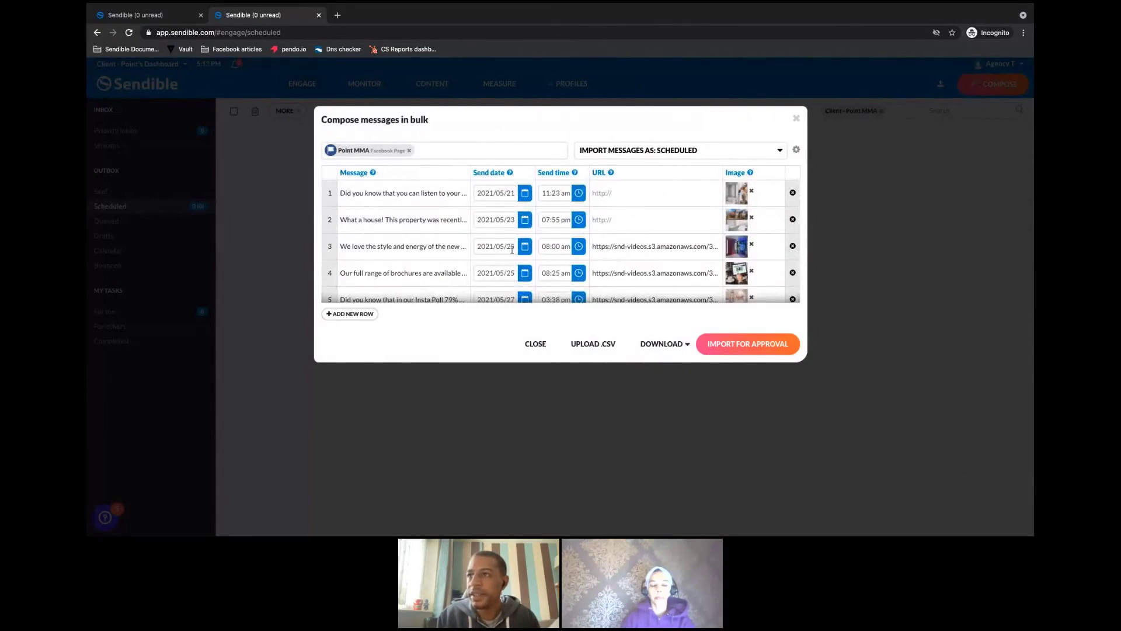
pyautogui.scroll(-1, 746, 214)
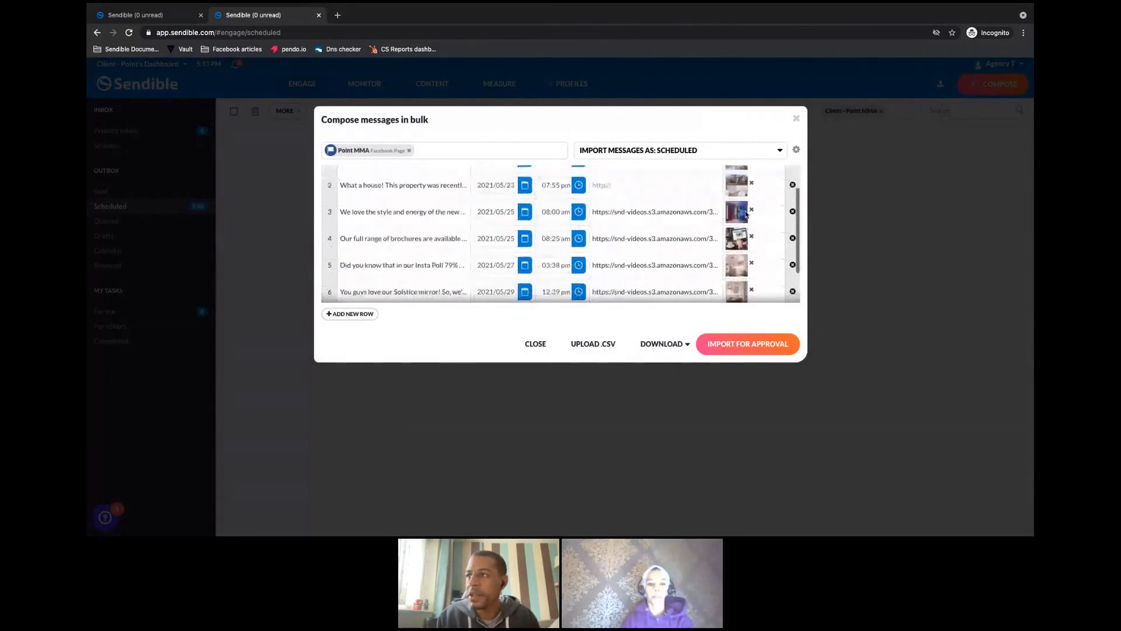
pyautogui.scroll(-1, 742, 213)
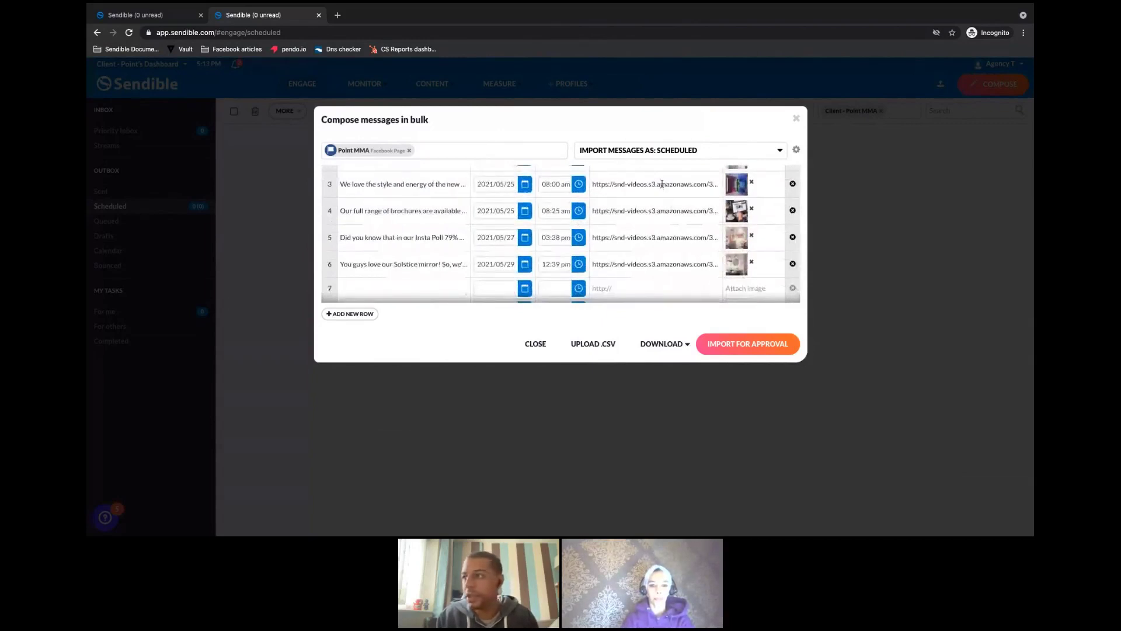
pyautogui.scroll(3, 661, 182)
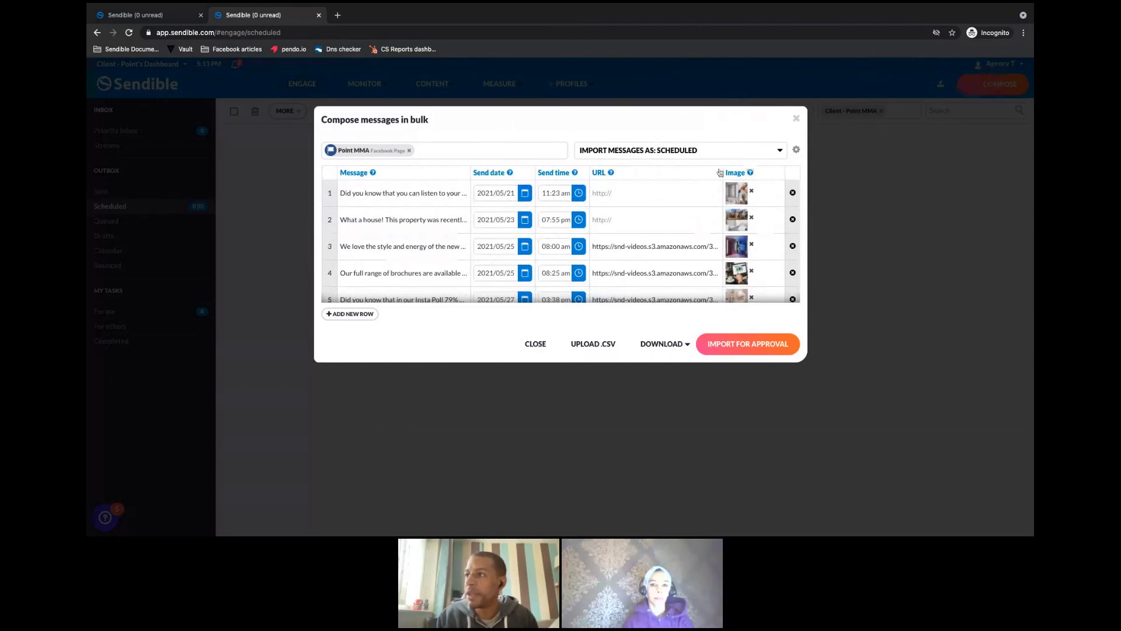
# Import the bulk messages for approval by Client - Point MMA with the note "Here is your bulk posts".
pyautogui.click(765, 345)
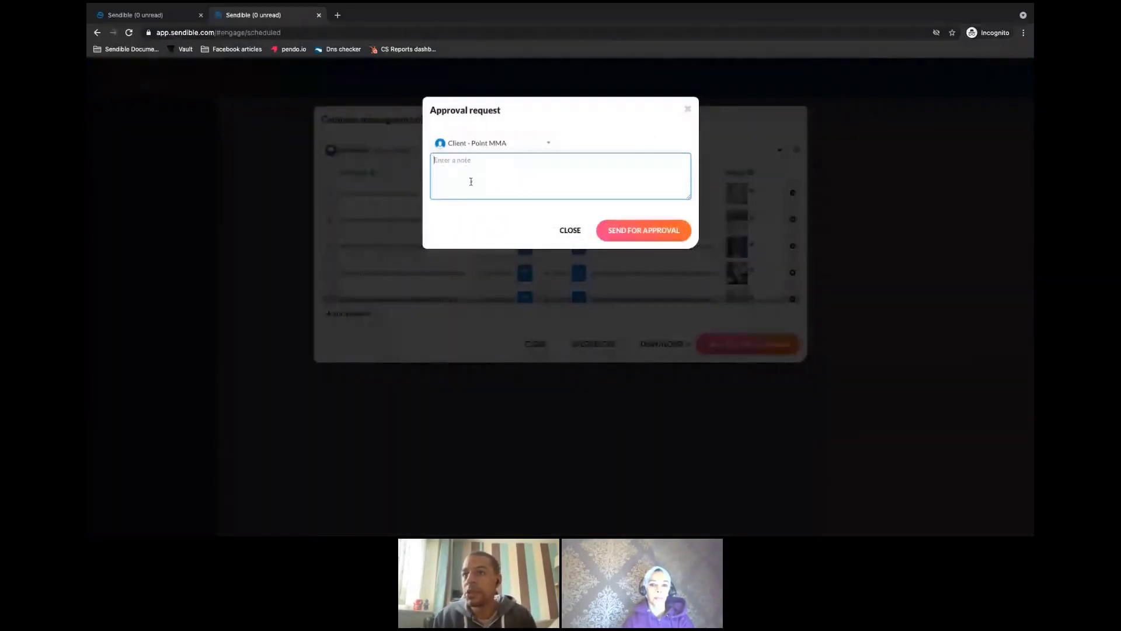
pyautogui.click(526, 146)
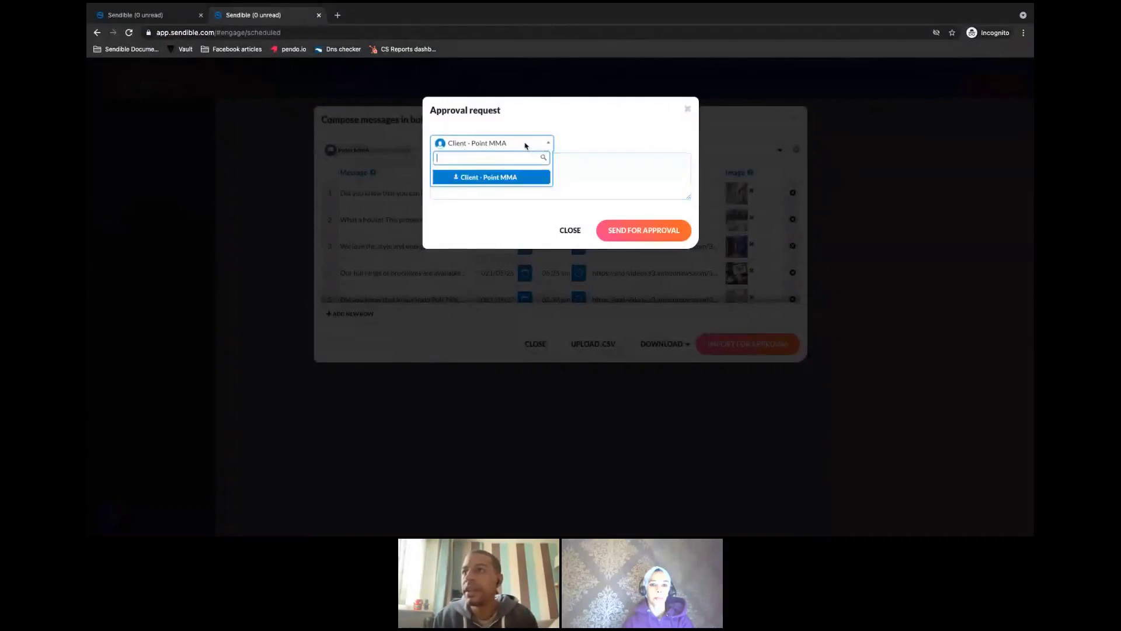
pyautogui.click(572, 123)
pyautogui.click(478, 161)
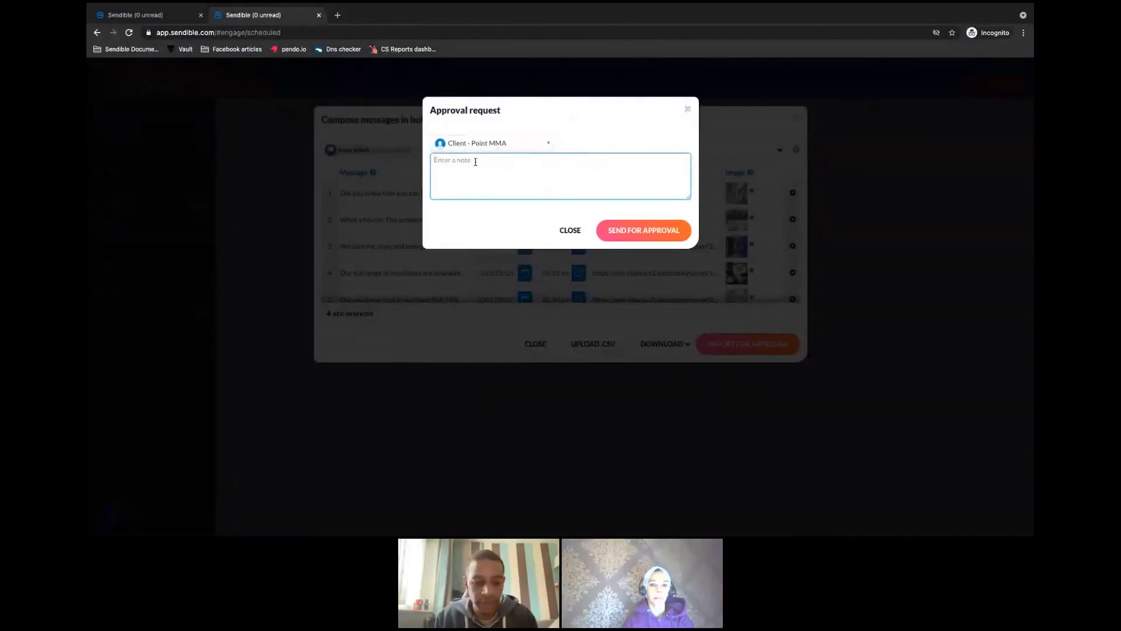
pyautogui.write('Here is your bulk posts')
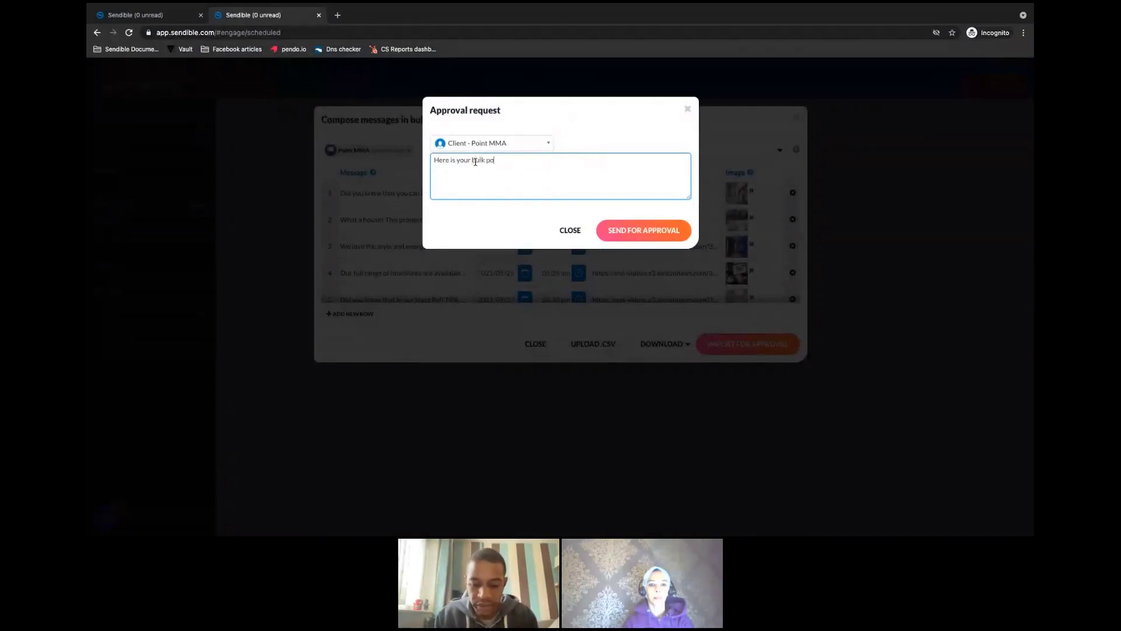
pyautogui.click(621, 232)
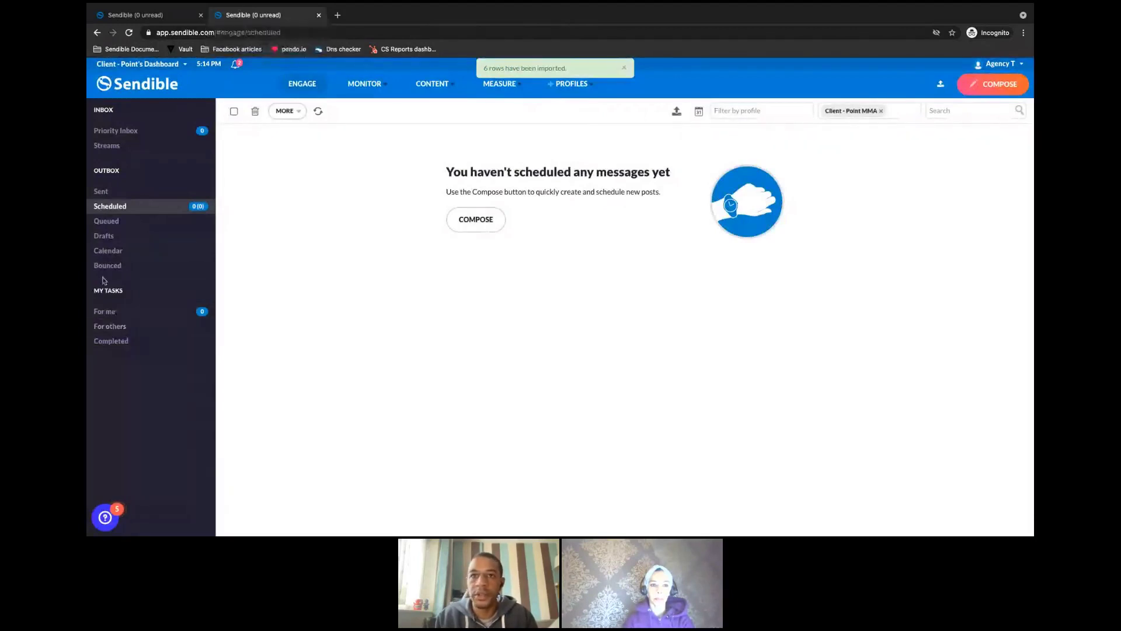
# Review the bulk posts awaiting approval among the tasks assigned to others on the client's dashboard.
pyautogui.click(110, 326)
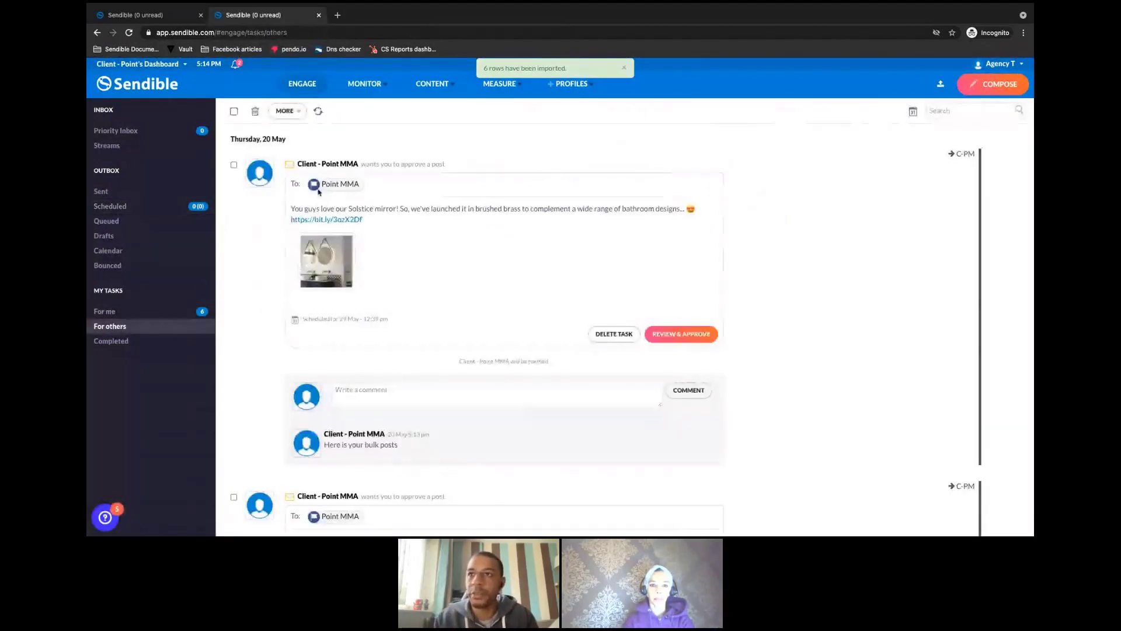
pyautogui.scroll(-3, 453, 323)
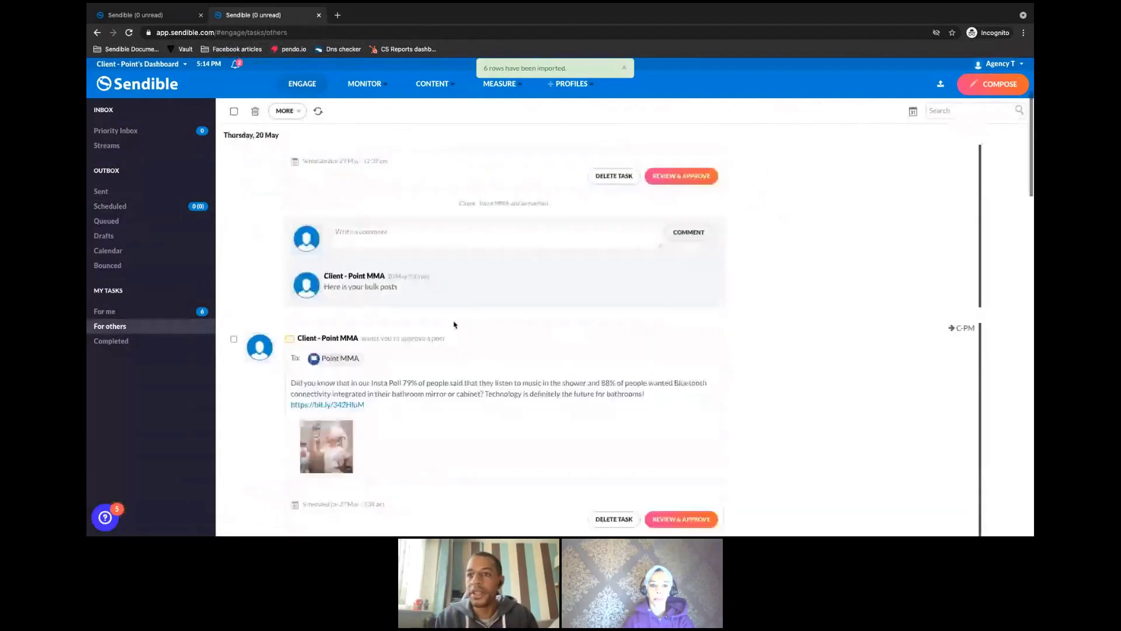
pyautogui.scroll(-3, 454, 325)
pyautogui.scroll(-5, 463, 326)
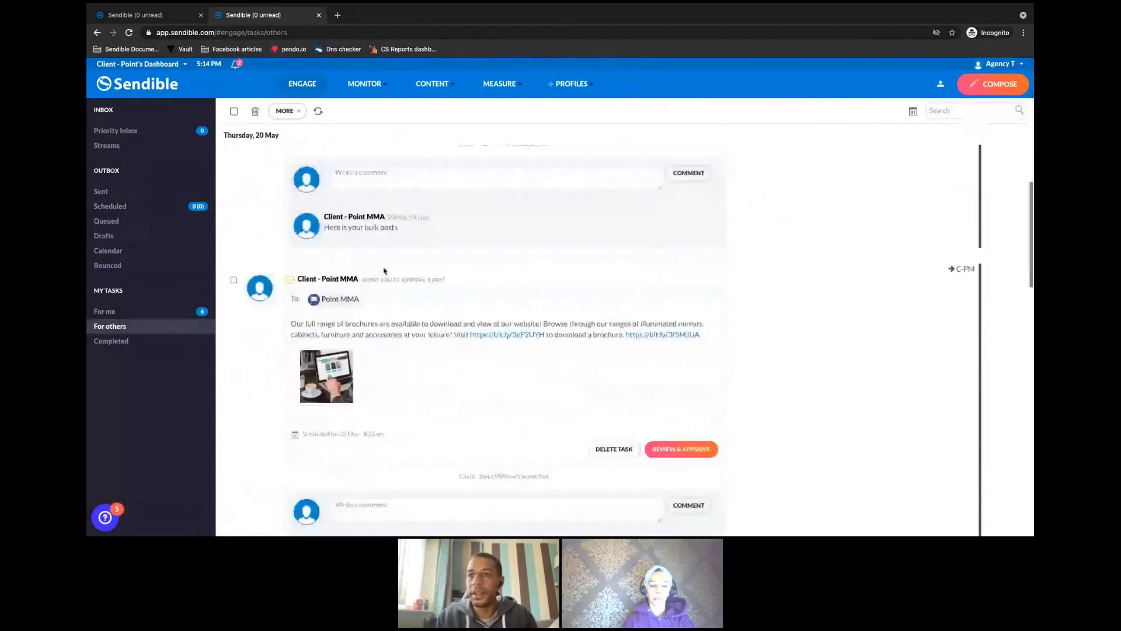
pyautogui.scroll(-7, 438, 330)
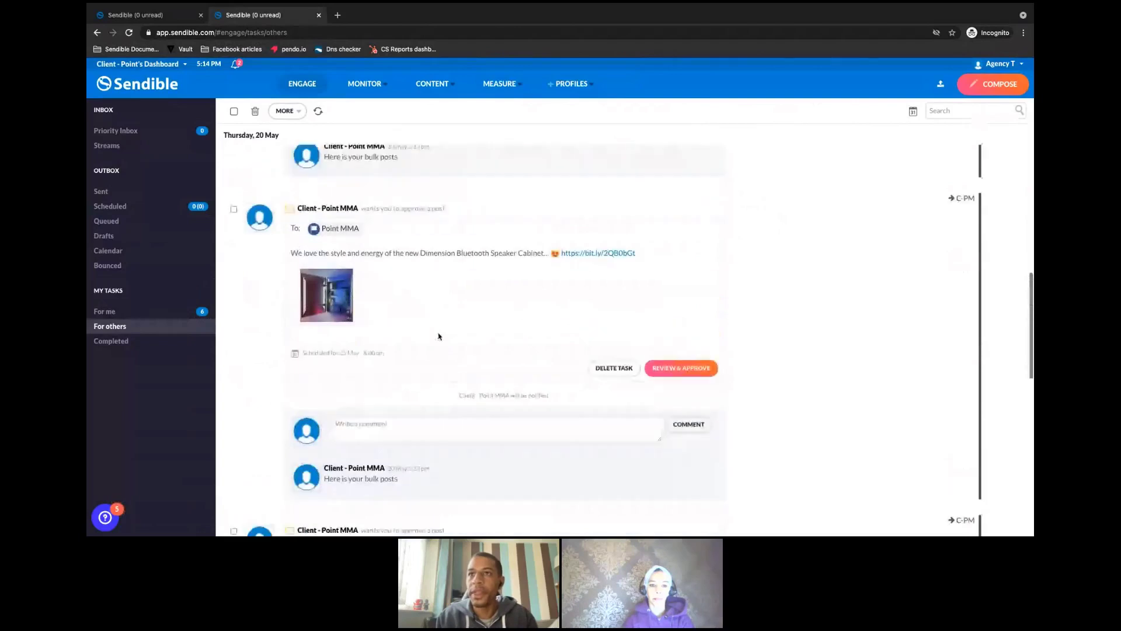
pyautogui.scroll(-5, 439, 336)
# Go back to the agency session, reload the page, and switch its dashboard to Client - Point MMA again.
pyautogui.click(146, 15)
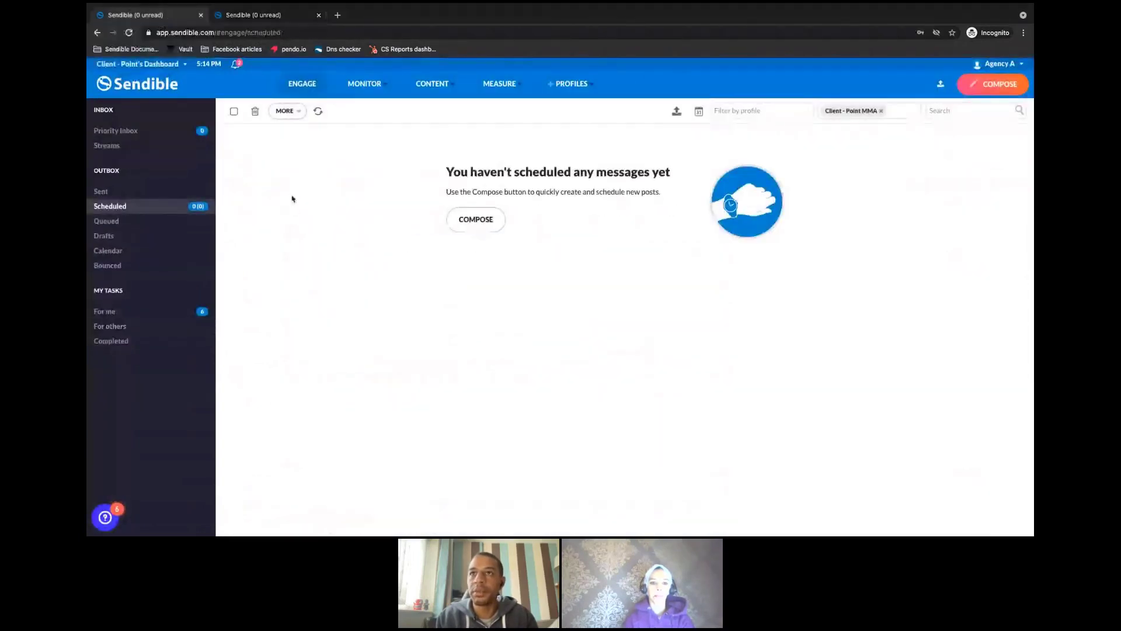
pyautogui.click(128, 32)
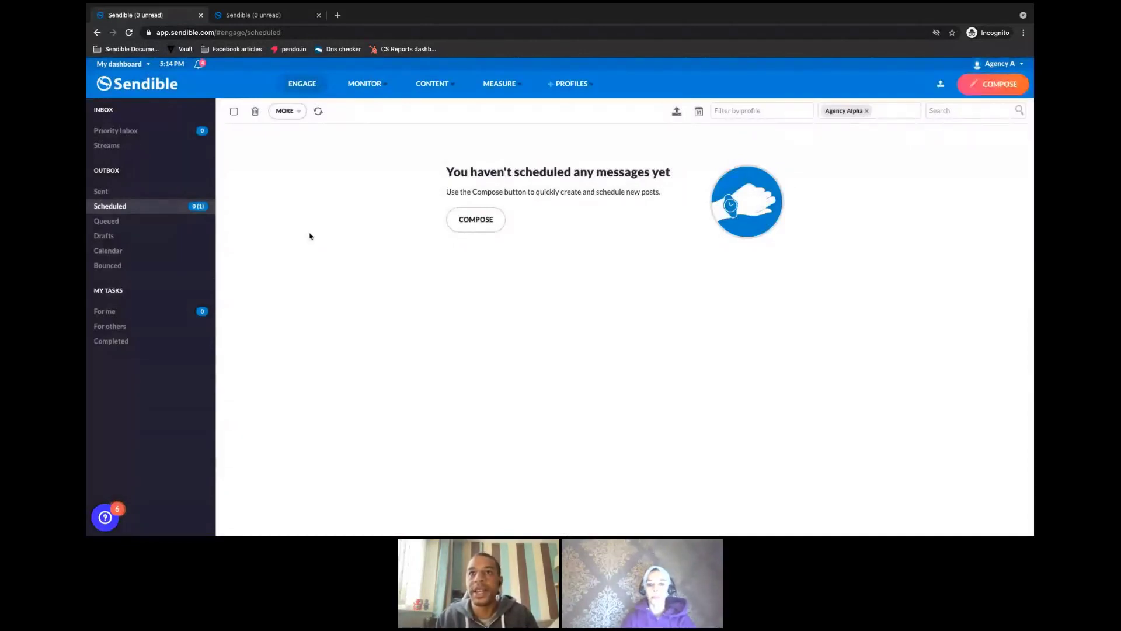
pyautogui.click(118, 66)
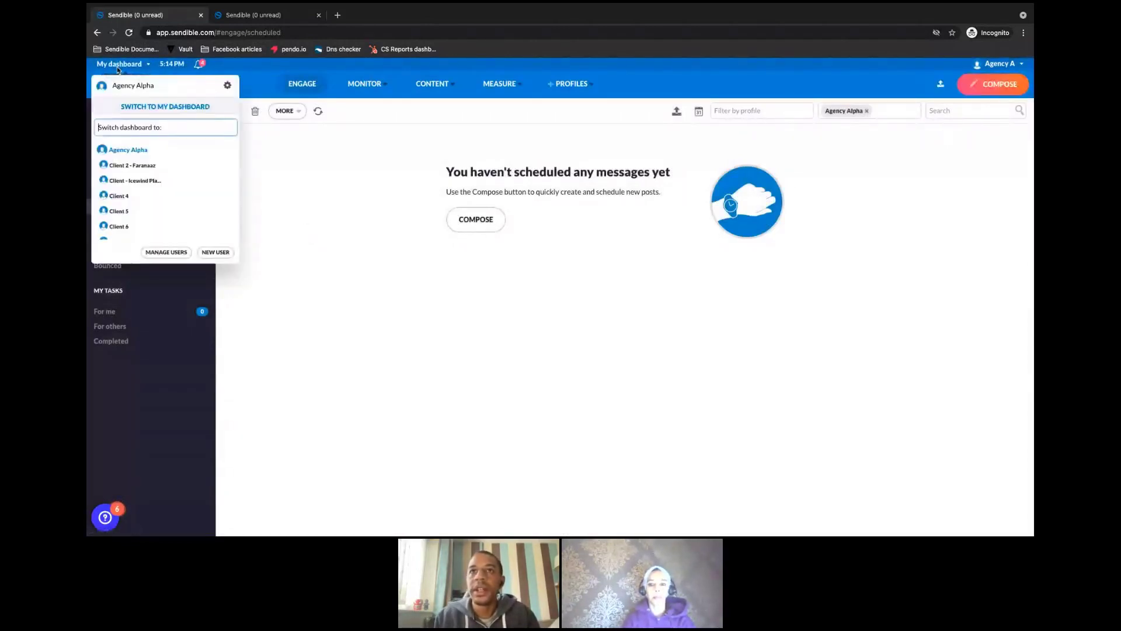
pyautogui.scroll(-2, 123, 217)
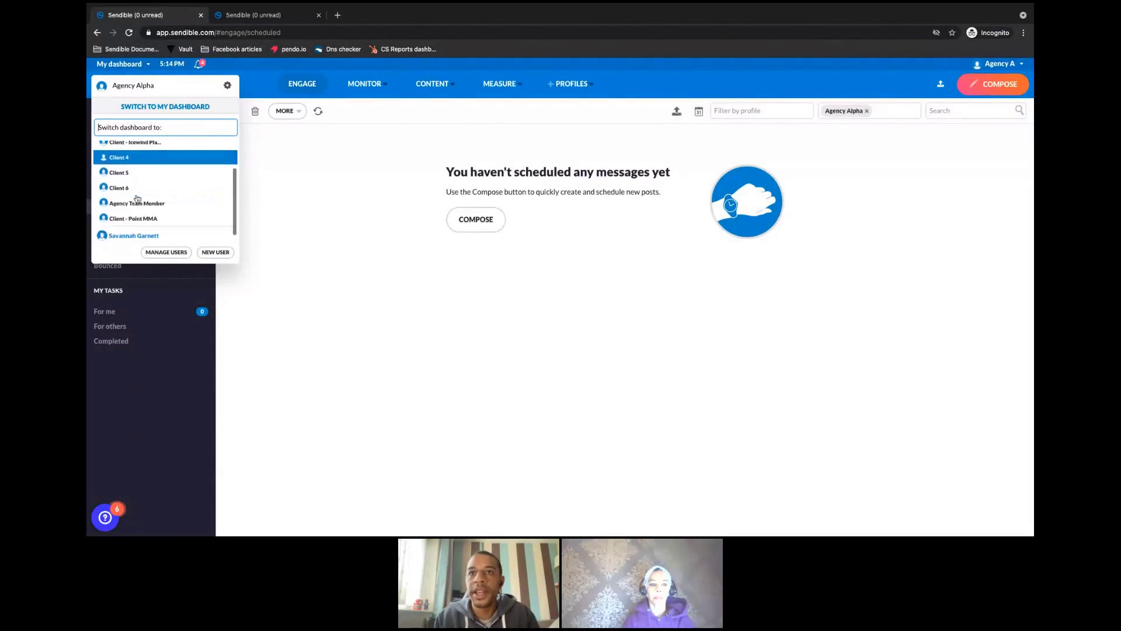
pyautogui.click(124, 215)
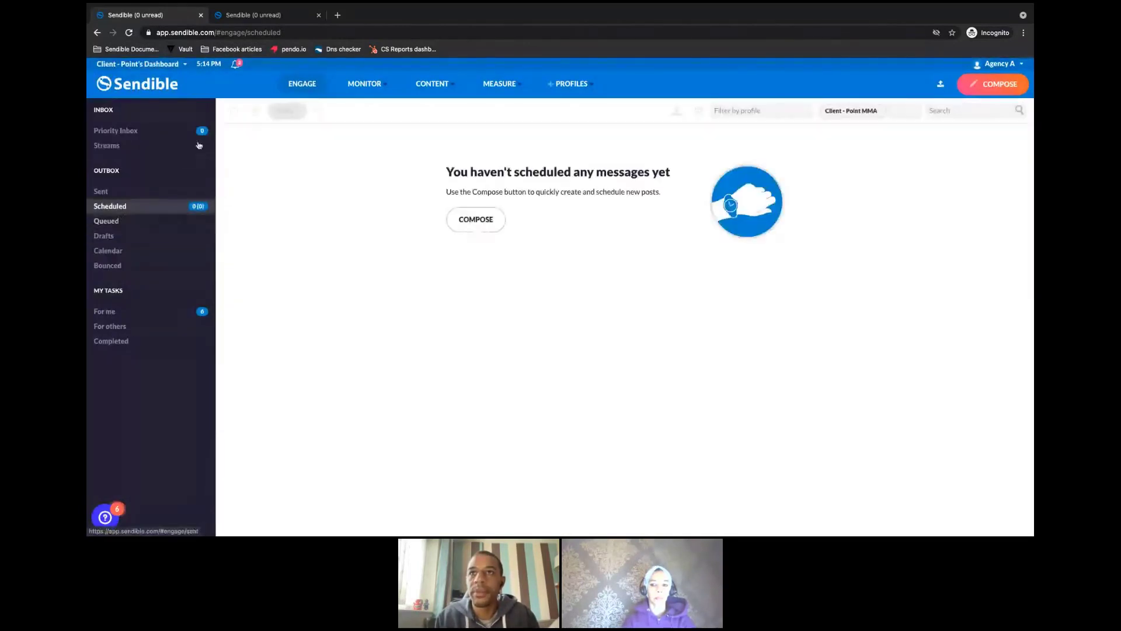
# Check the client dashboard's notifications and look through the bulk posts awaiting approval among its own tasks.
pyautogui.click(238, 66)
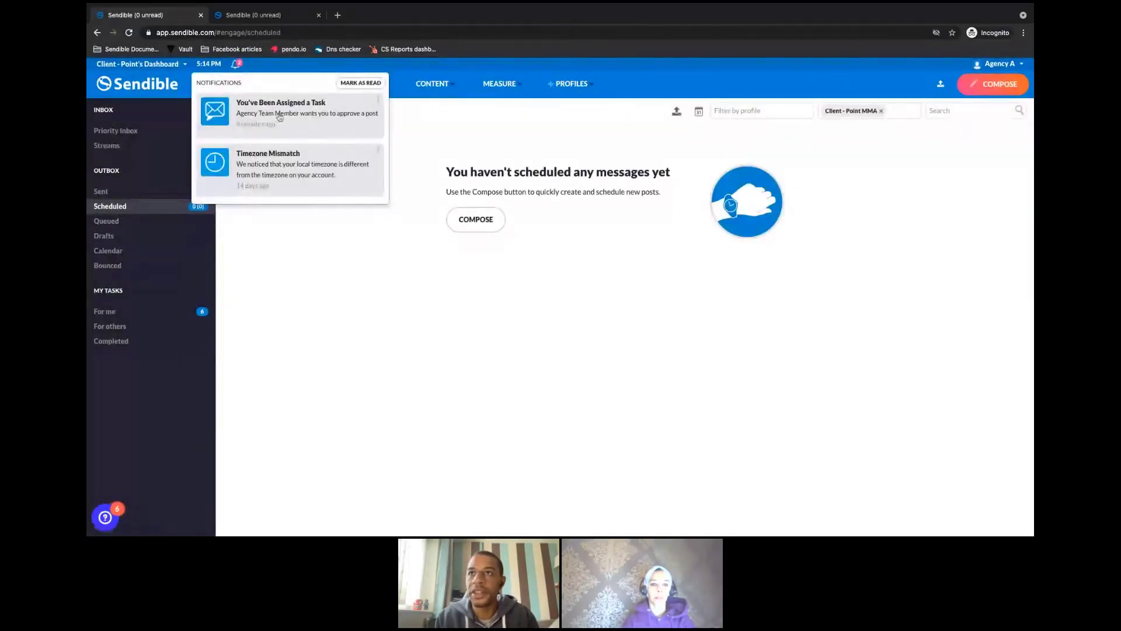
pyautogui.click(442, 117)
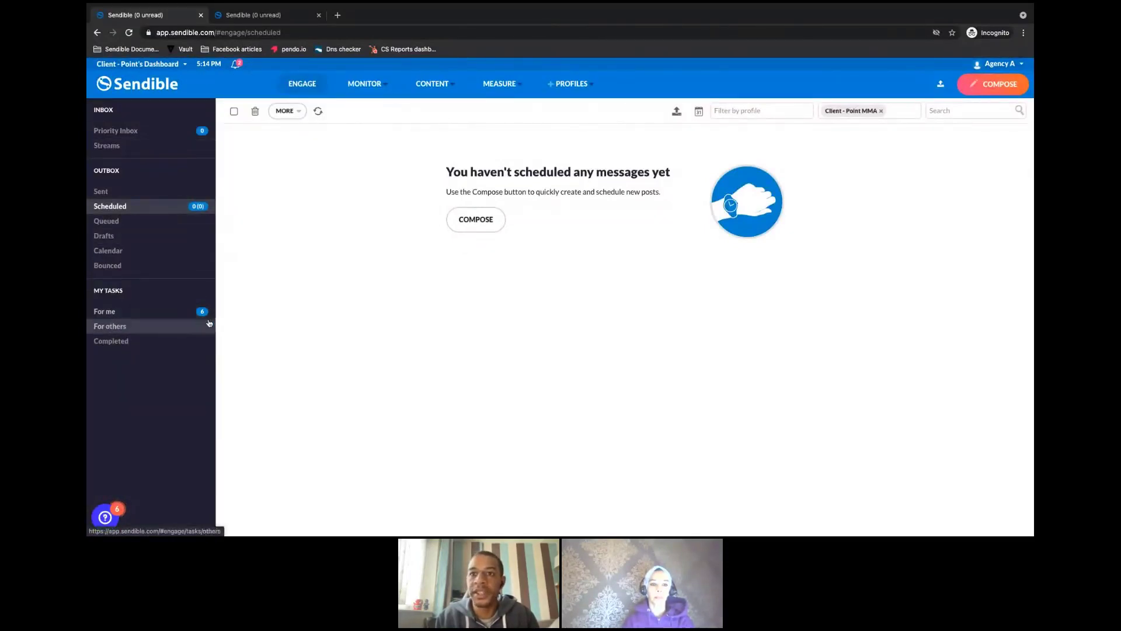
pyautogui.click(157, 315)
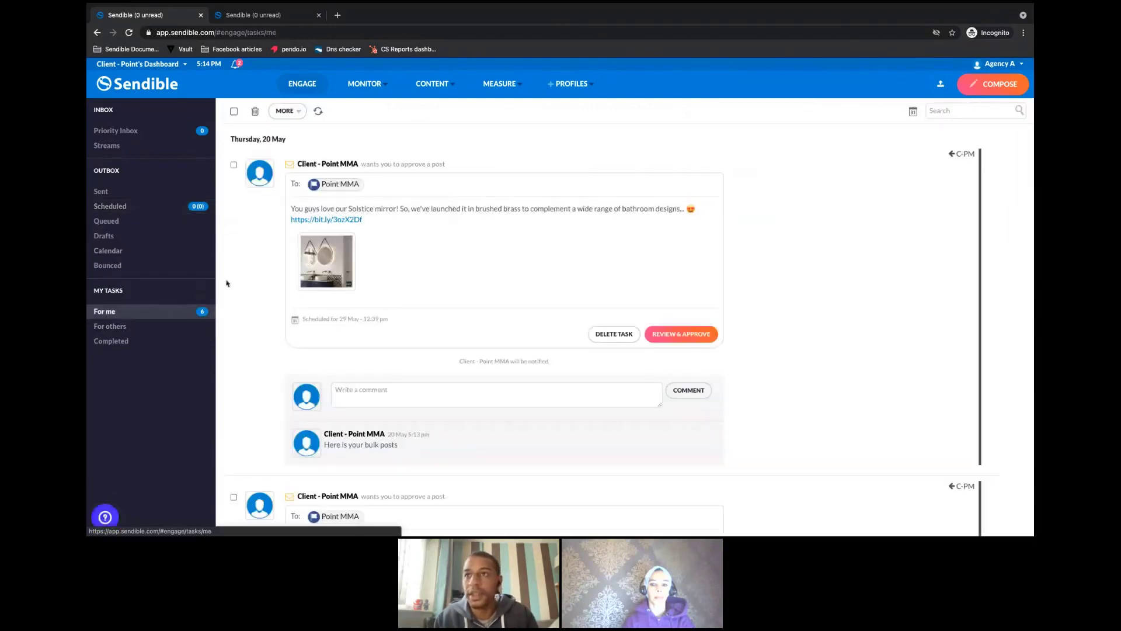
pyautogui.scroll(-1, 730, 337)
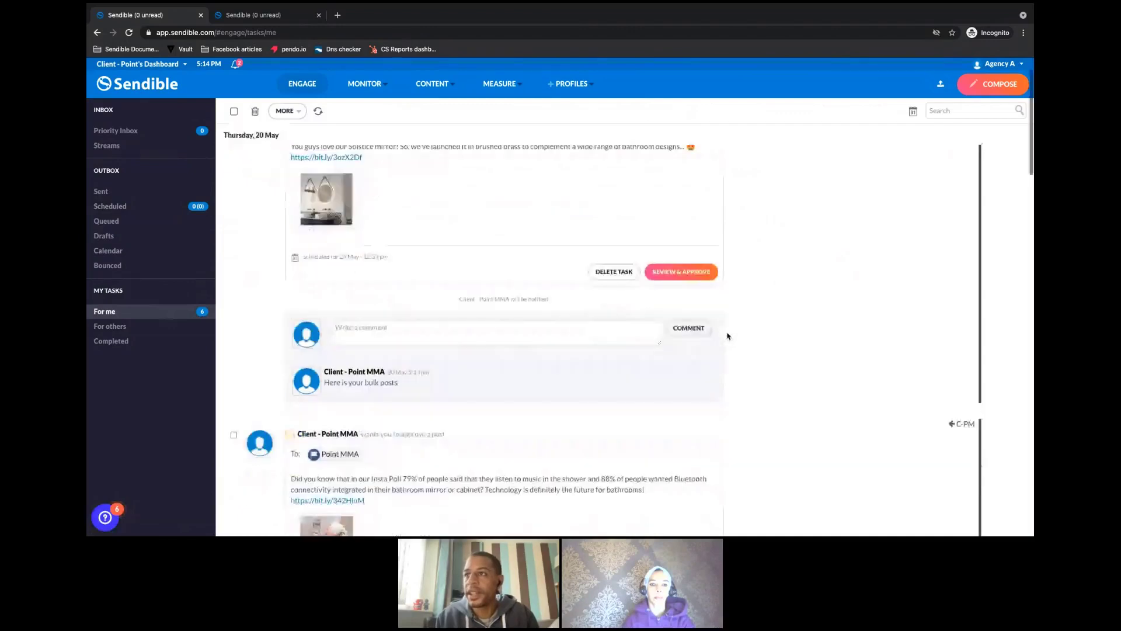
pyautogui.scroll(-2, 784, 300)
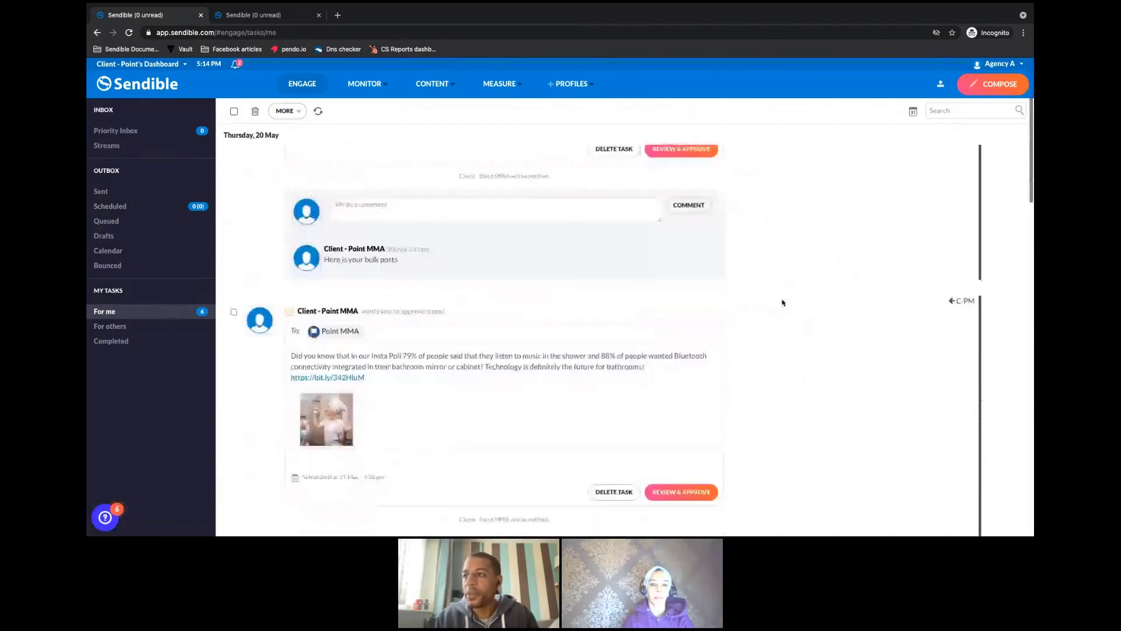
pyautogui.scroll(3, 784, 300)
# Review and approve the Solstice mirror post and the Insta Poll post for sending.
pyautogui.click(670, 337)
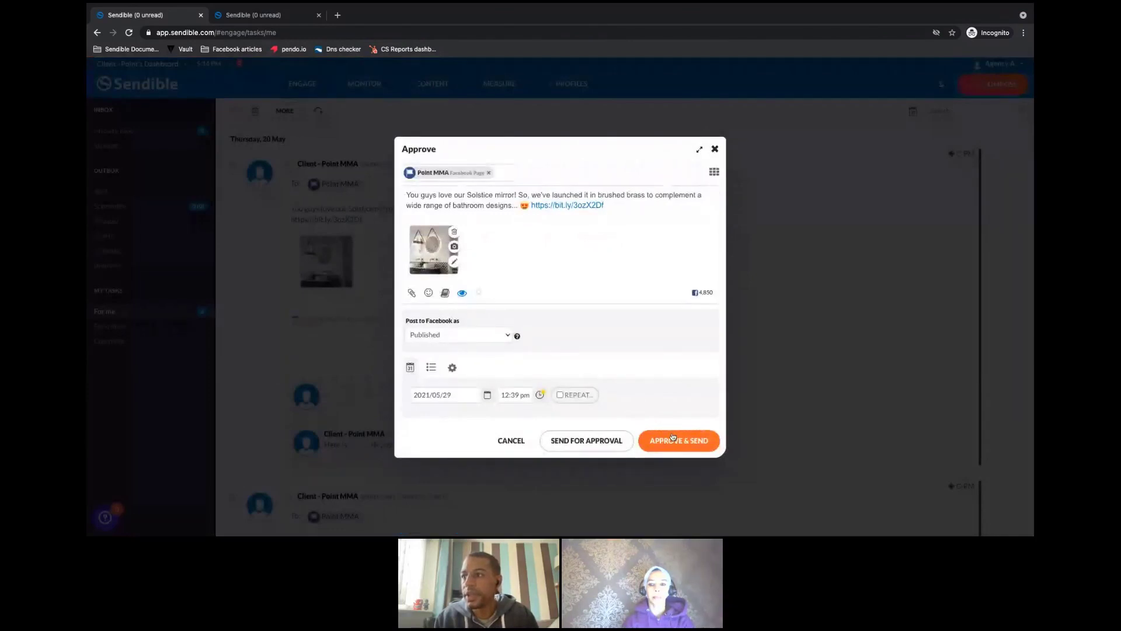
pyautogui.click(674, 443)
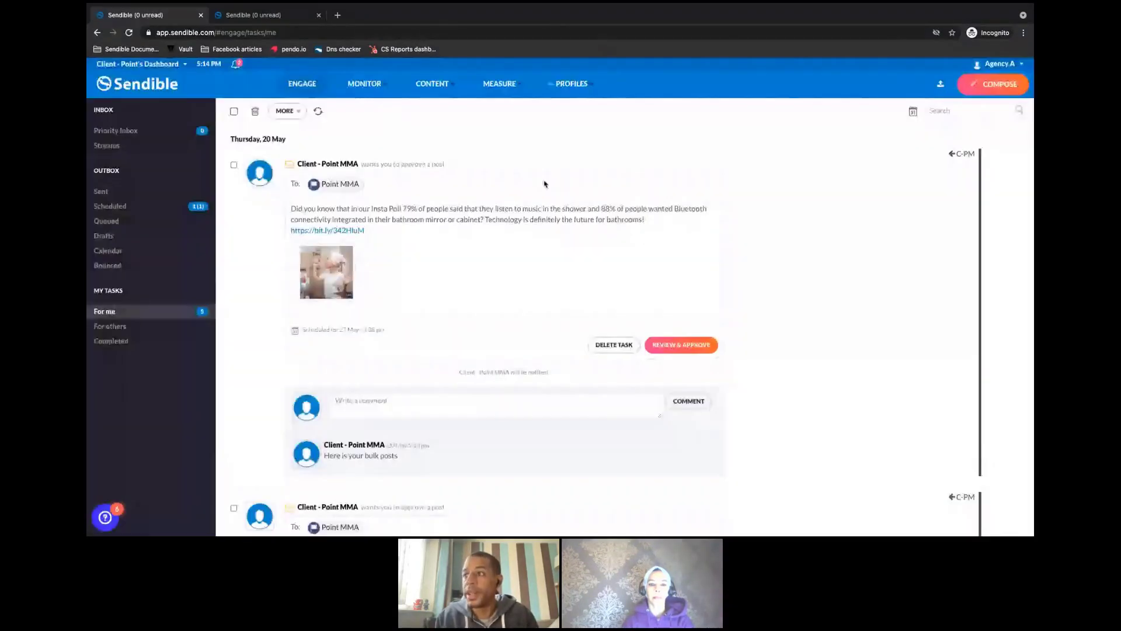
pyautogui.click(672, 348)
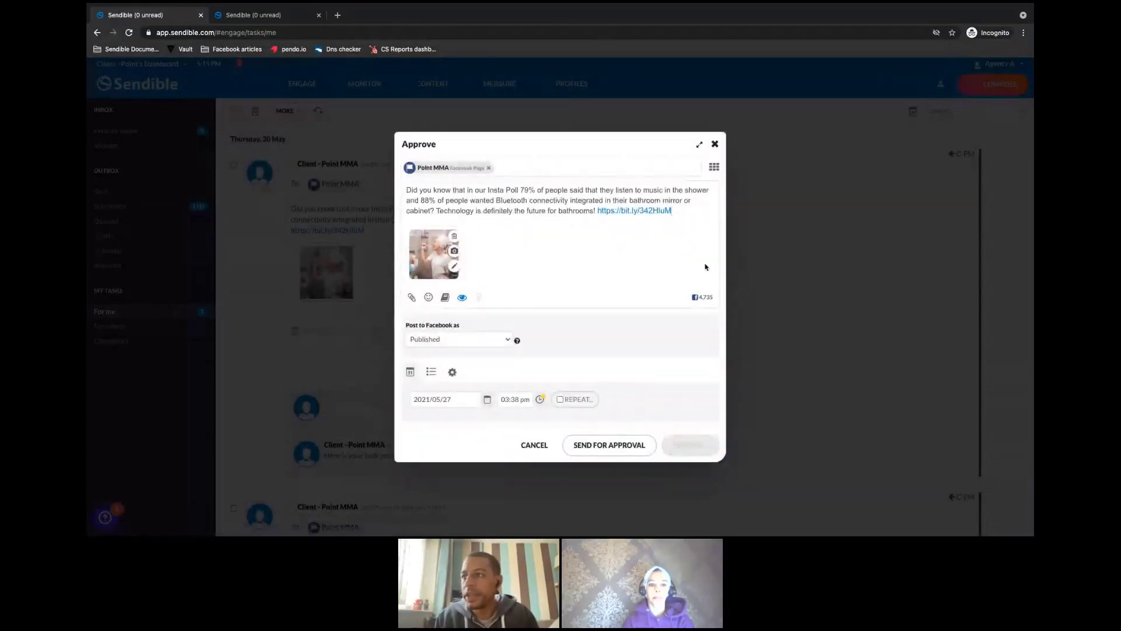
pyautogui.press('Escape')
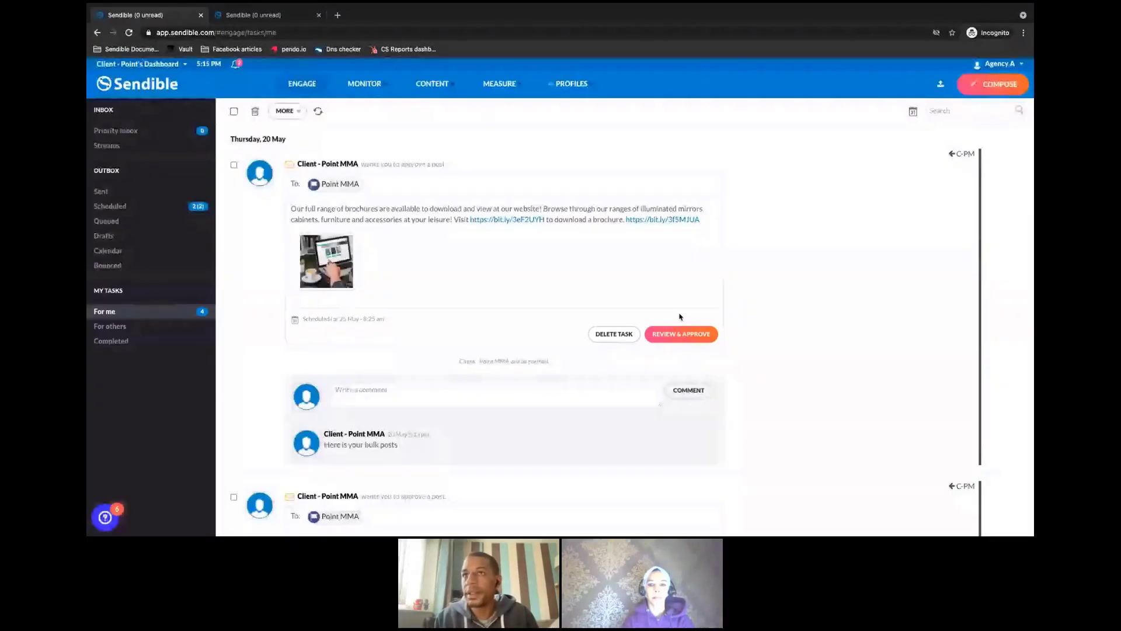
# Review and approve the brochures post and the Dimension Bluetooth Speaker Cabinet post for sending.
pyautogui.click(681, 333)
pyautogui.click(676, 445)
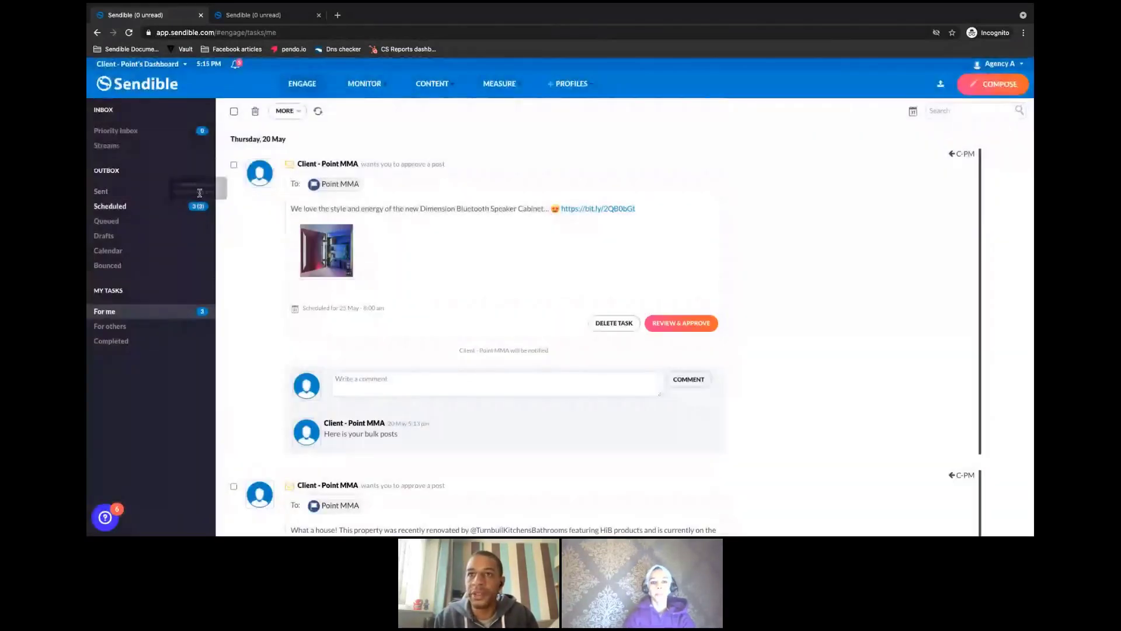
pyautogui.click(678, 324)
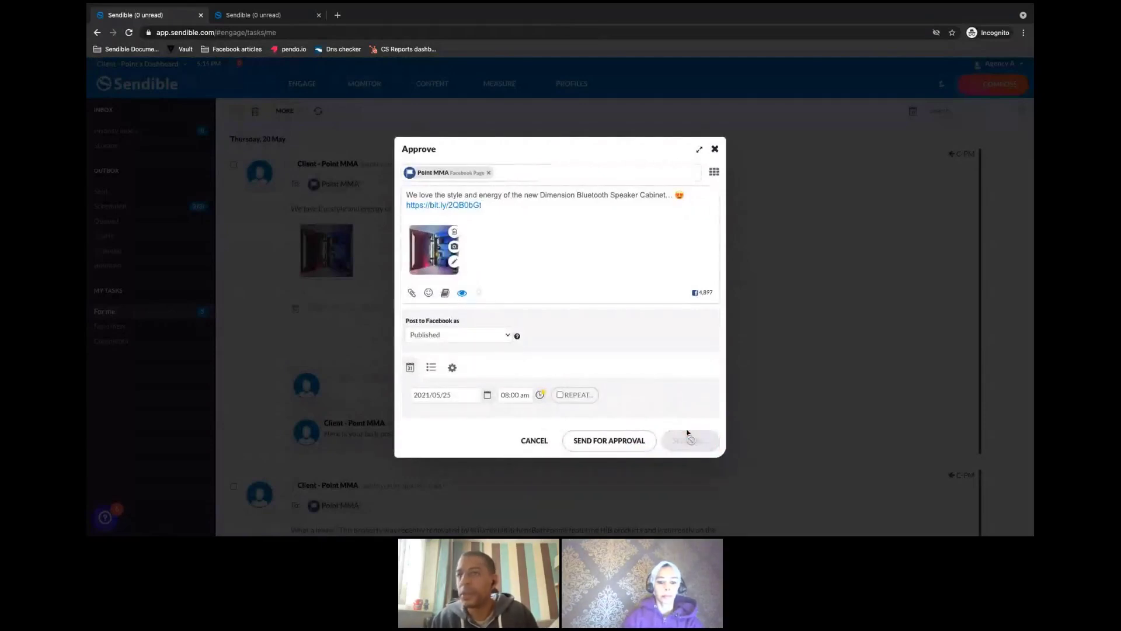
pyautogui.click(689, 439)
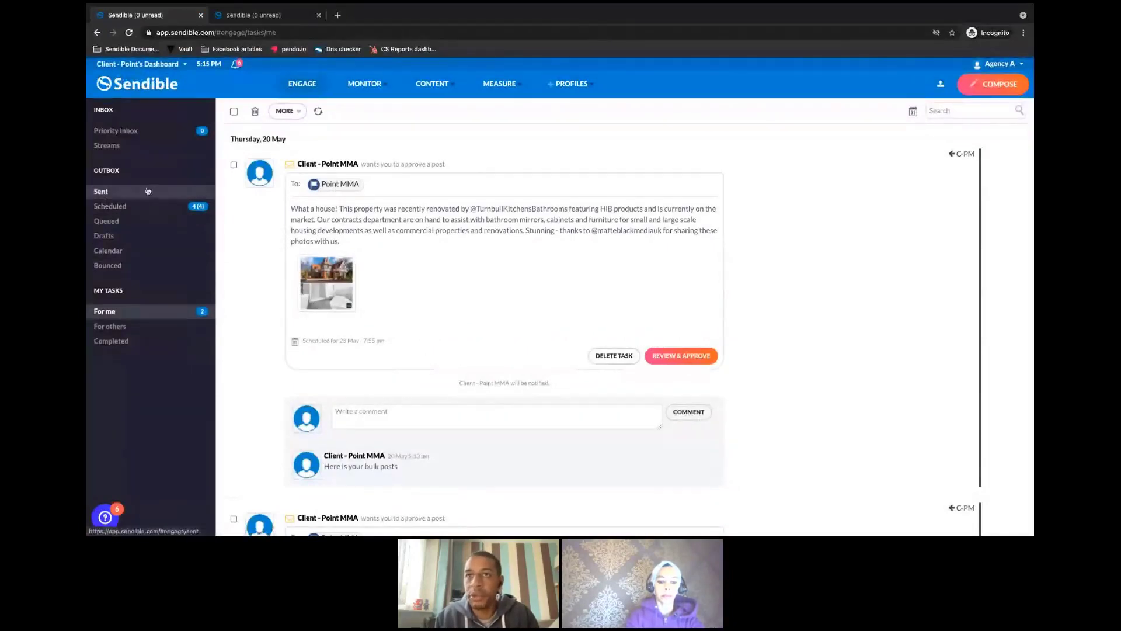
# Review the approved posts in the client's scheduled list and on the May 2021 calendar.
pyautogui.click(110, 206)
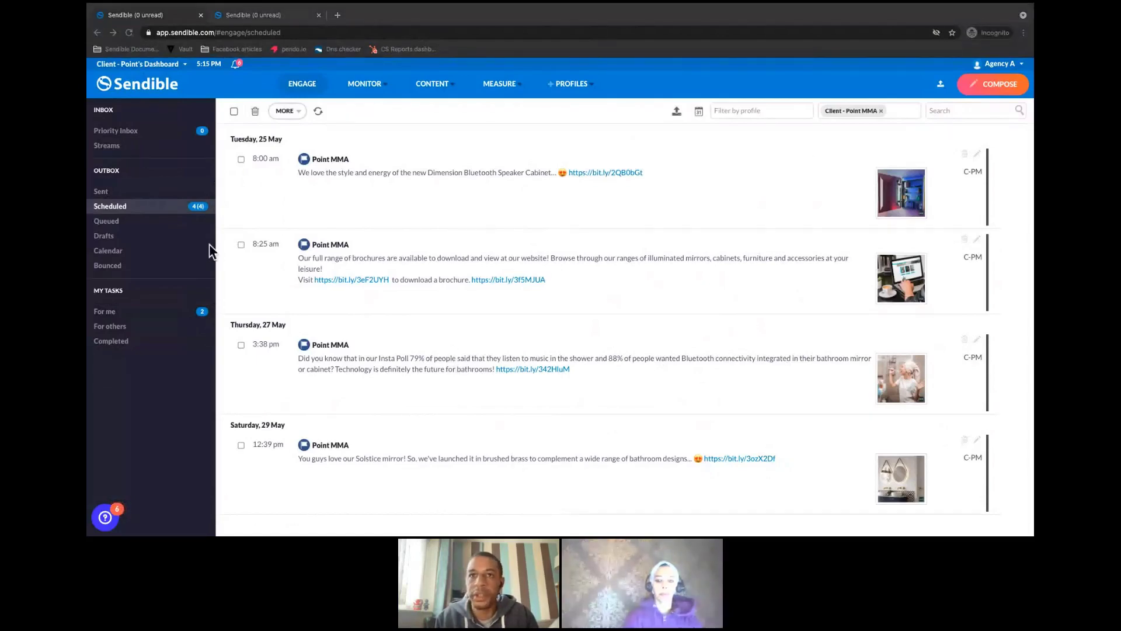
pyautogui.click(128, 253)
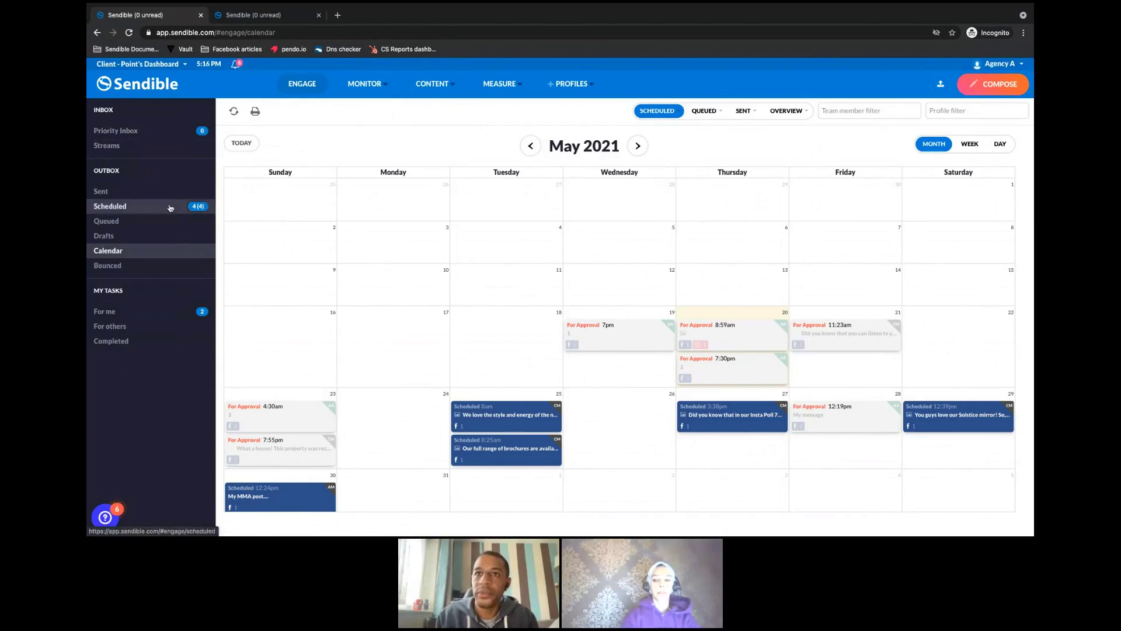
pyautogui.click(110, 206)
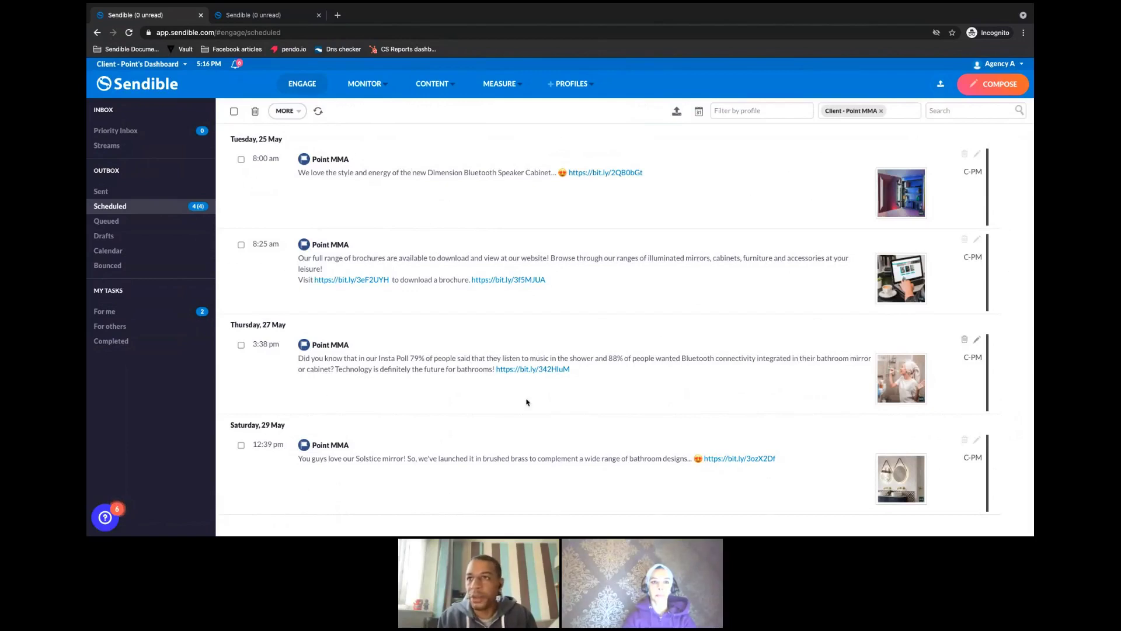
pyautogui.scroll(-1, 337, 342)
pyautogui.scroll(1, 337, 342)
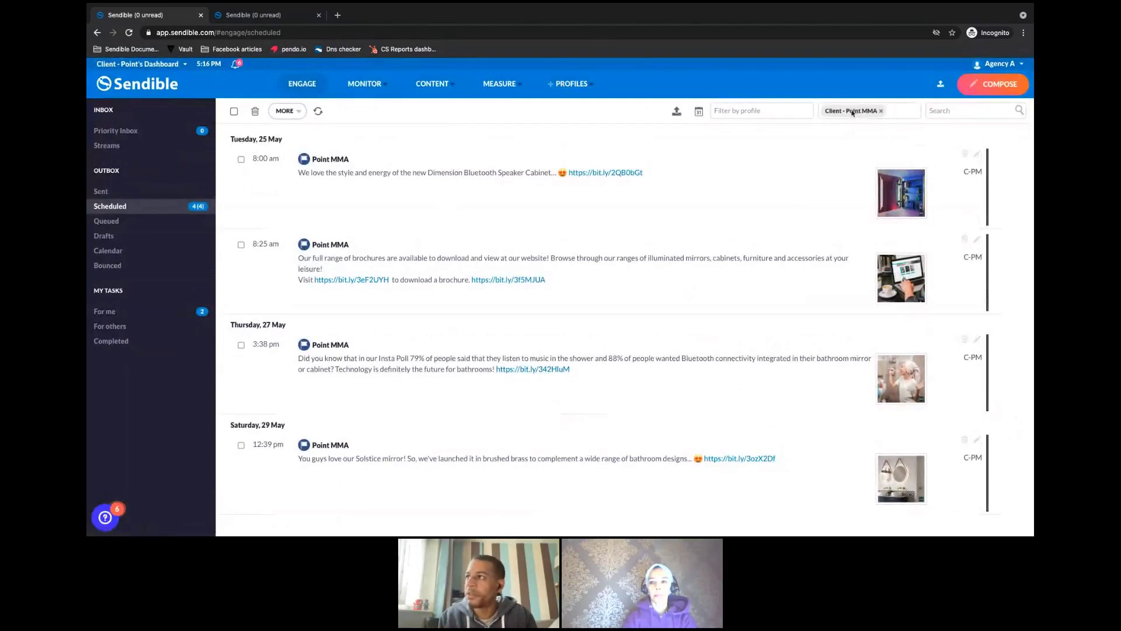
# Look at the profile and team member filter options available for the scheduled posts.
pyautogui.click(784, 110)
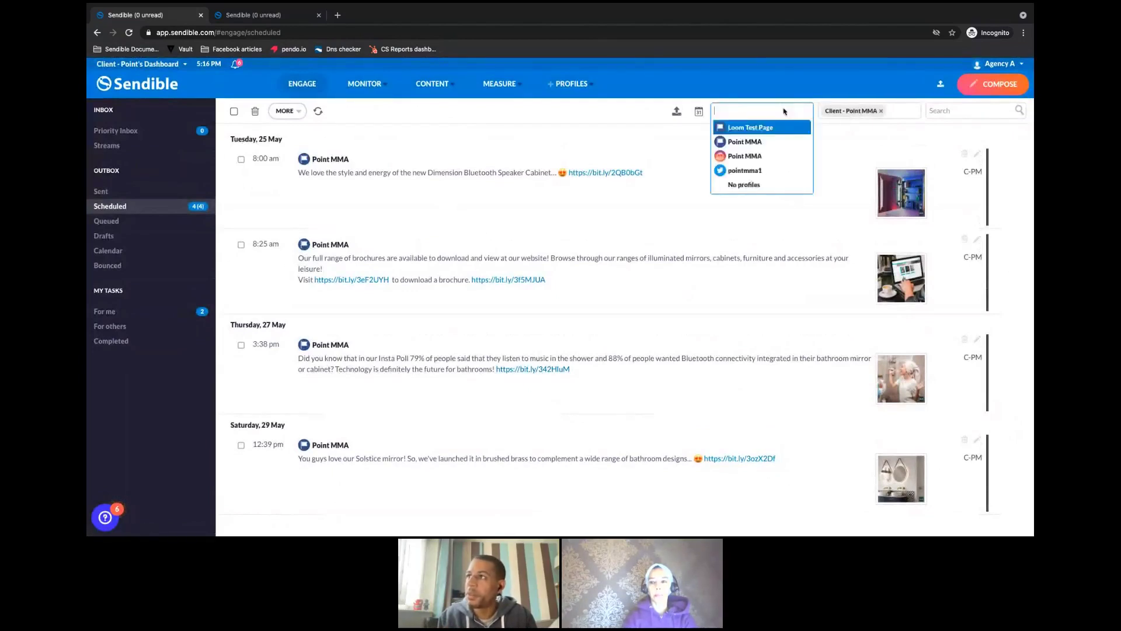
pyautogui.click(839, 158)
pyautogui.click(886, 116)
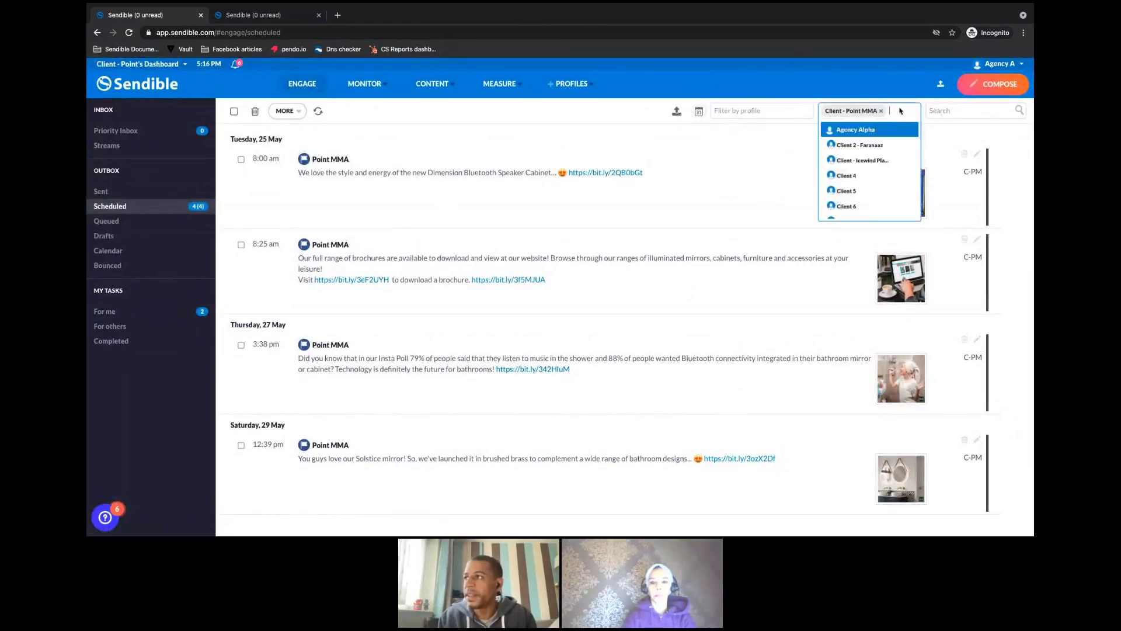
pyautogui.click(549, 113)
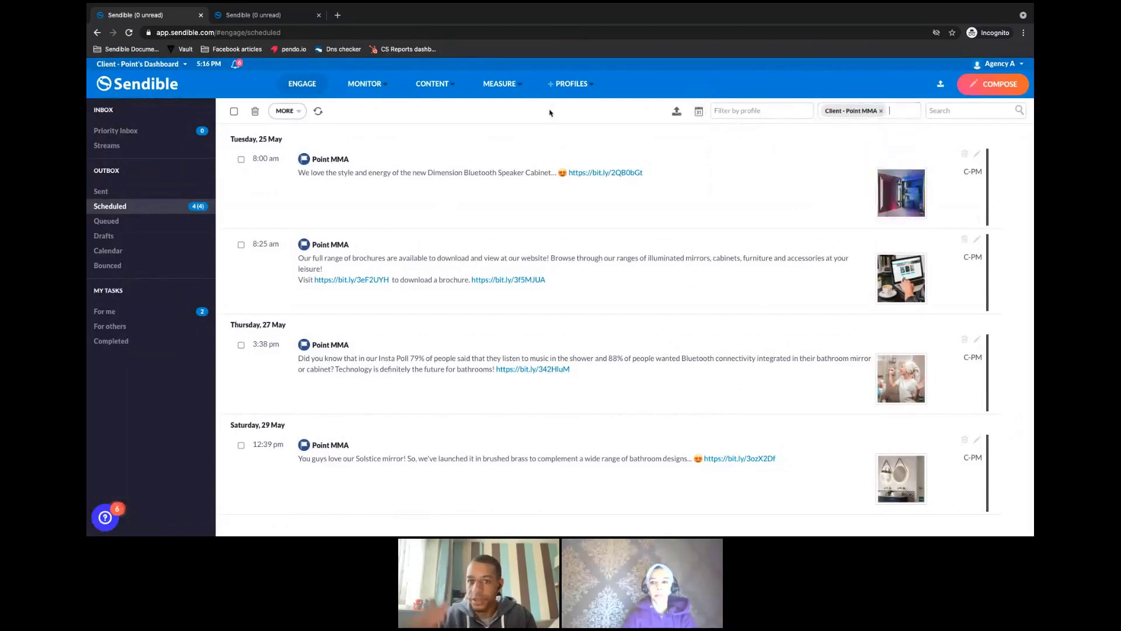
# Export Client - Point MMA's scheduled posts to a CSV file.
pyautogui.click(235, 111)
pyautogui.click(236, 112)
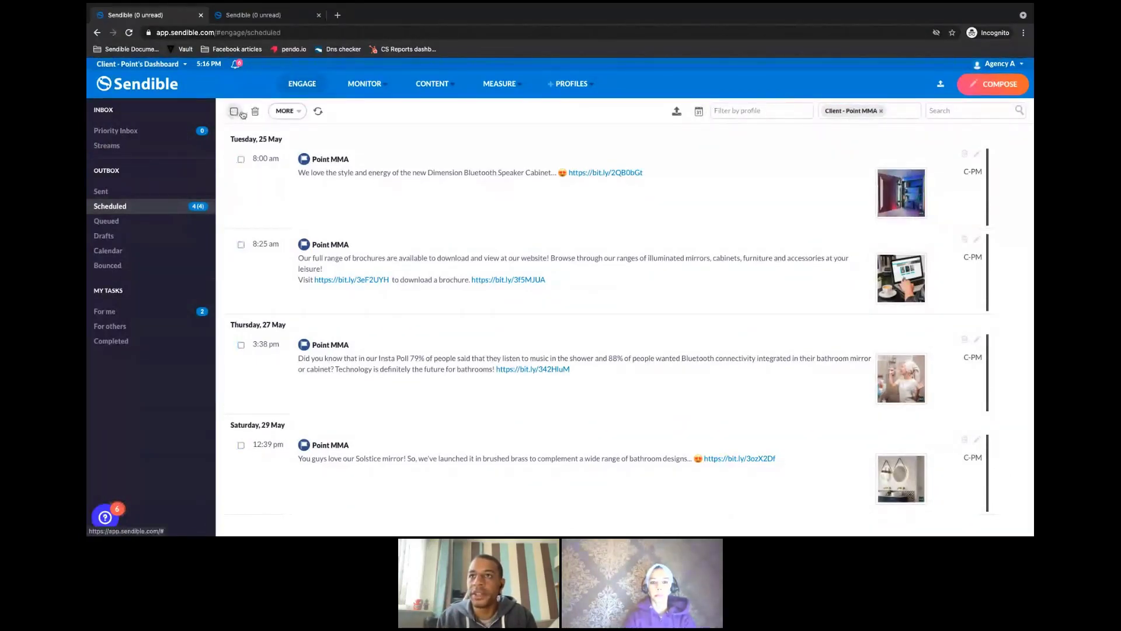
pyautogui.click(285, 111)
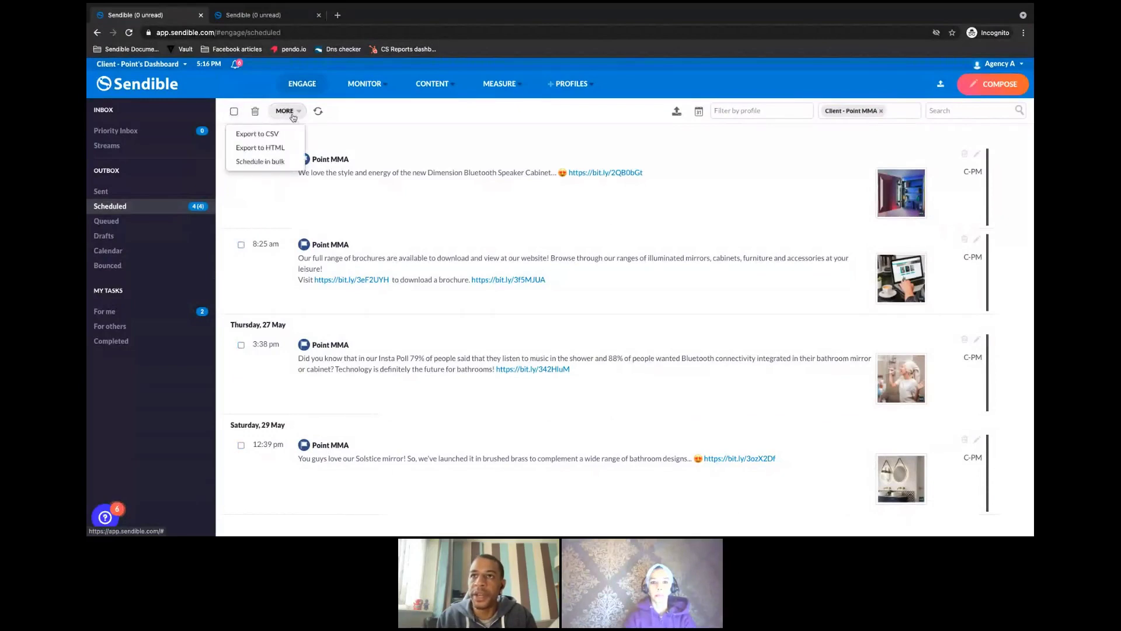
pyautogui.click(260, 135)
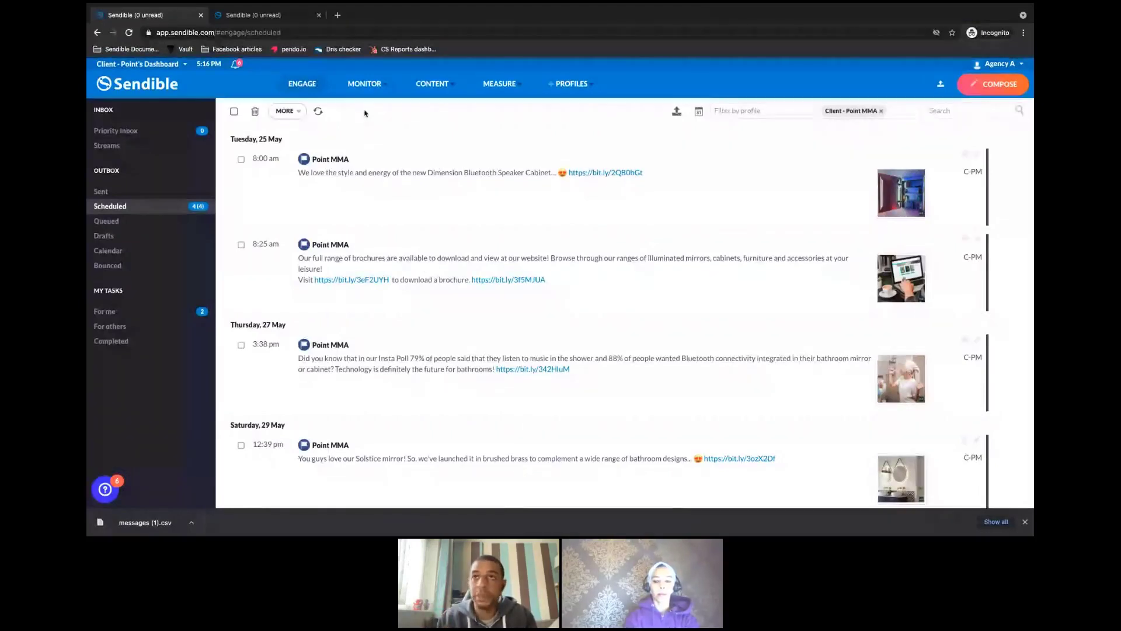
# Switch to Client 2's dashboard and upload messages (1).csv for bulk composing, using the 14/03/2001 date format without being asked again.
pyautogui.click(122, 66)
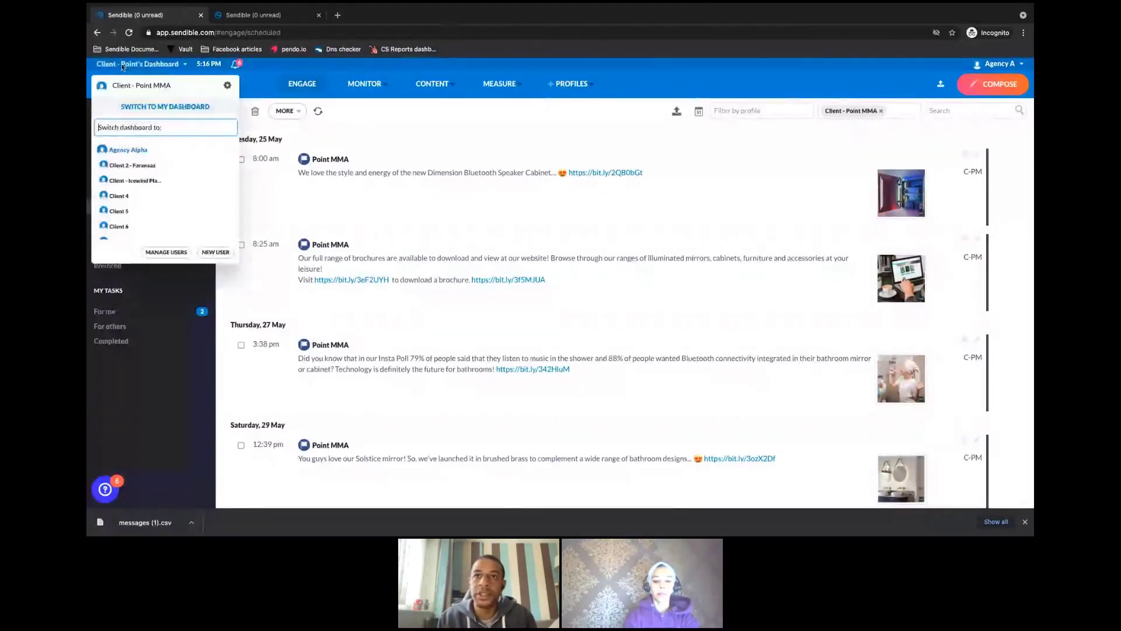
pyautogui.click(124, 167)
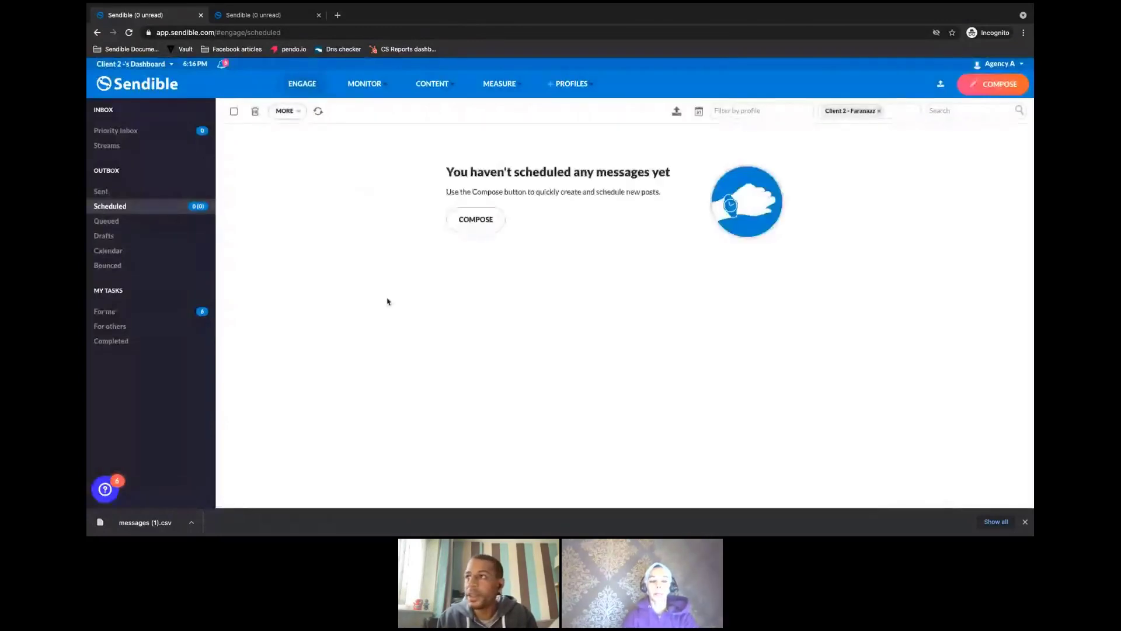
pyautogui.click(677, 115)
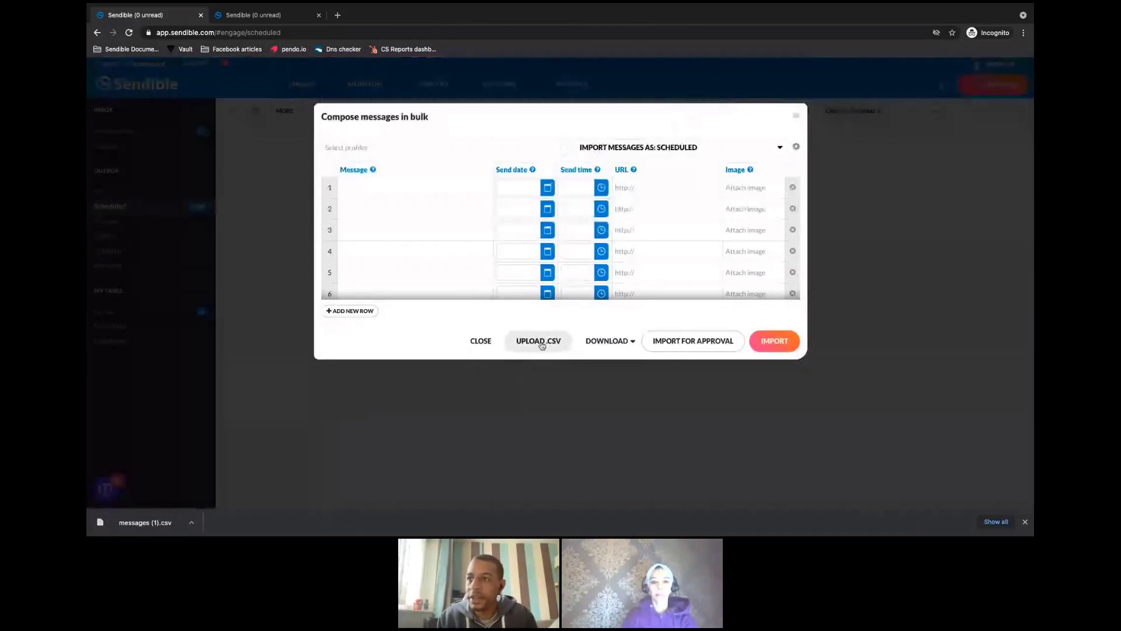
pyautogui.click(538, 343)
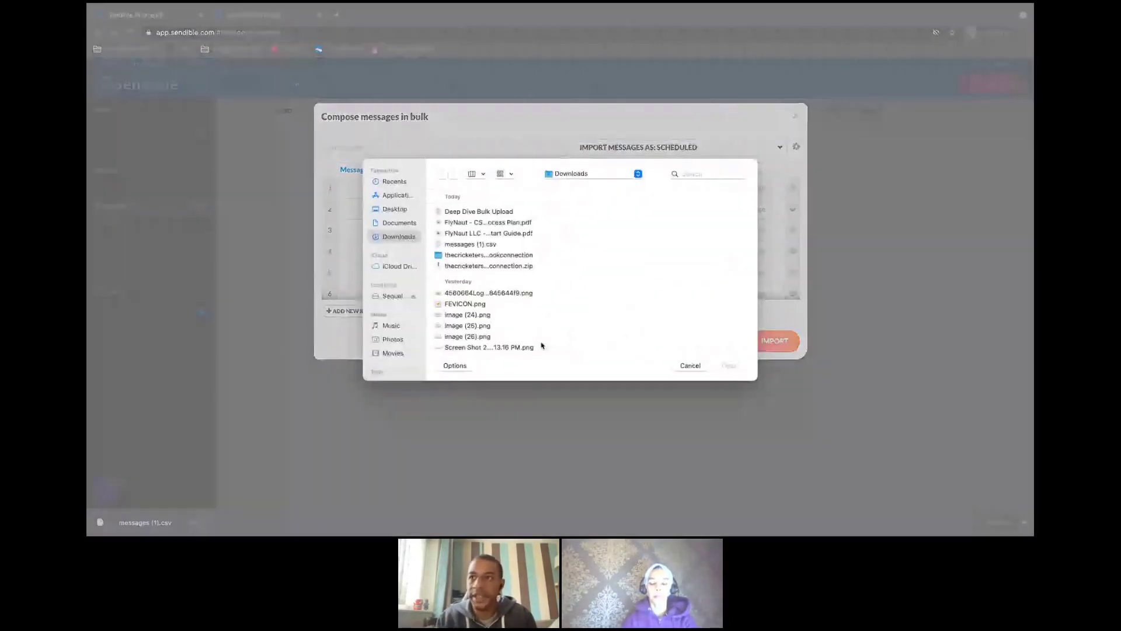
pyautogui.click(473, 245)
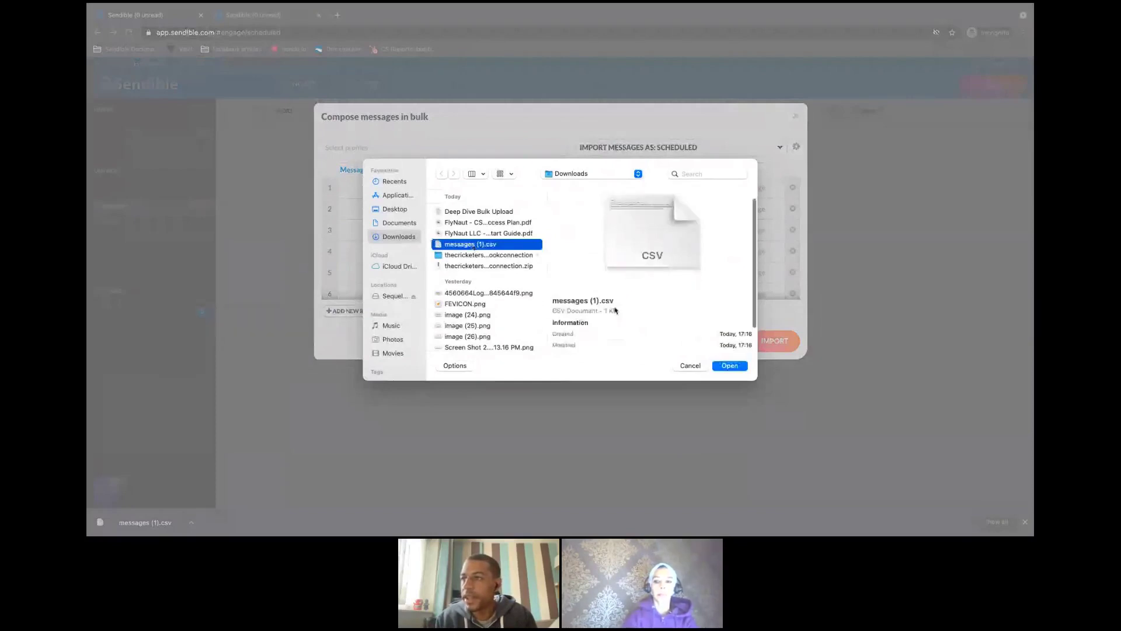
pyautogui.click(732, 366)
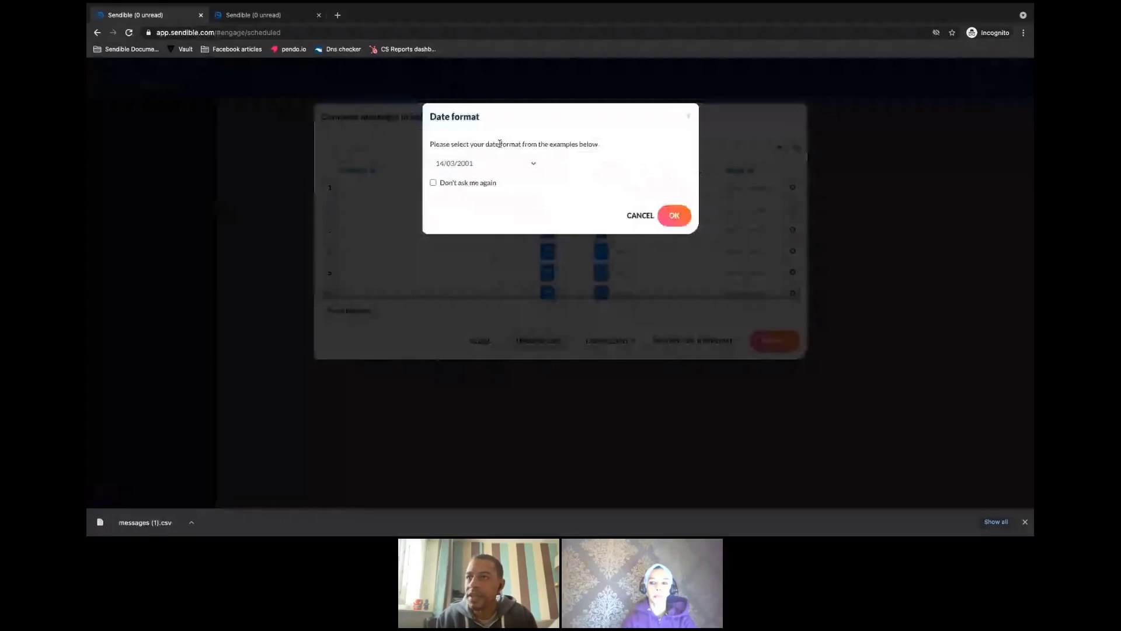
pyautogui.click(433, 183)
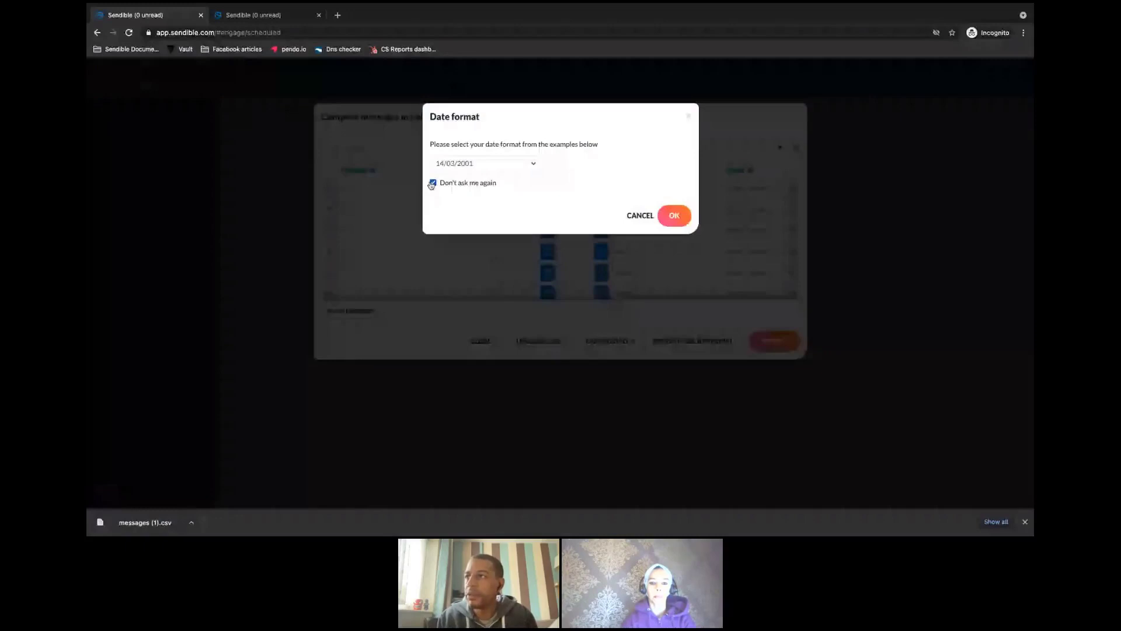
pyautogui.click(669, 217)
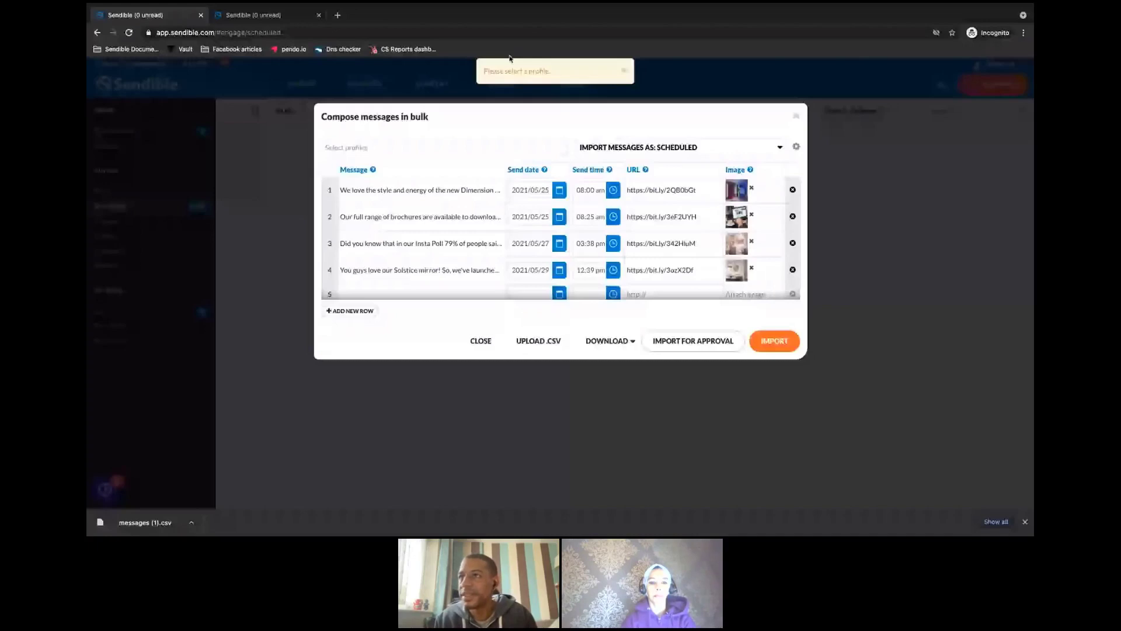
# Import the uploaded messages as scheduled posts for the Icewind Plains Facebook page, dismiss the progress notices and reload the dashboard.
pyautogui.click(769, 342)
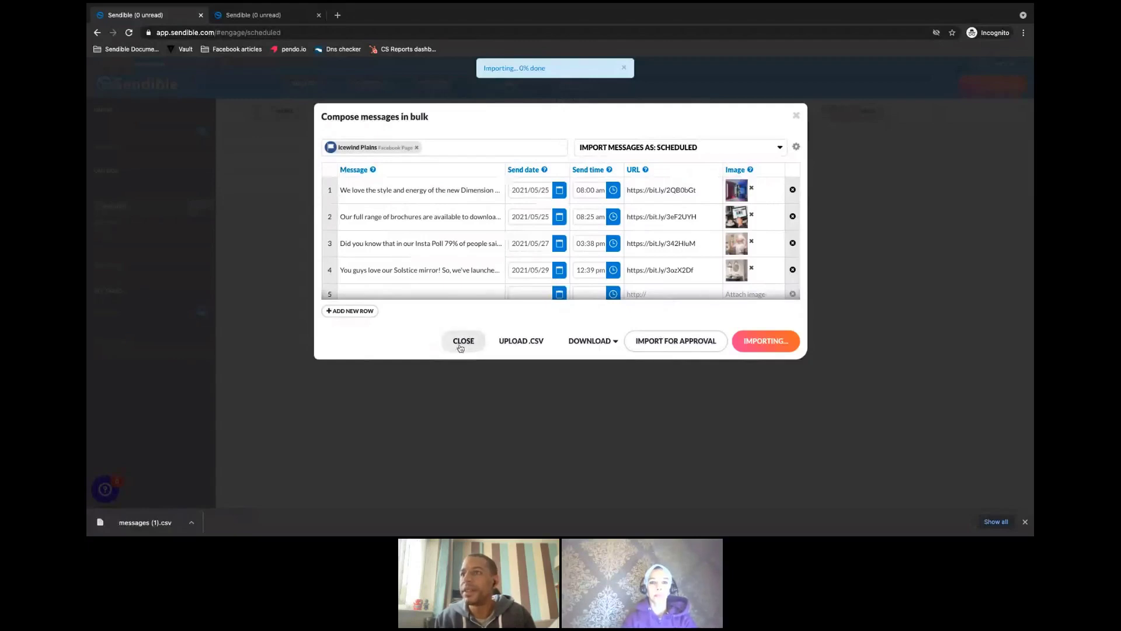
pyautogui.click(624, 69)
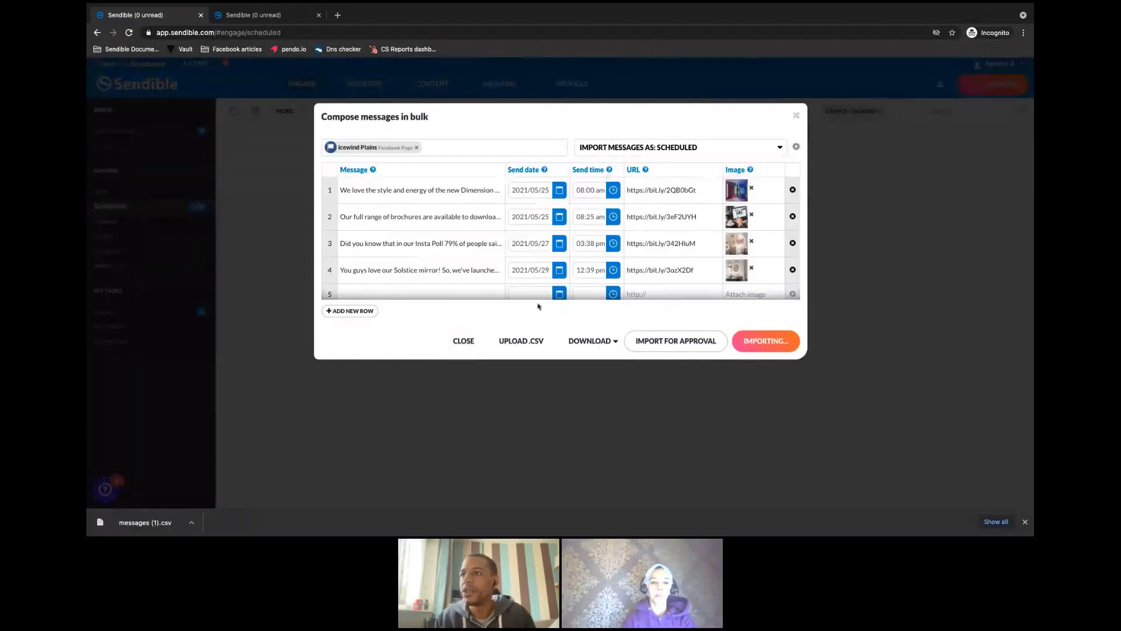
pyautogui.scroll(-1, 441, 213)
pyautogui.scroll(1, 441, 213)
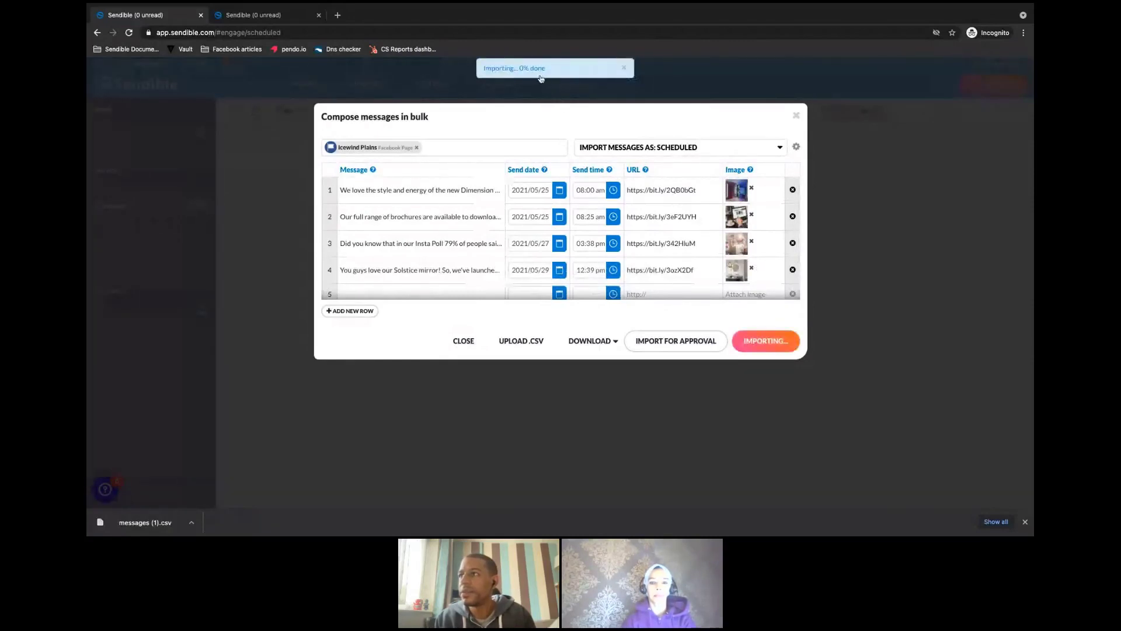
pyautogui.click(624, 68)
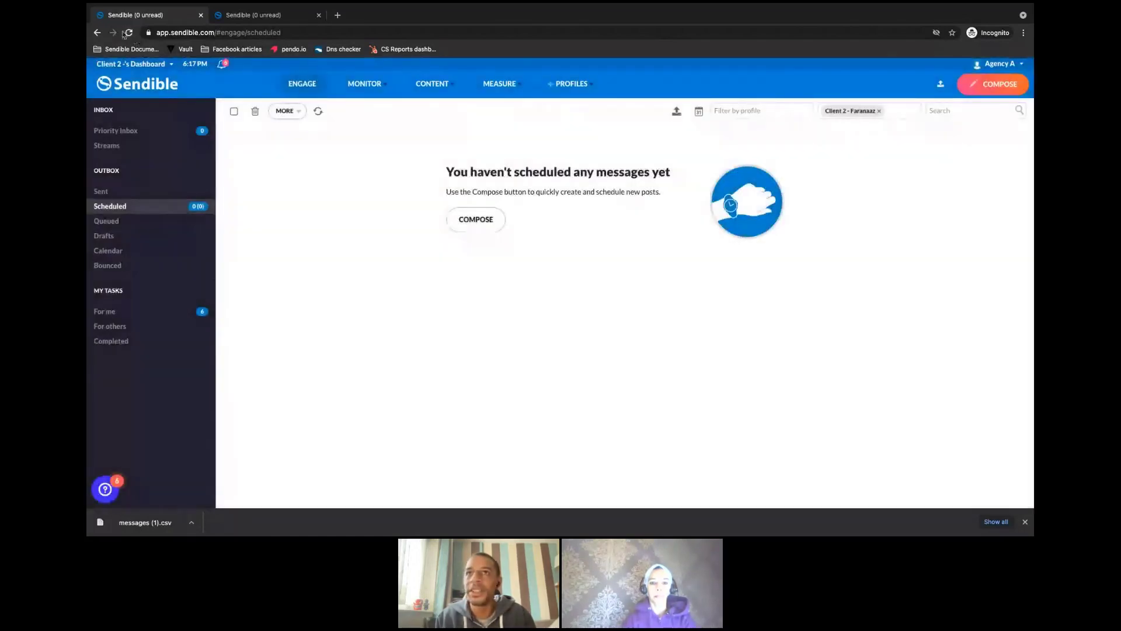
pyautogui.click(129, 33)
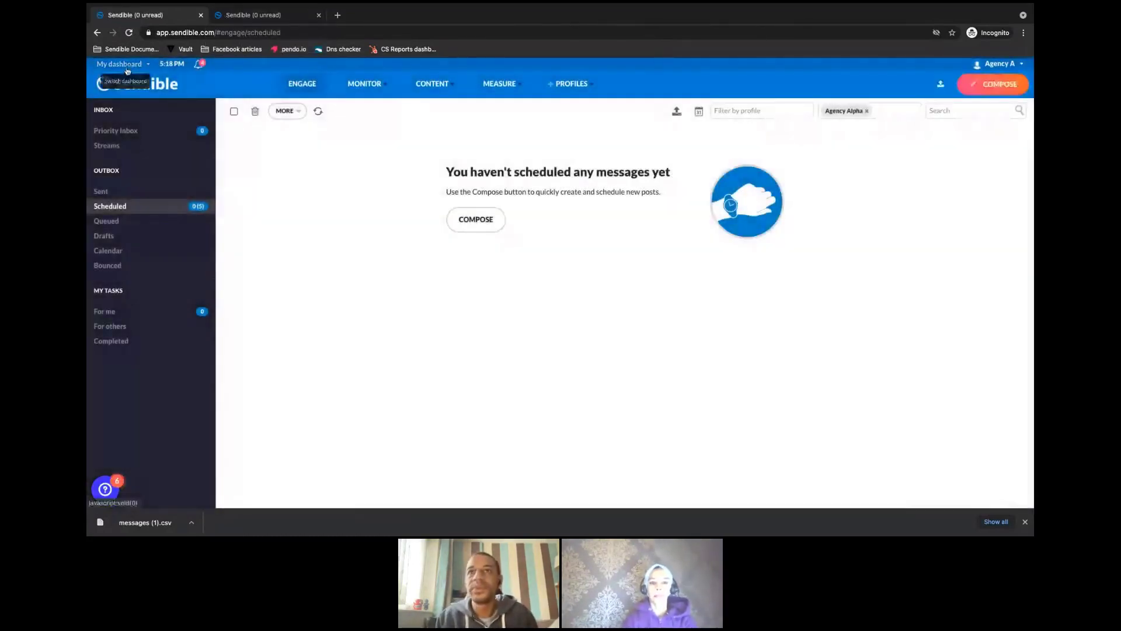
# Switch to Client 2's dashboard and start composing messages in bulk for the Icewind Plains Facebook page.
pyautogui.click(127, 65)
pyautogui.click(132, 165)
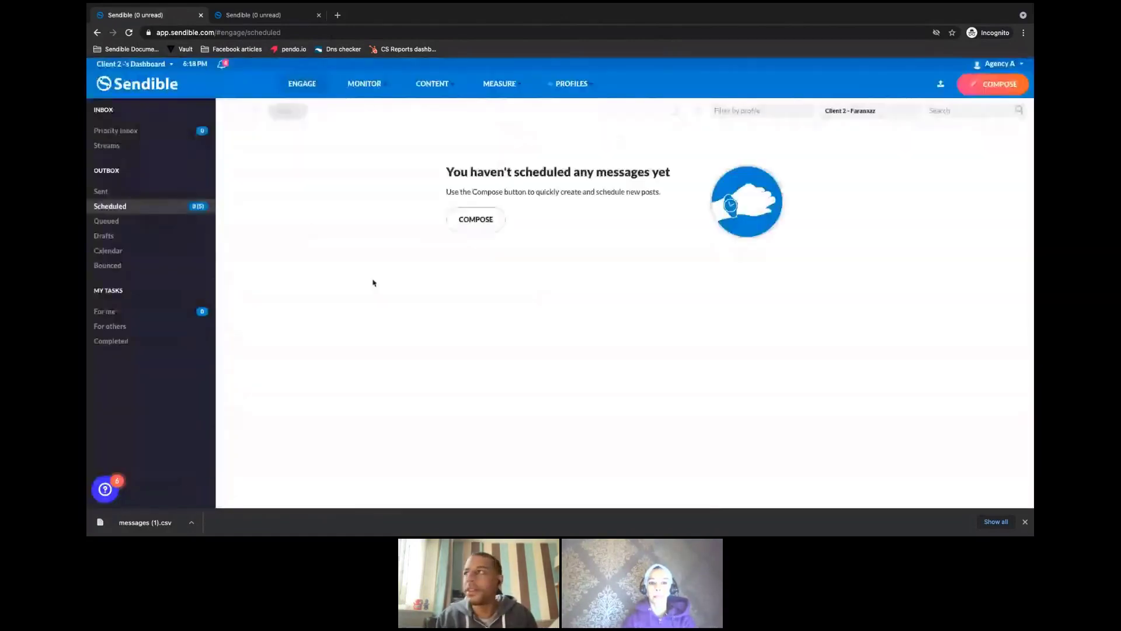
pyautogui.click(941, 84)
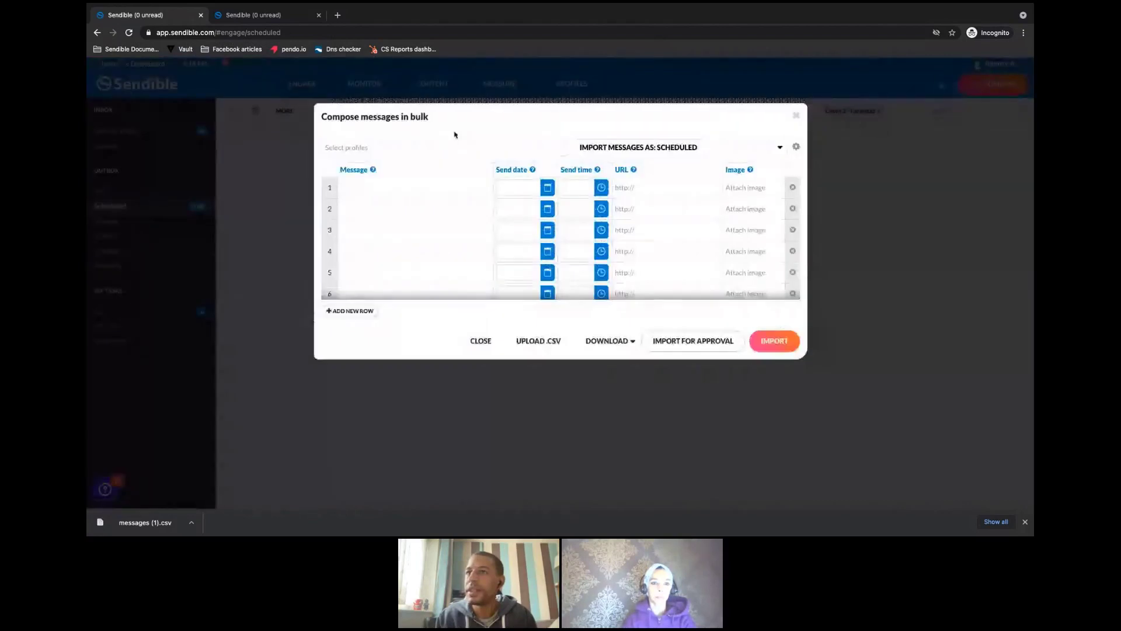
pyautogui.click(436, 151)
pyautogui.click(393, 167)
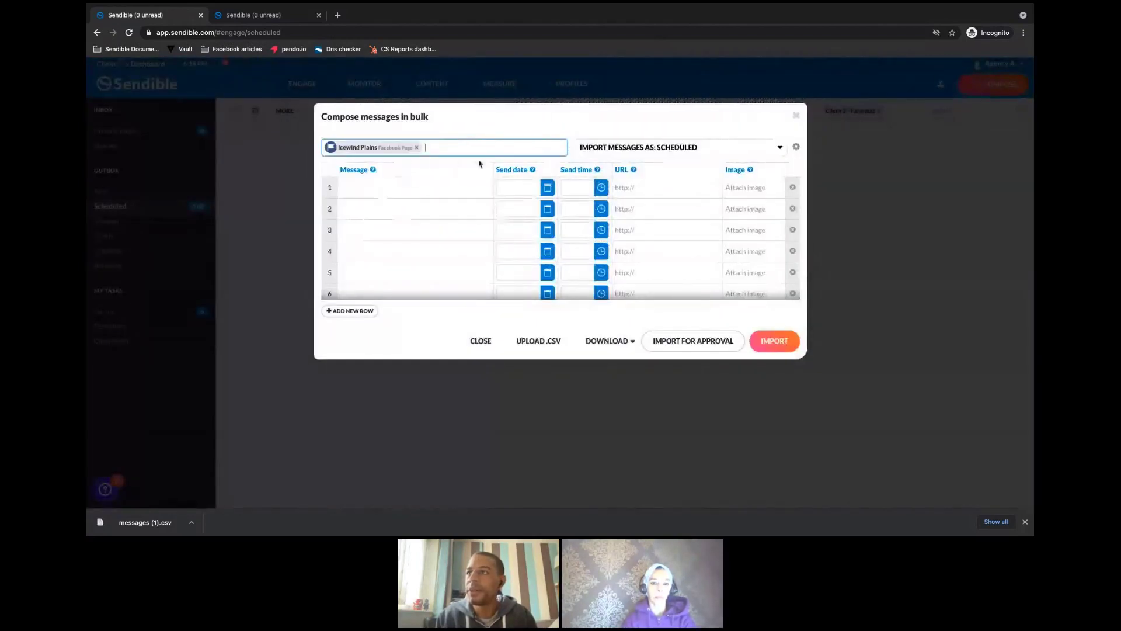
# Upload messages (1).csv into the bulk composer, import its messages as scheduled posts and close the composer.
pyautogui.click(538, 343)
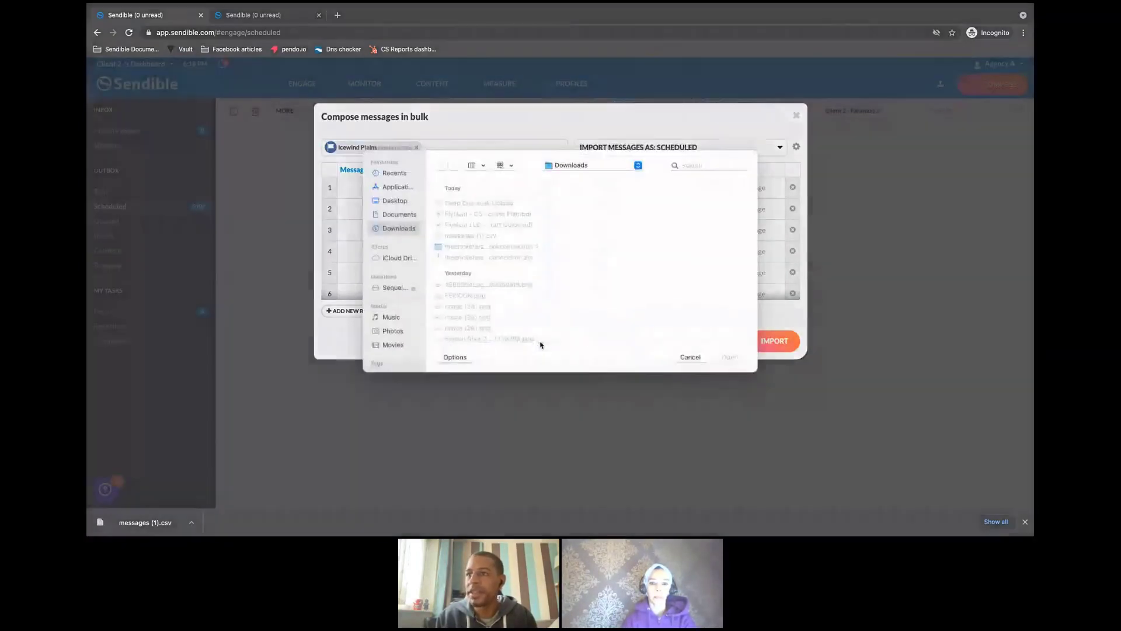
pyautogui.click(476, 244)
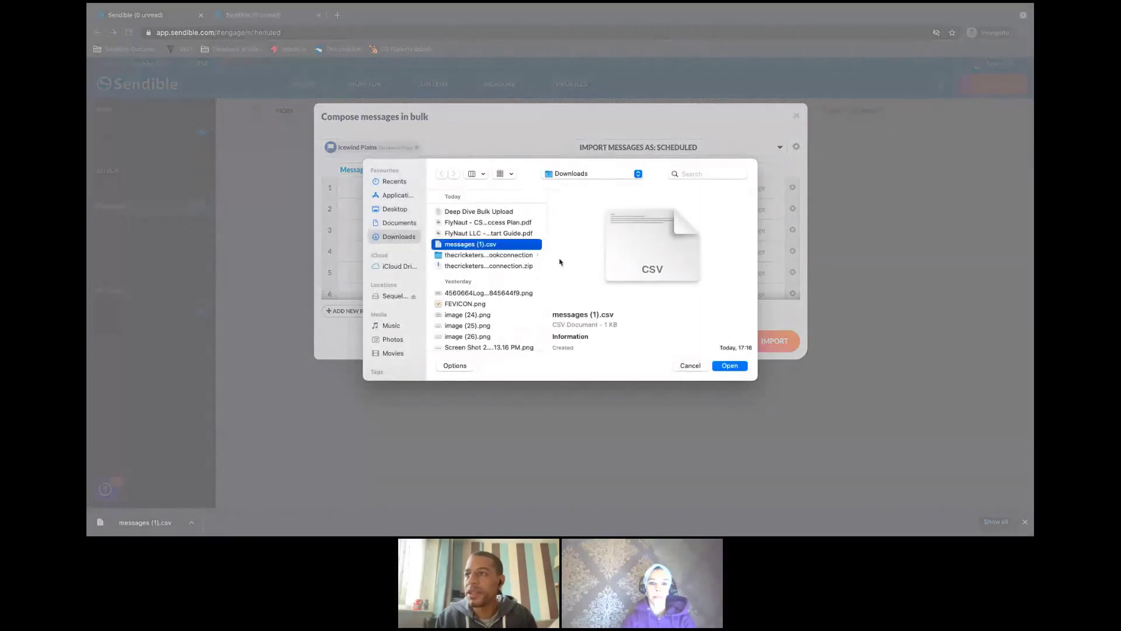
pyautogui.click(729, 367)
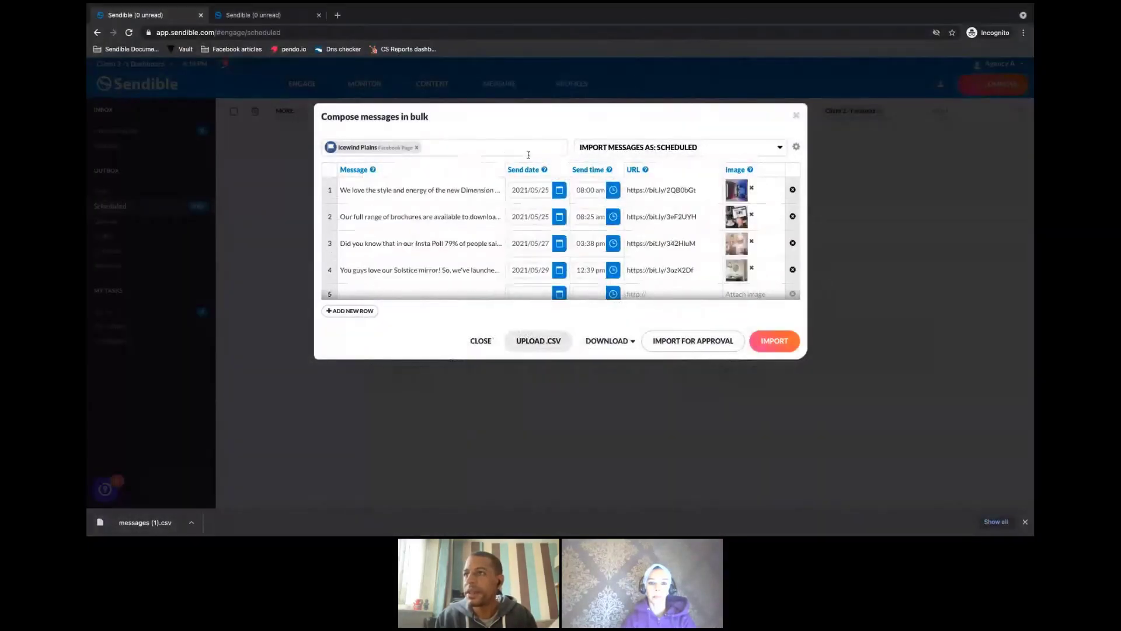
pyautogui.click(776, 344)
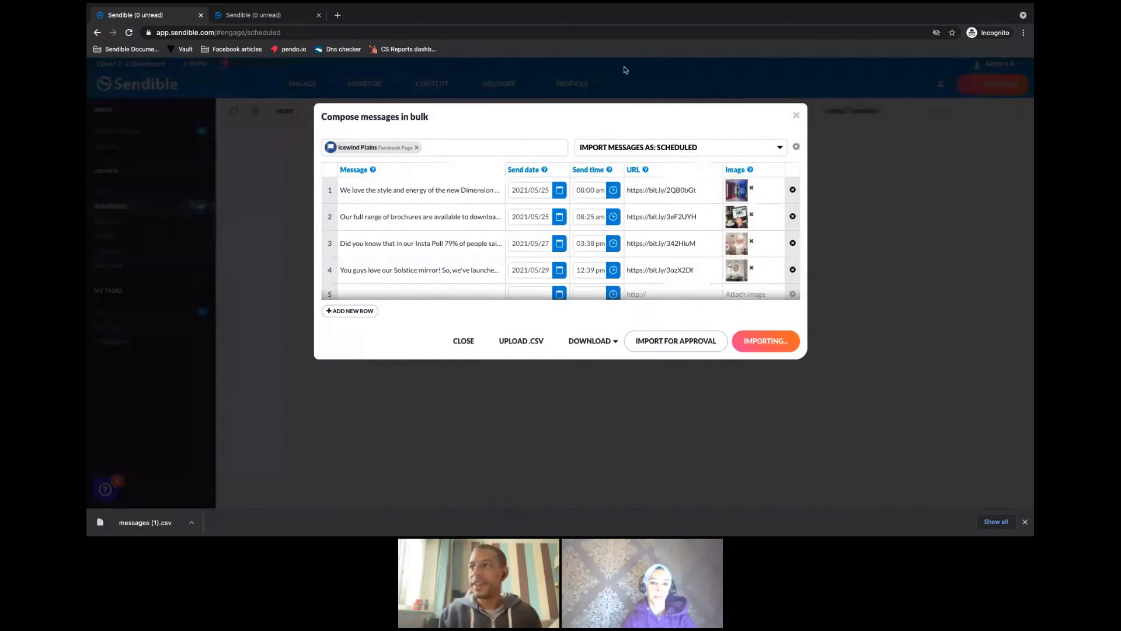
pyautogui.click(796, 116)
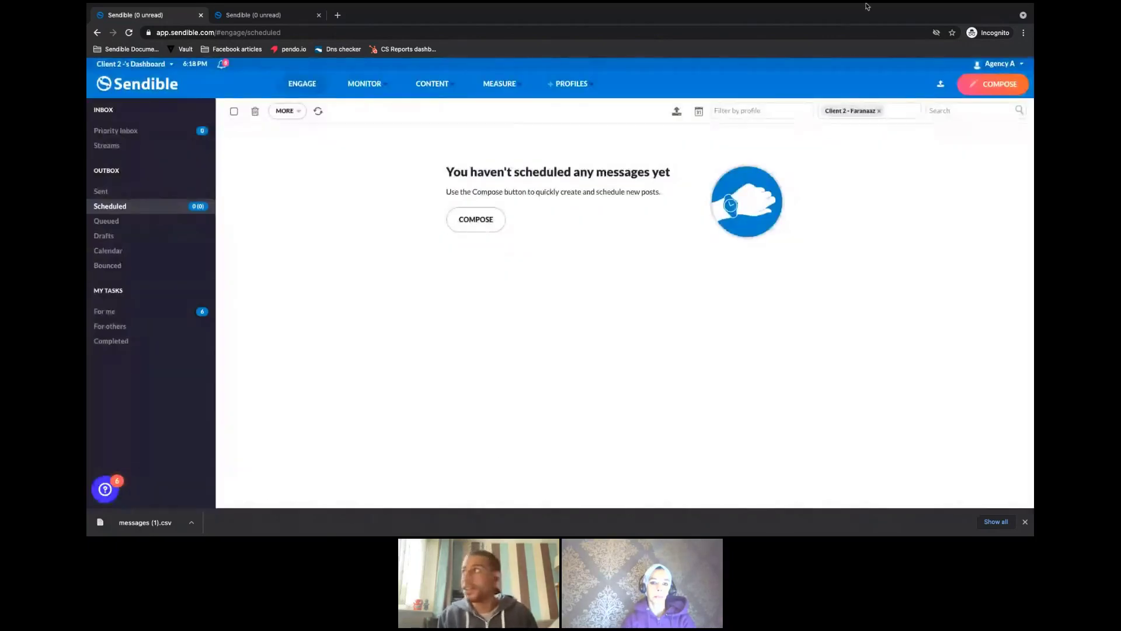
# Open the list of managed users and show that it is also reachable from the dashboard switcher.
pyautogui.moveTo(867, 6)
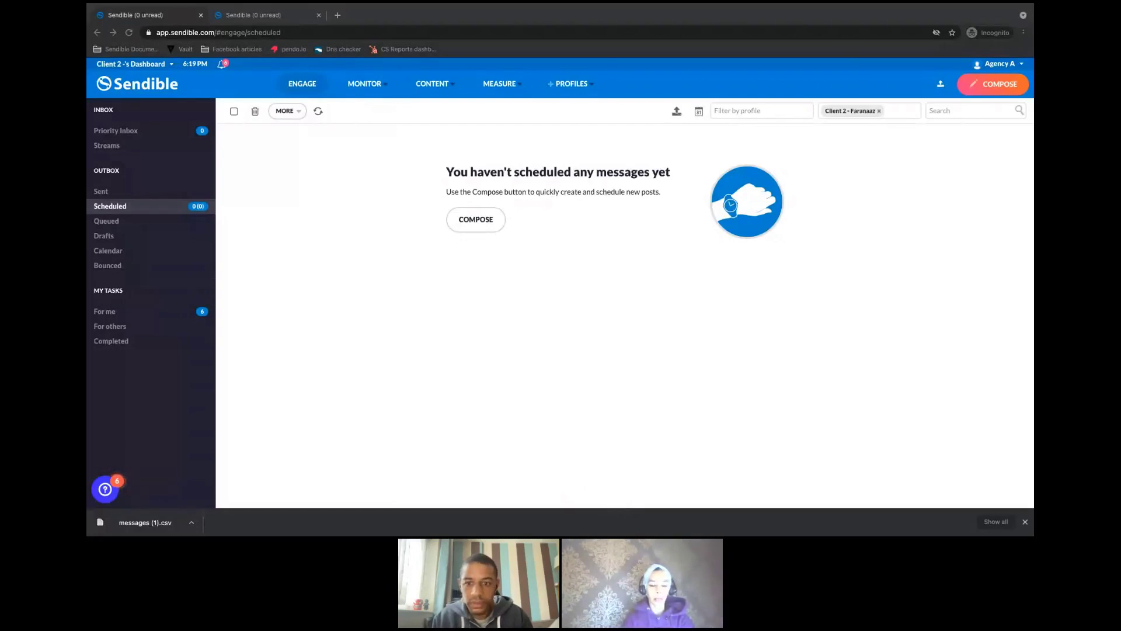
pyautogui.click(934, 221)
pyautogui.click(997, 64)
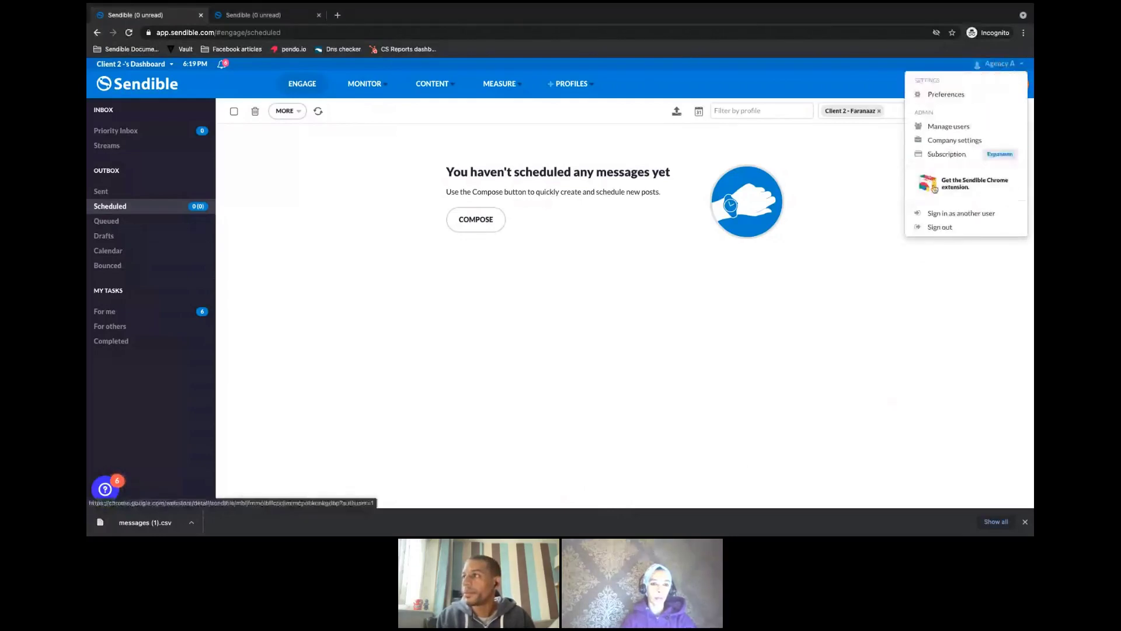
pyautogui.click(935, 126)
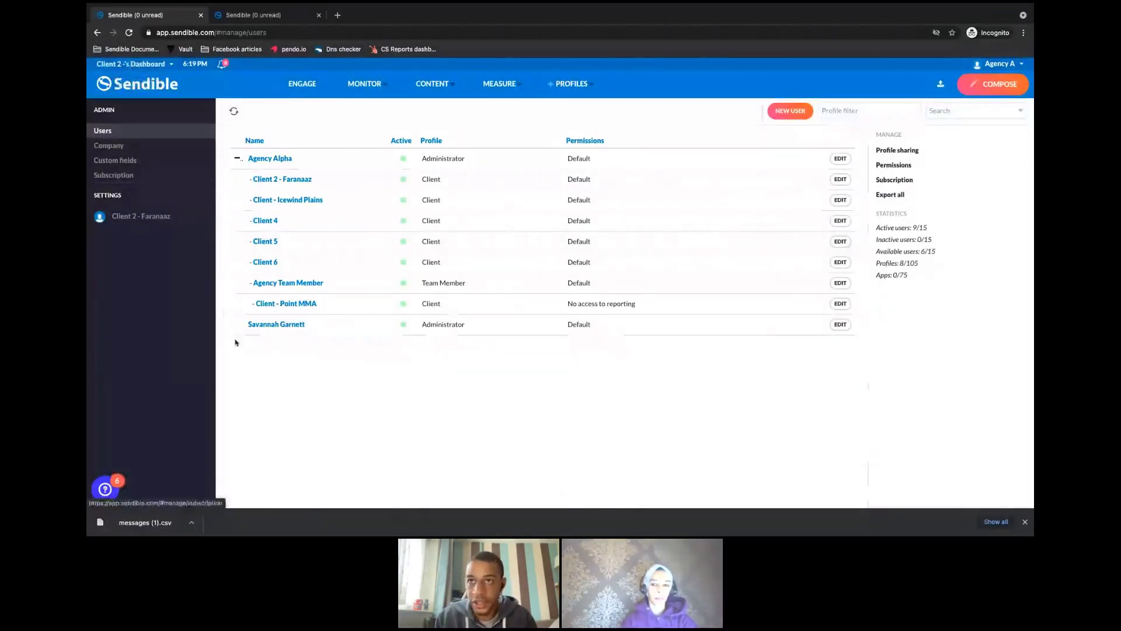
pyautogui.click(134, 64)
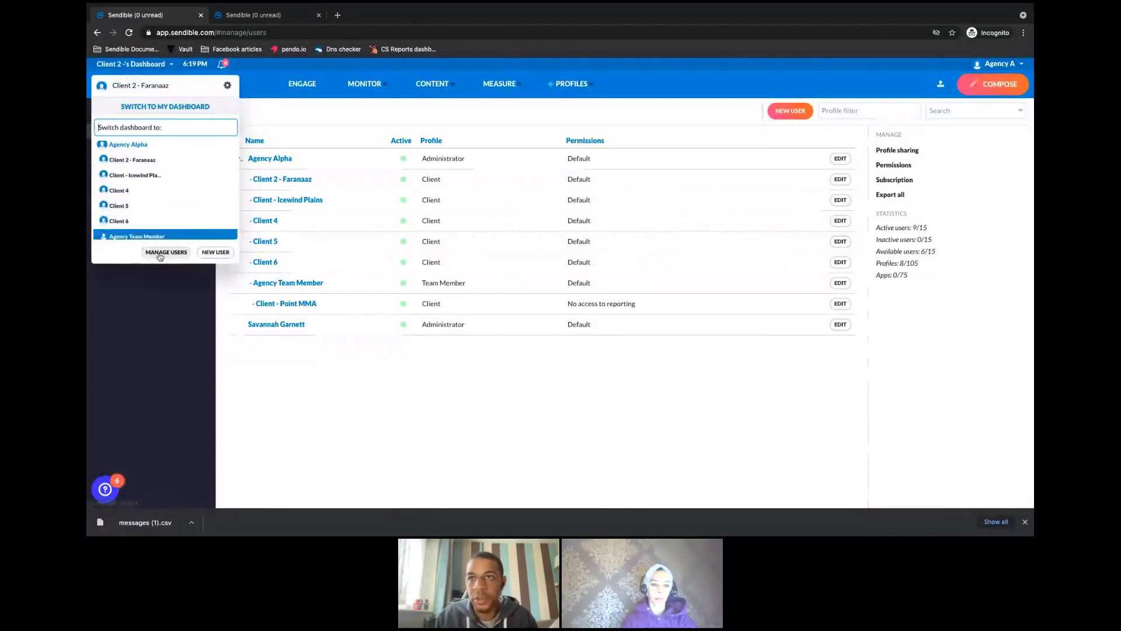
pyautogui.click(159, 253)
pyautogui.click(998, 64)
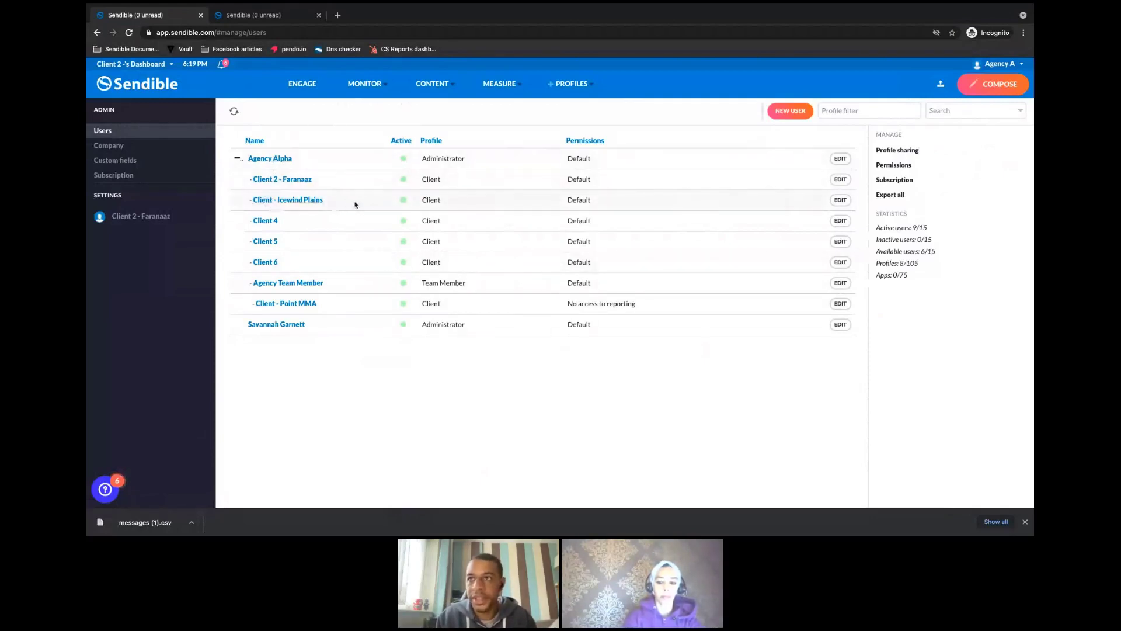
# Turn on approval before publishing for Client 4, look through the possible approvers and close the user's settings without saving.
pyautogui.click(265, 221)
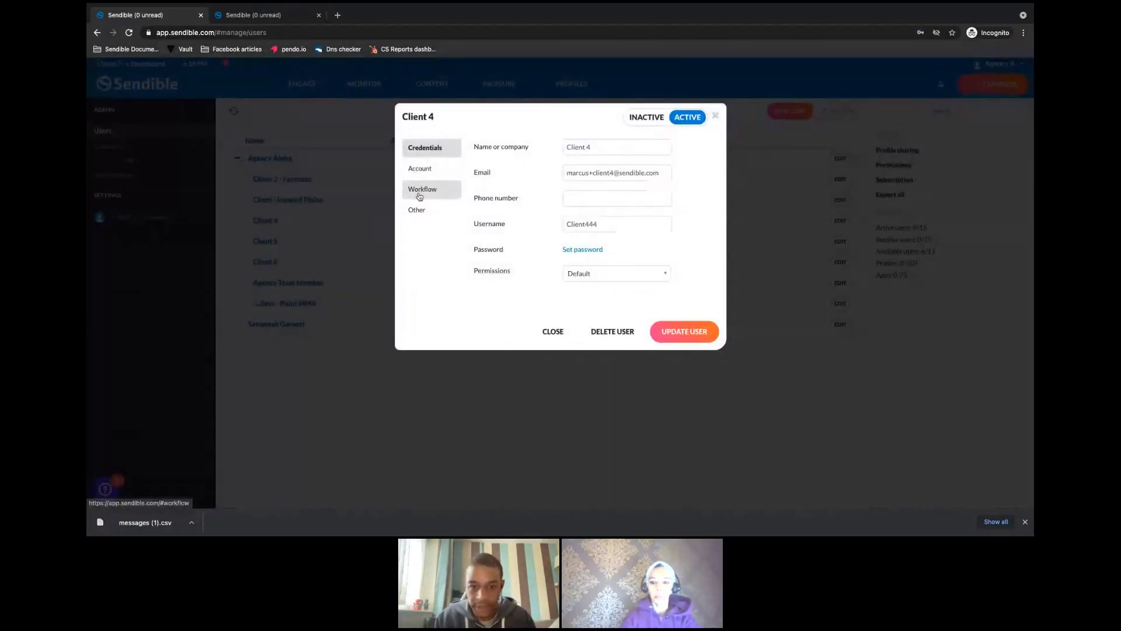
pyautogui.click(419, 196)
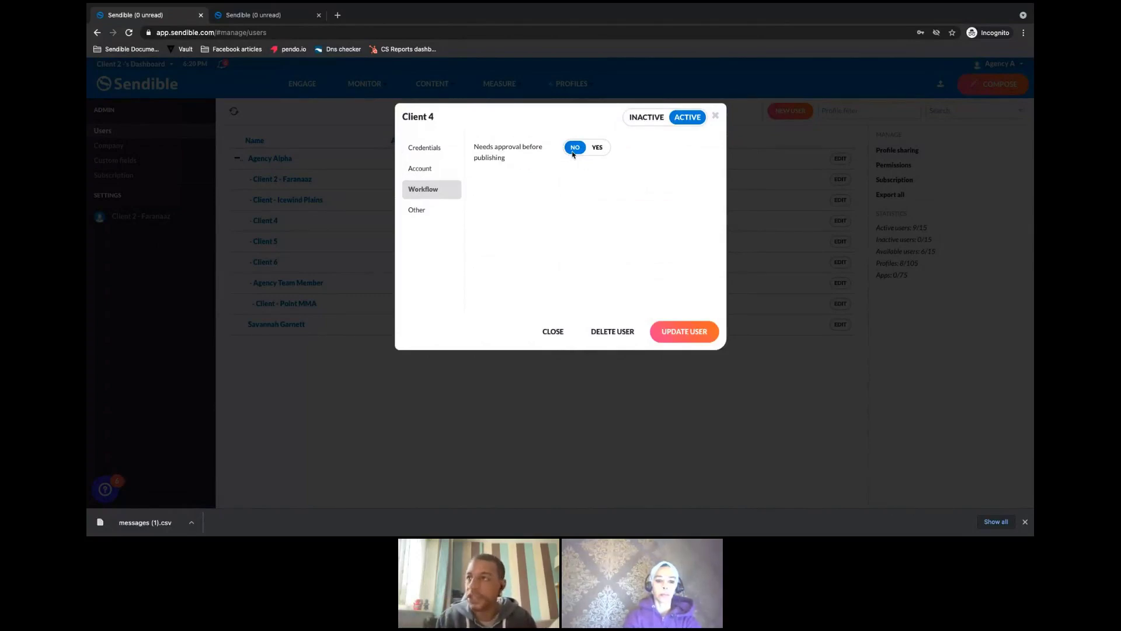
pyautogui.click(596, 148)
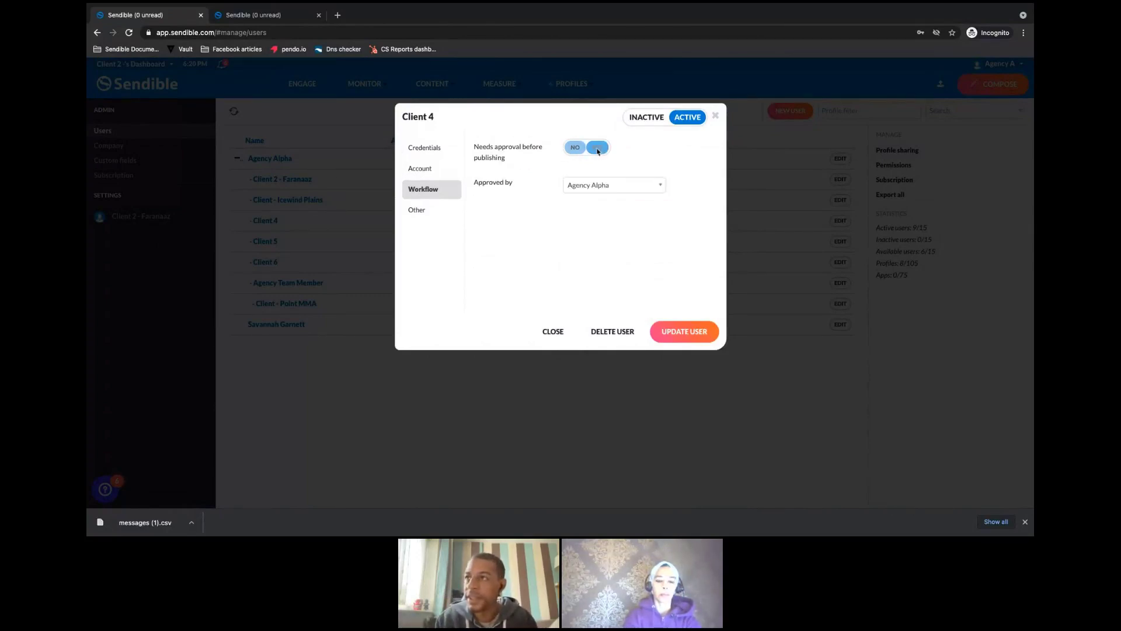
pyautogui.click(639, 189)
pyautogui.scroll(-2, 613, 275)
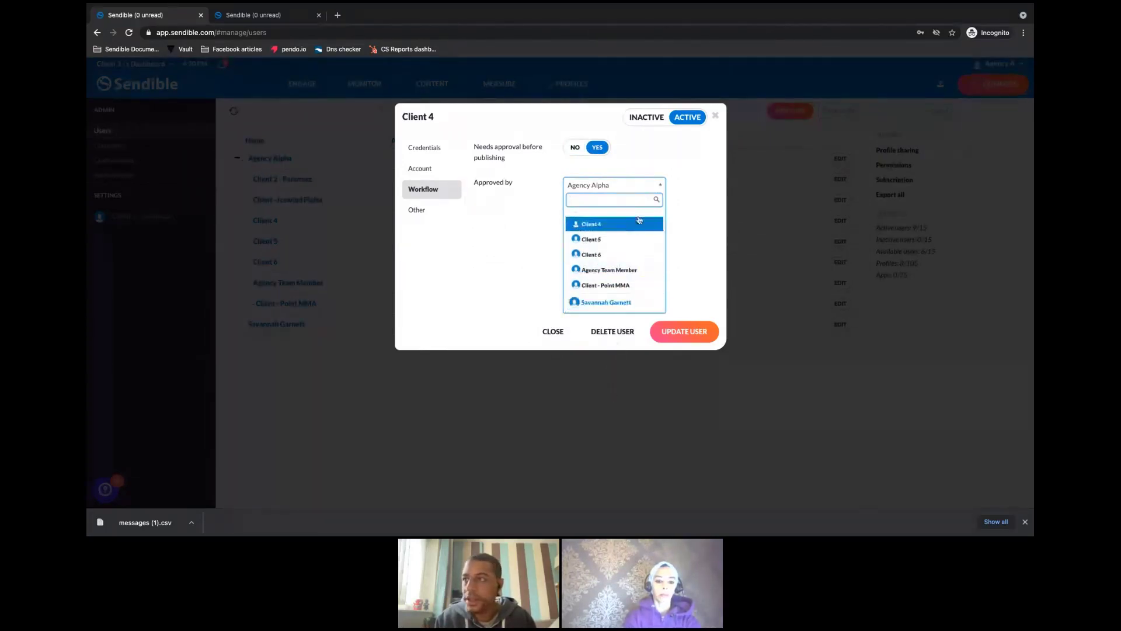
pyautogui.click(688, 244)
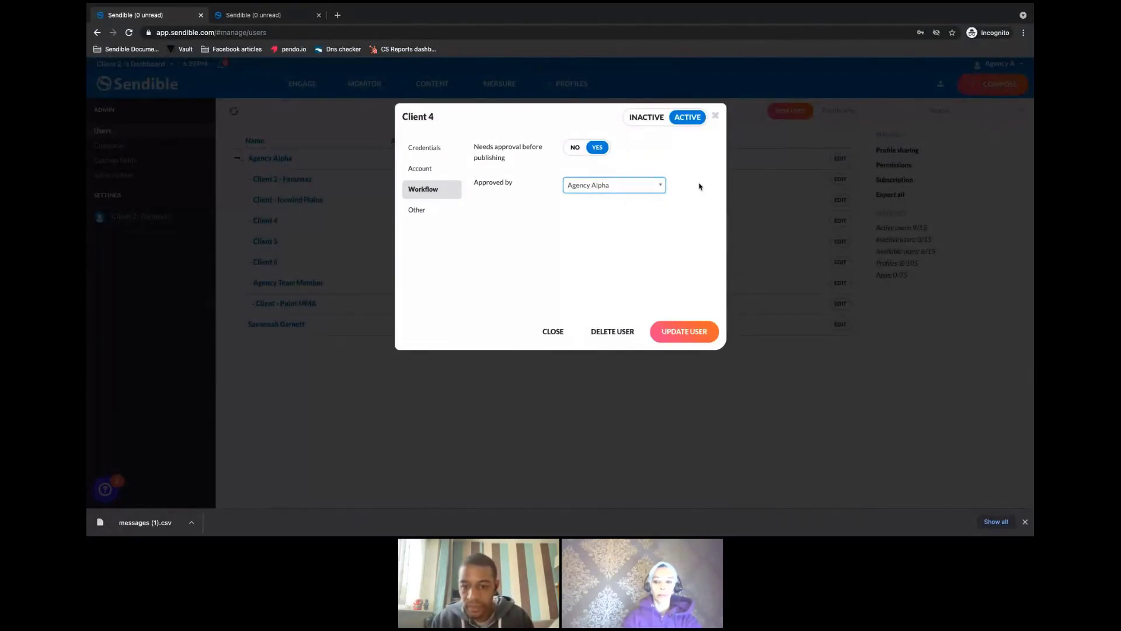
pyautogui.click(714, 118)
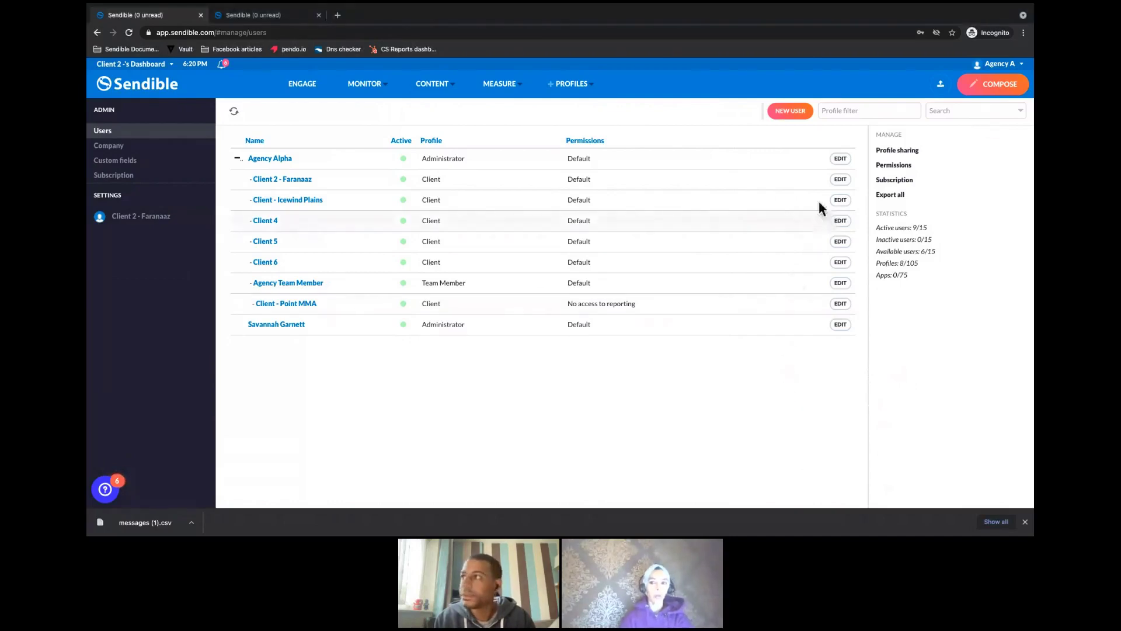
# Download the bulk message template as a CSV file from the bulk composer.
pyautogui.click(941, 85)
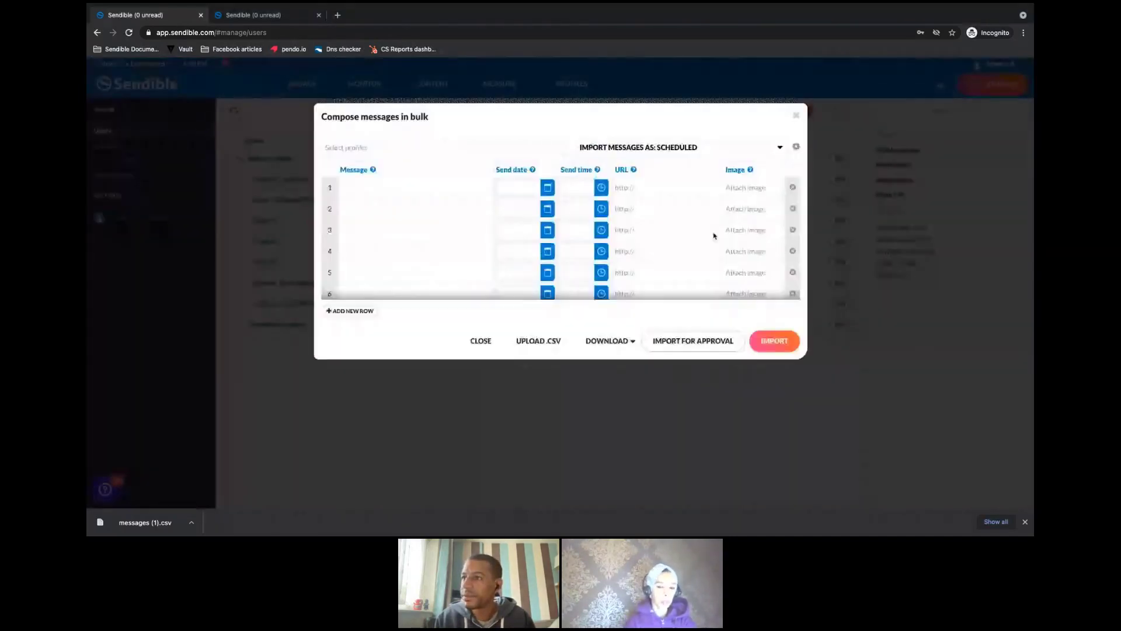
pyautogui.click(626, 342)
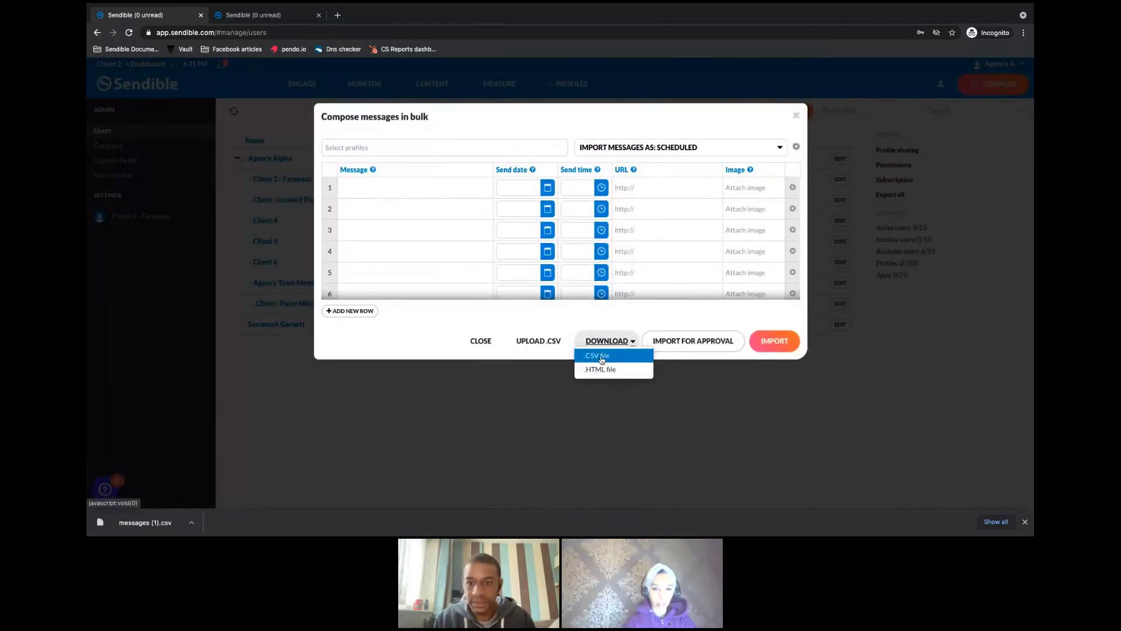
pyautogui.click(600, 356)
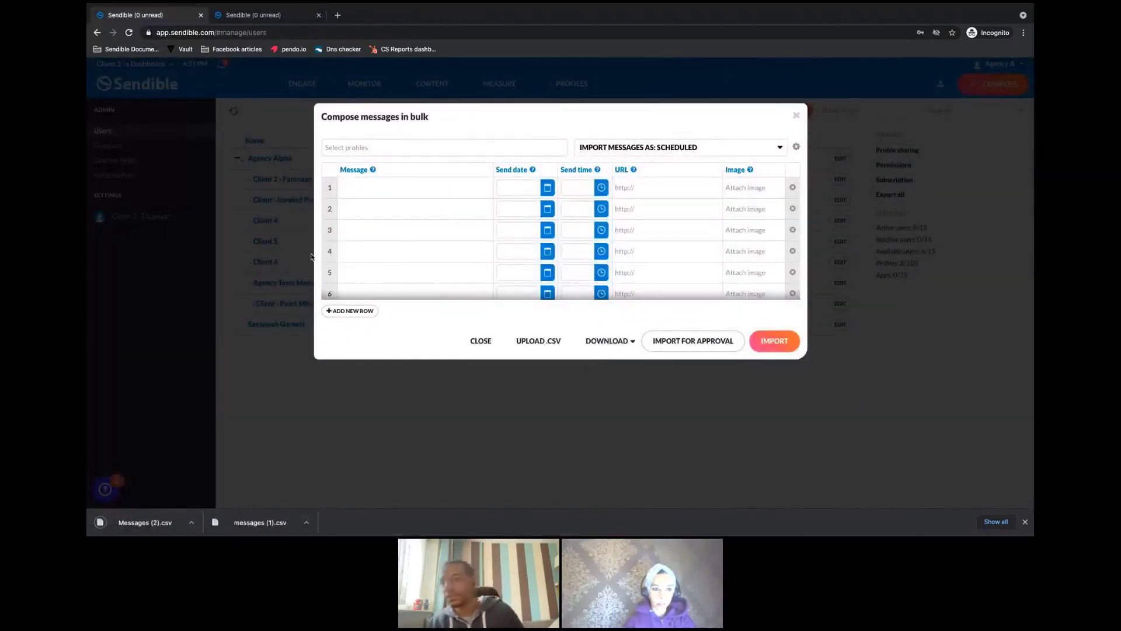
# Open Messages (2).csv in Numbers, examine the template's columns and sample row, and return to the bulk composer in the browser.
pyautogui.click(167, 528)
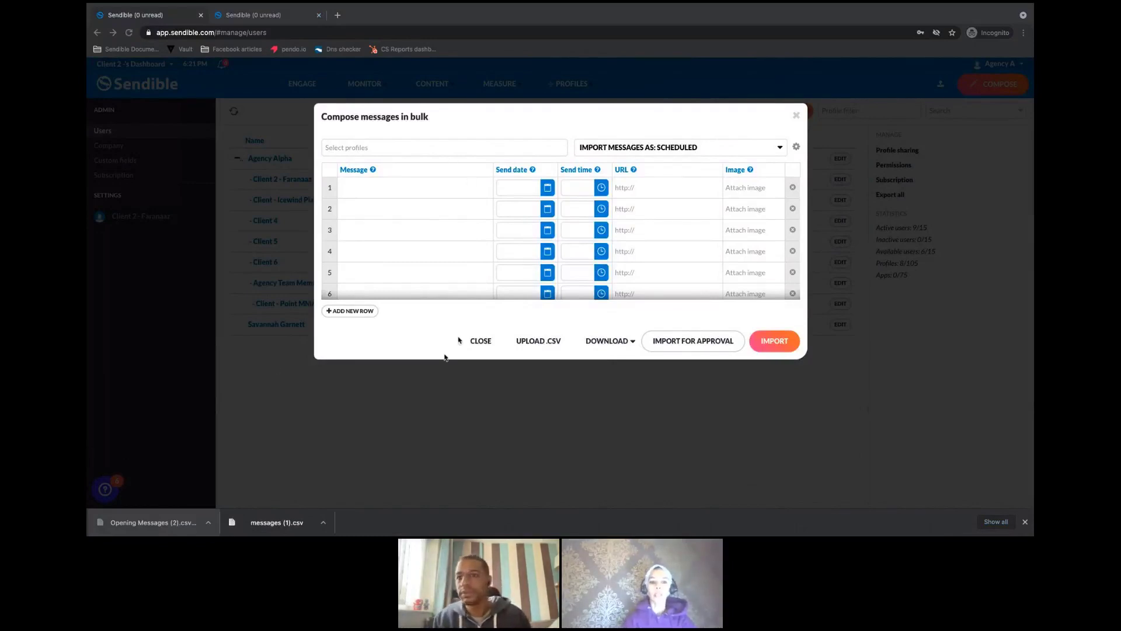
pyautogui.hotkey('ctrl', 'Up')
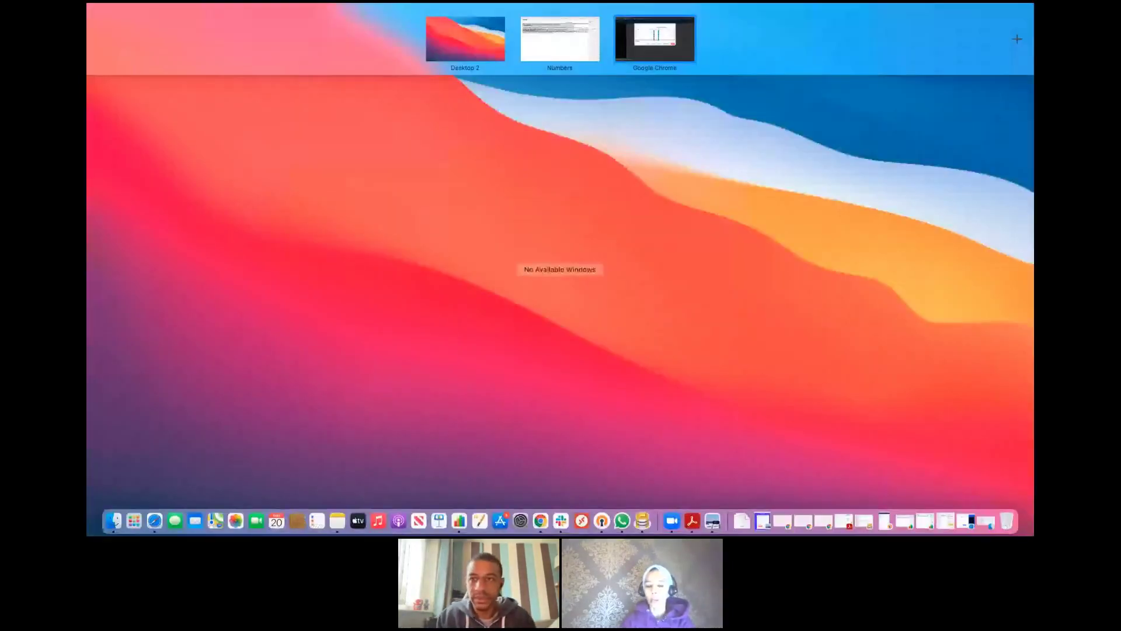
pyautogui.moveTo(559, 38); pyautogui.dragTo(505, 32)
pyautogui.click(505, 31)
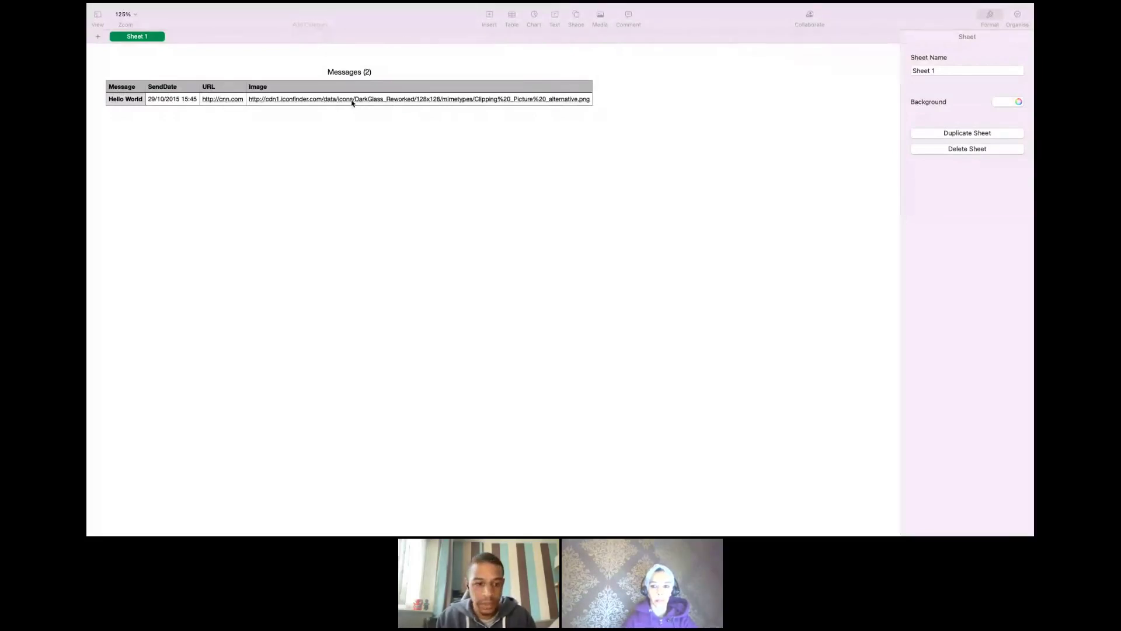
pyautogui.hotkey('ctrl', 'Right')
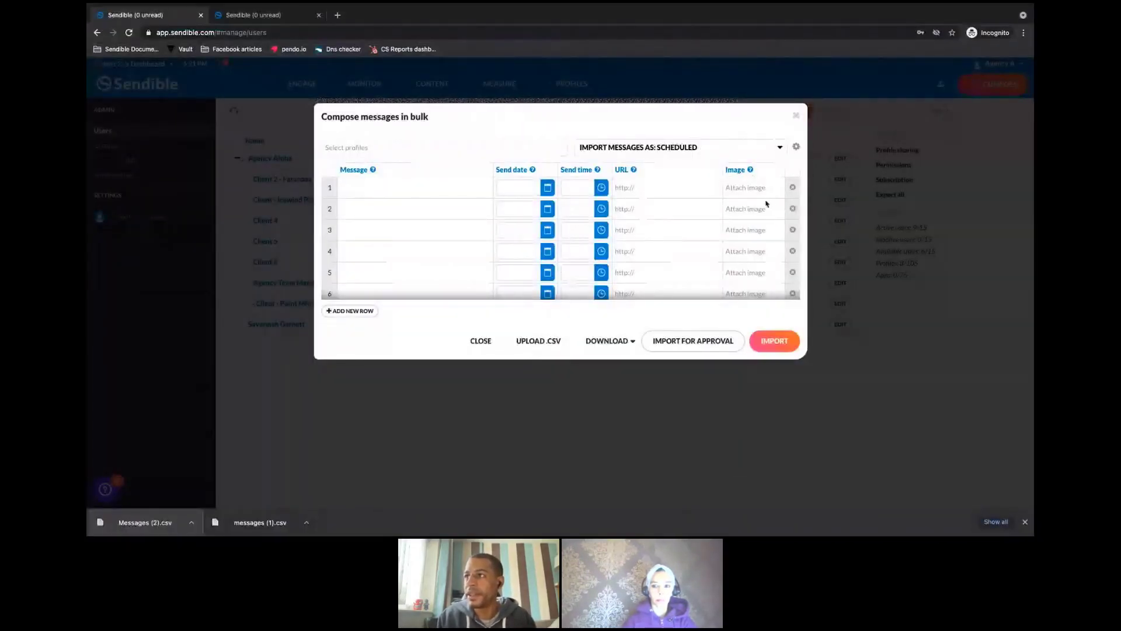
# Look at the image upload options for the first bulk message row and the download formats, and close the bulk composer.
pyautogui.click(756, 187)
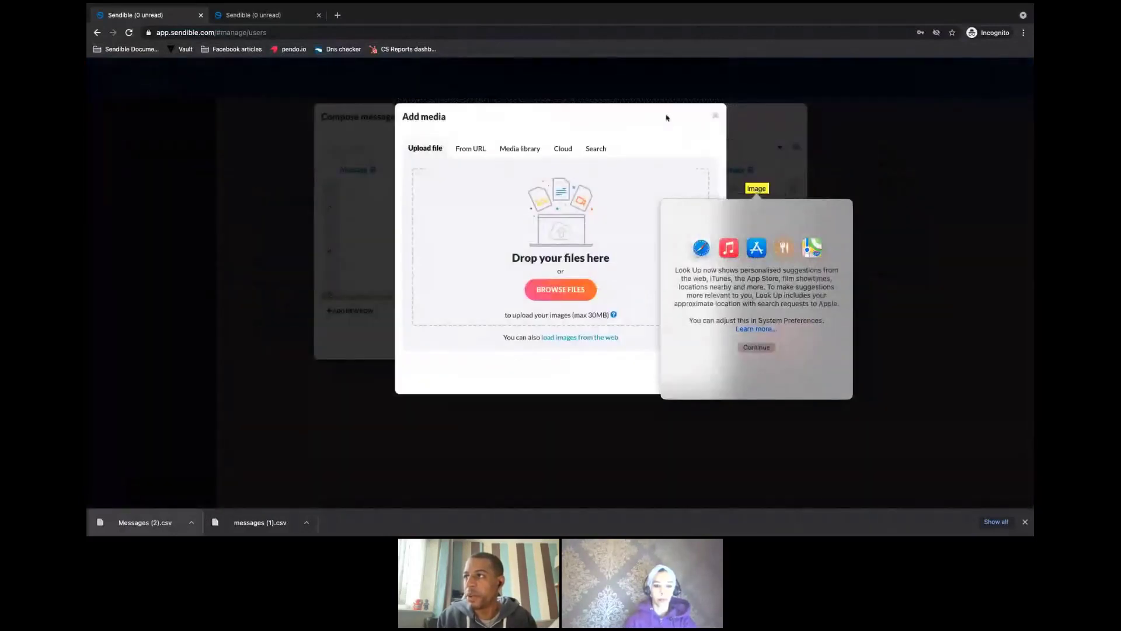
pyautogui.click(666, 115)
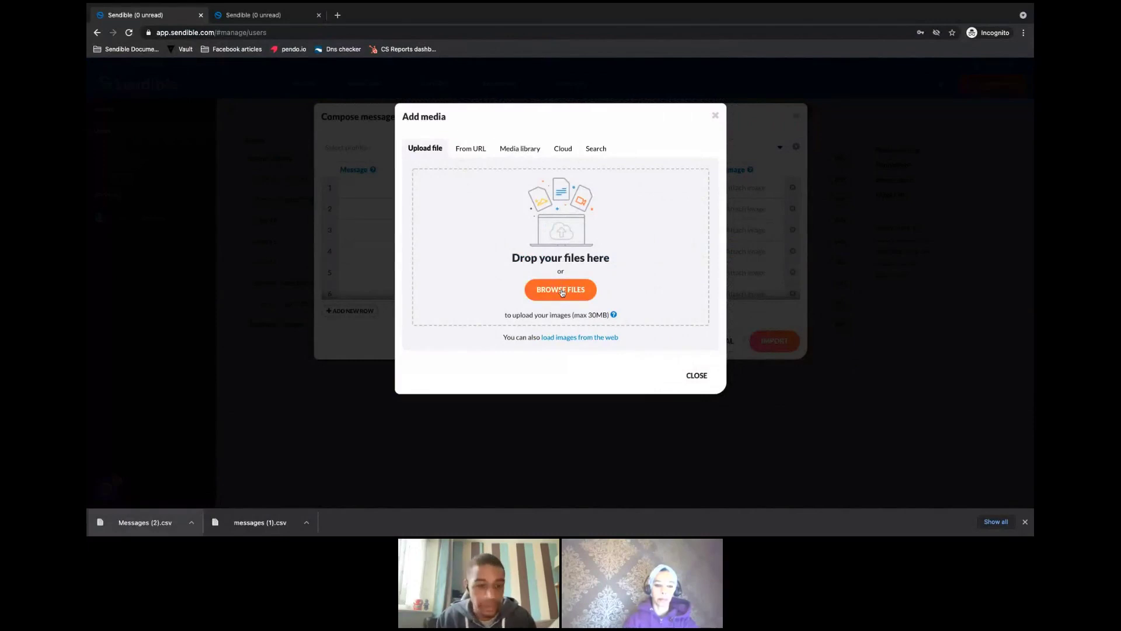
pyautogui.click(563, 292)
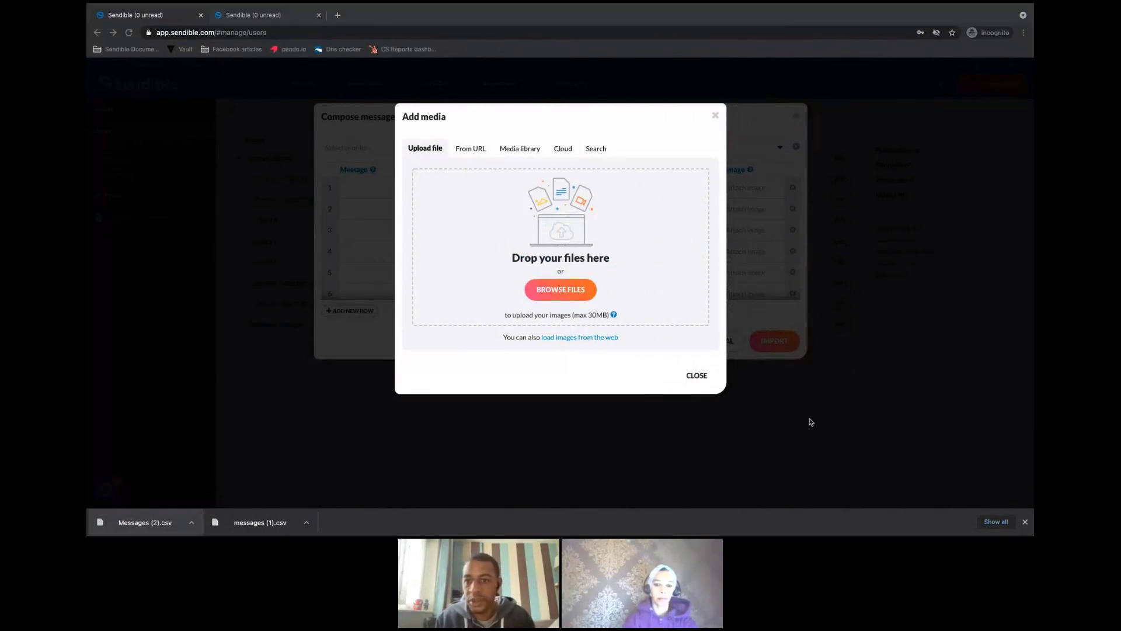
pyautogui.click(715, 116)
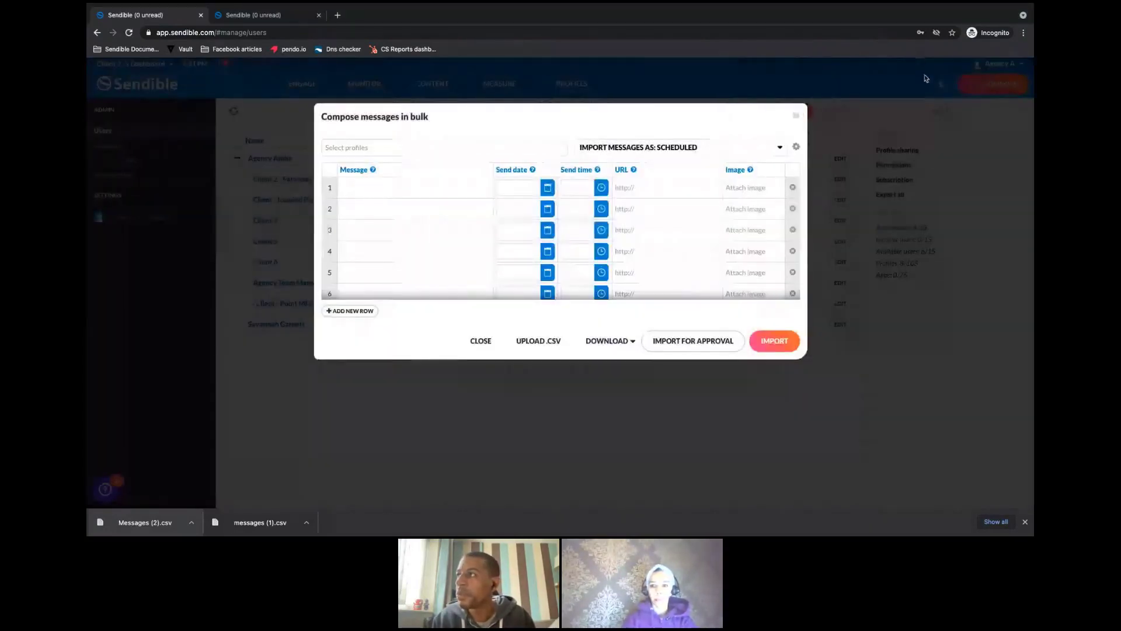
pyautogui.click(608, 341)
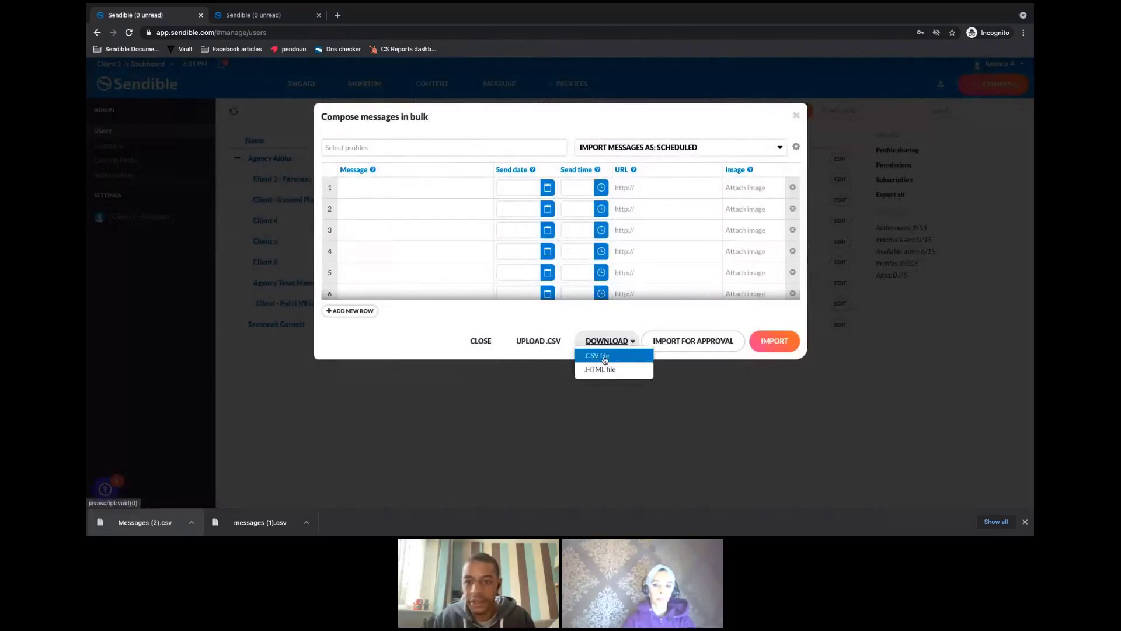
pyautogui.click(796, 116)
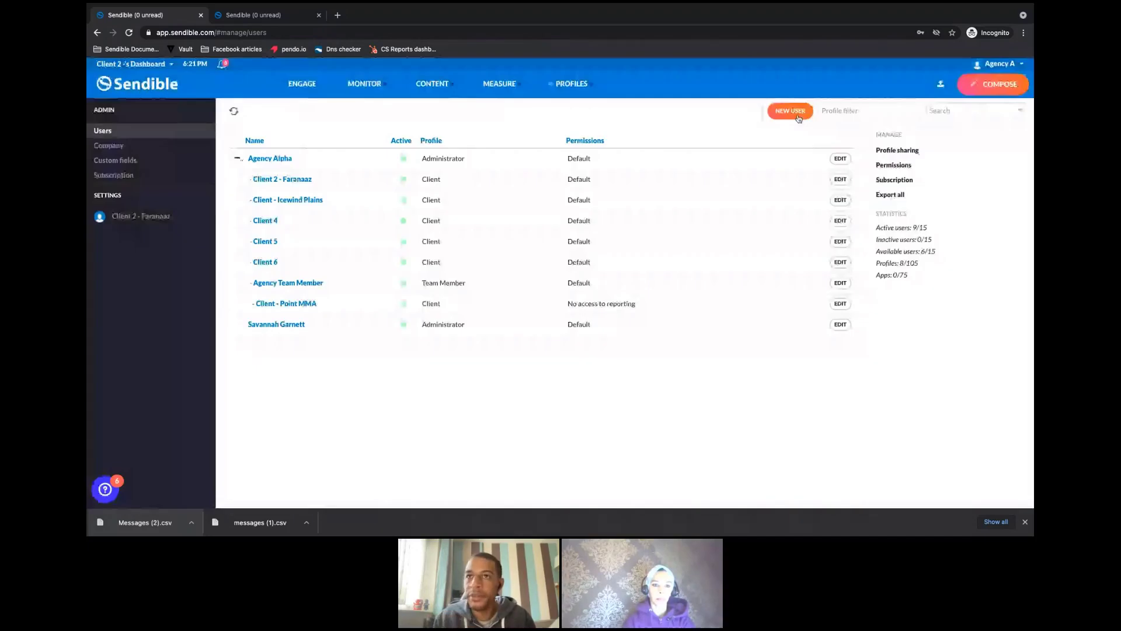
# Look at the export and bulk scheduling options for Client - Point MMA's scheduled posts and at the client's streams.
pyautogui.click(301, 84)
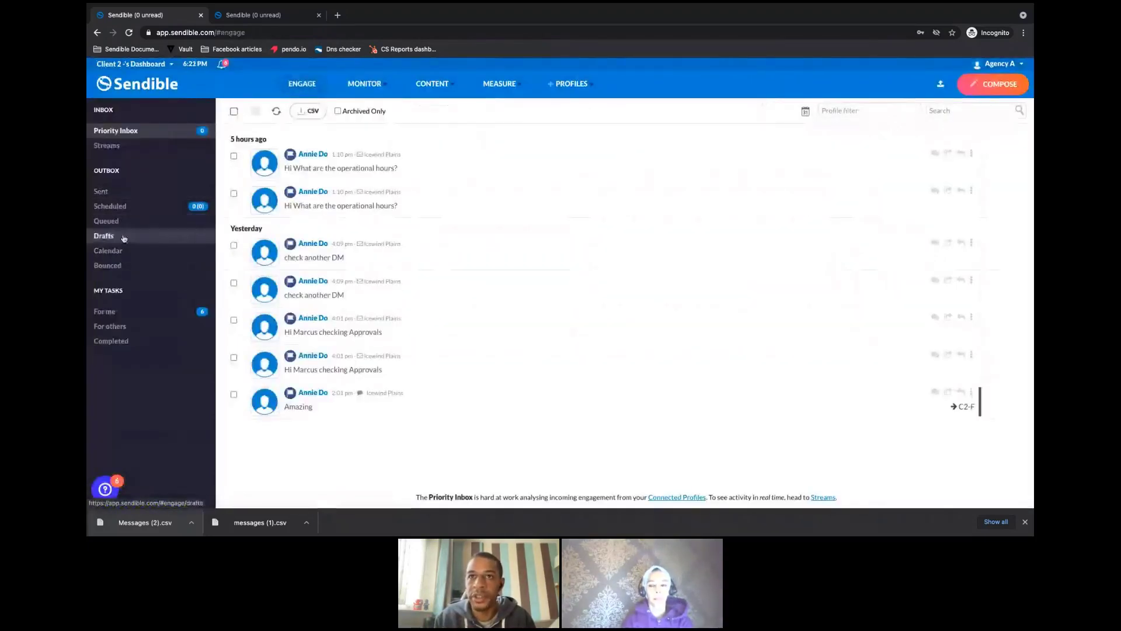
pyautogui.click(245, 21)
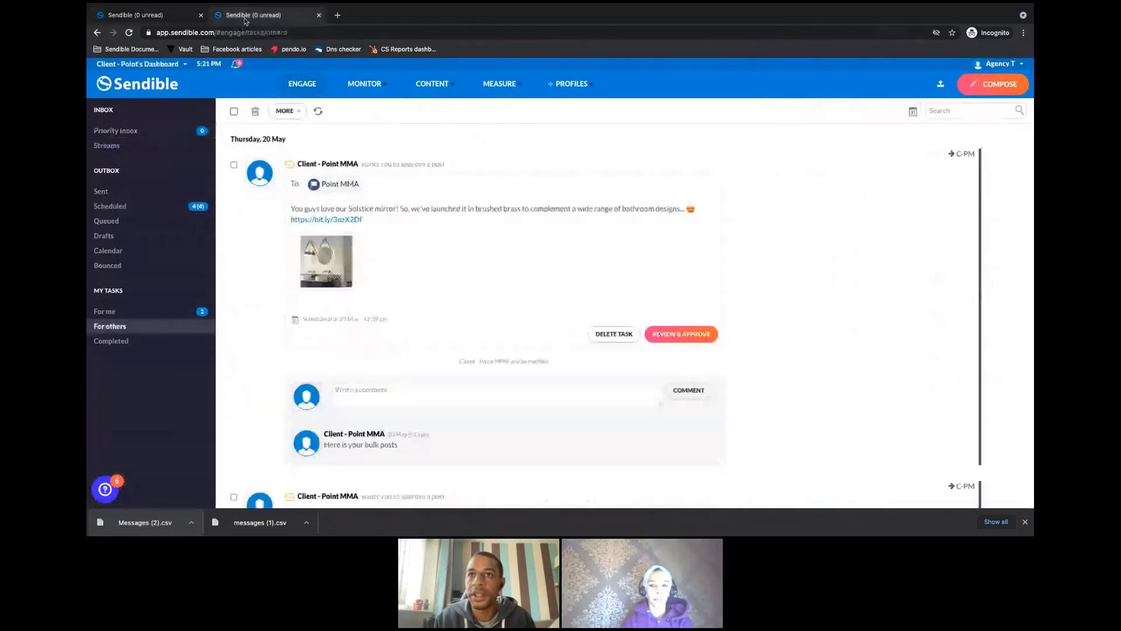
pyautogui.click(110, 206)
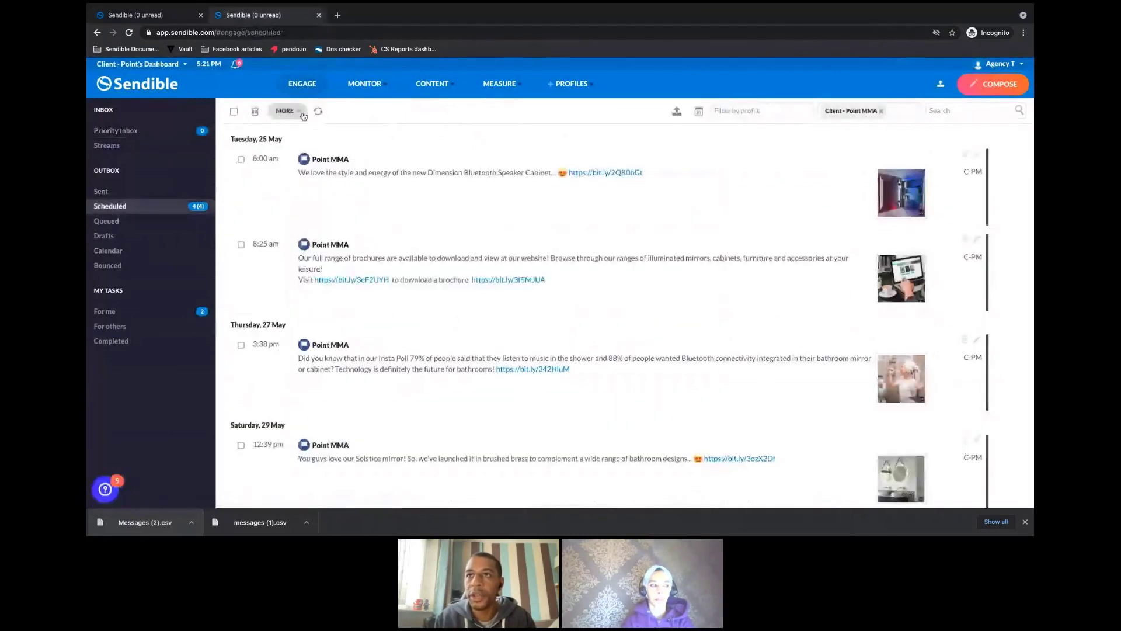
pyautogui.click(302, 114)
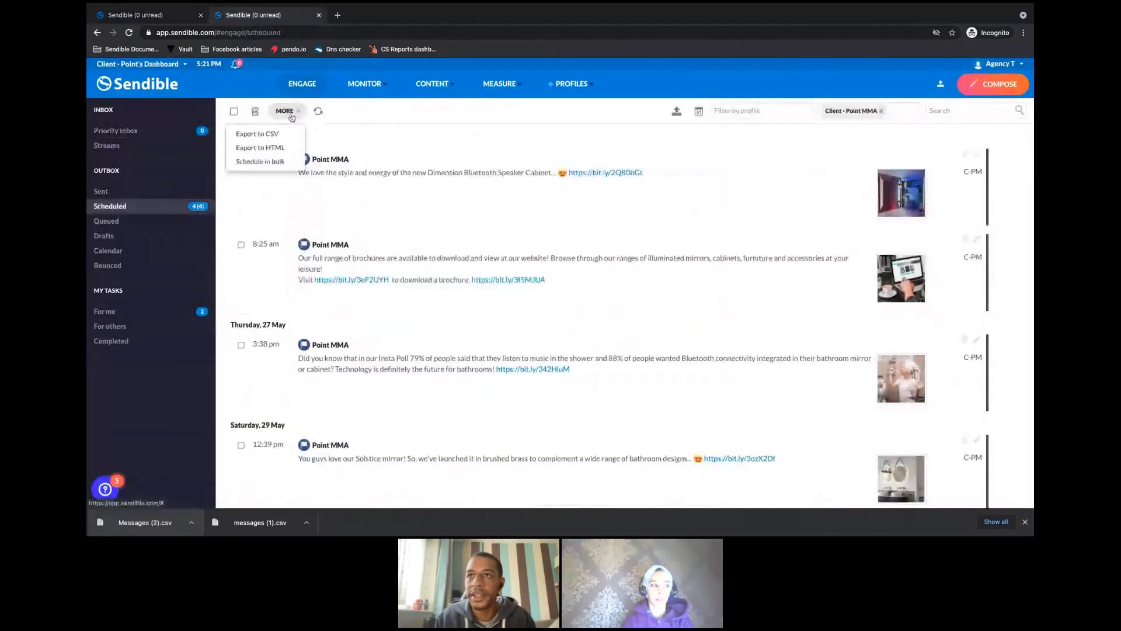
pyautogui.click(271, 140)
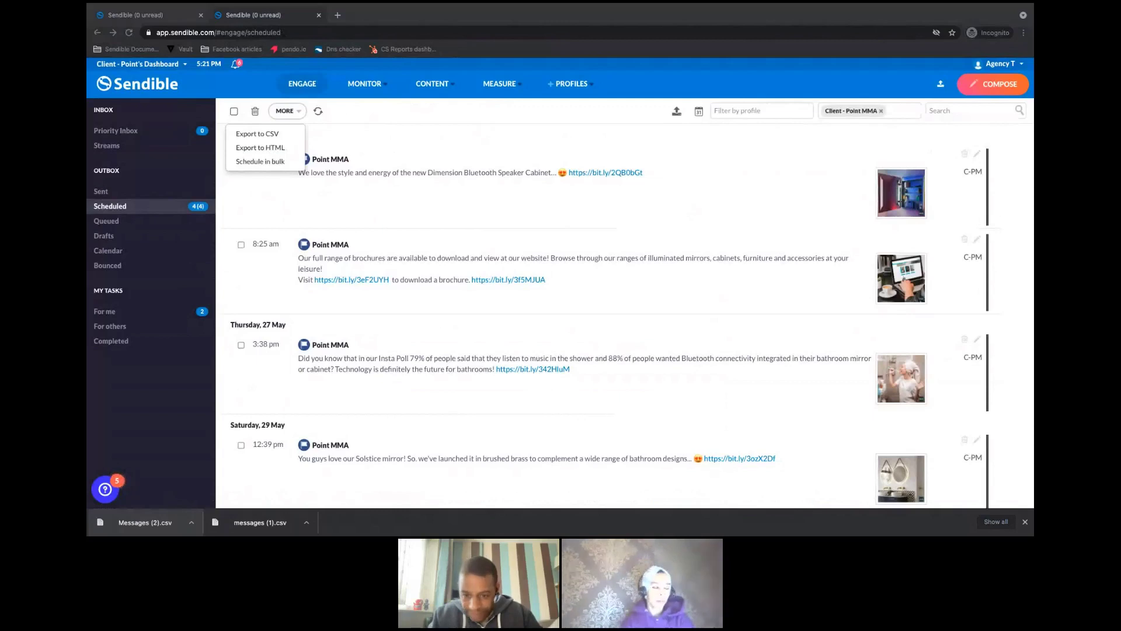
pyautogui.click(710, 209)
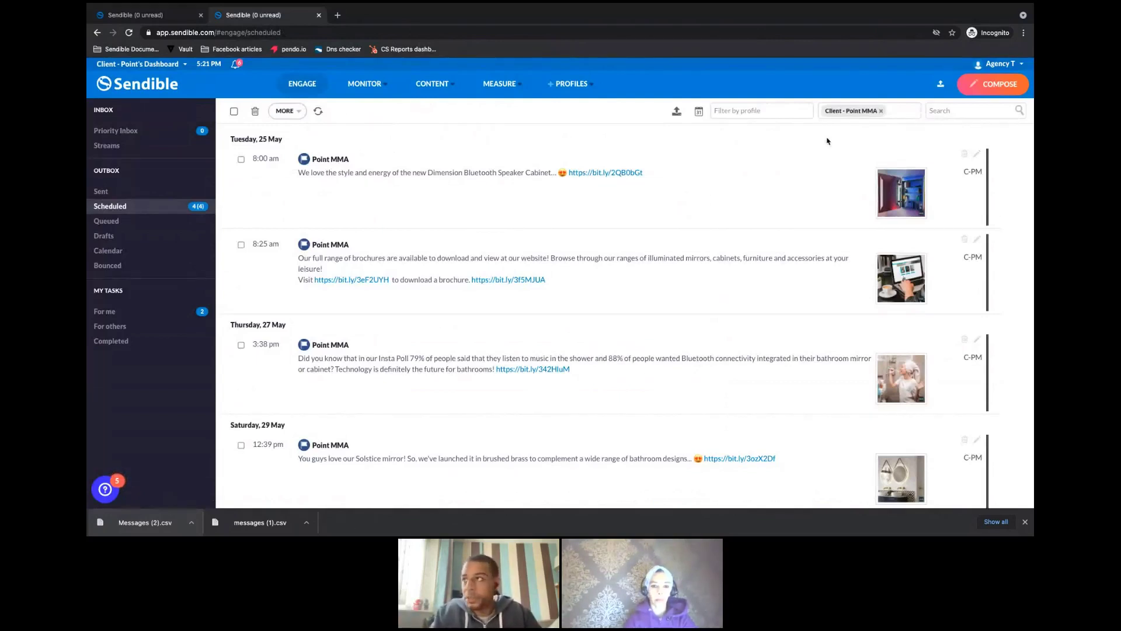
pyautogui.click(178, 154)
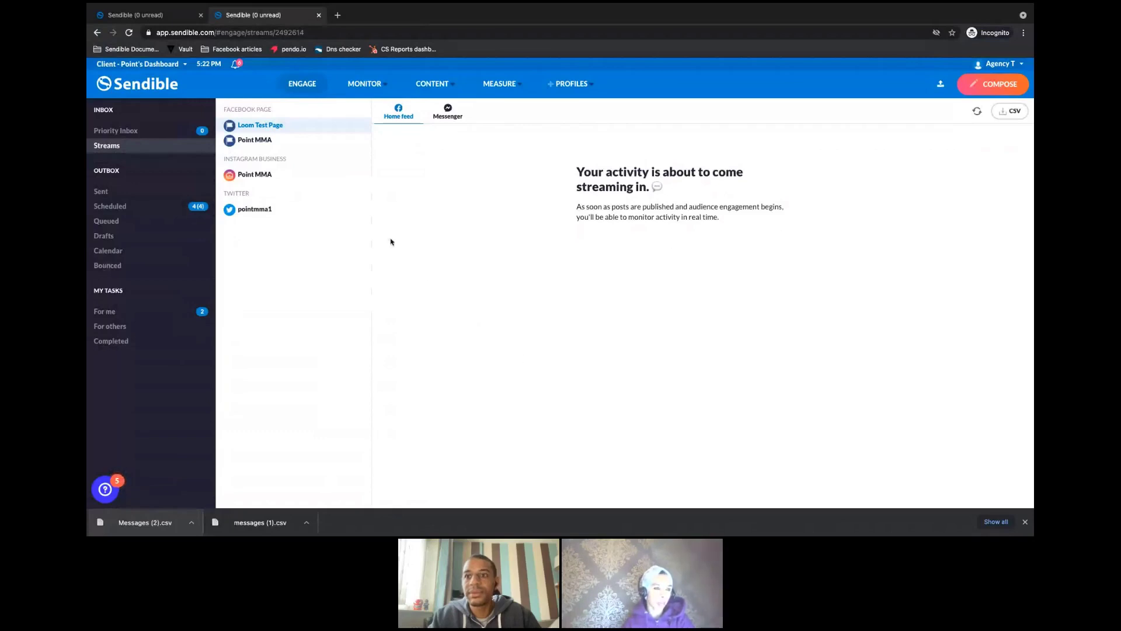
# Return to Client 2's priority inbox and draft the reply "Thanks for message" to the newest message about operational hours.
pyautogui.click(163, 15)
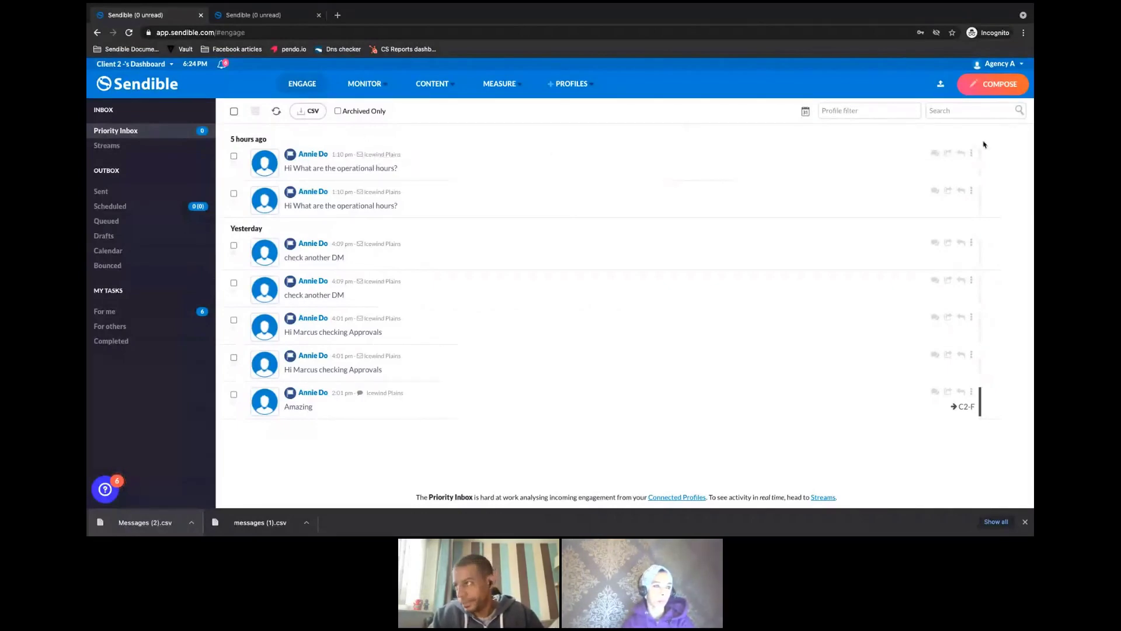
pyautogui.click(962, 156)
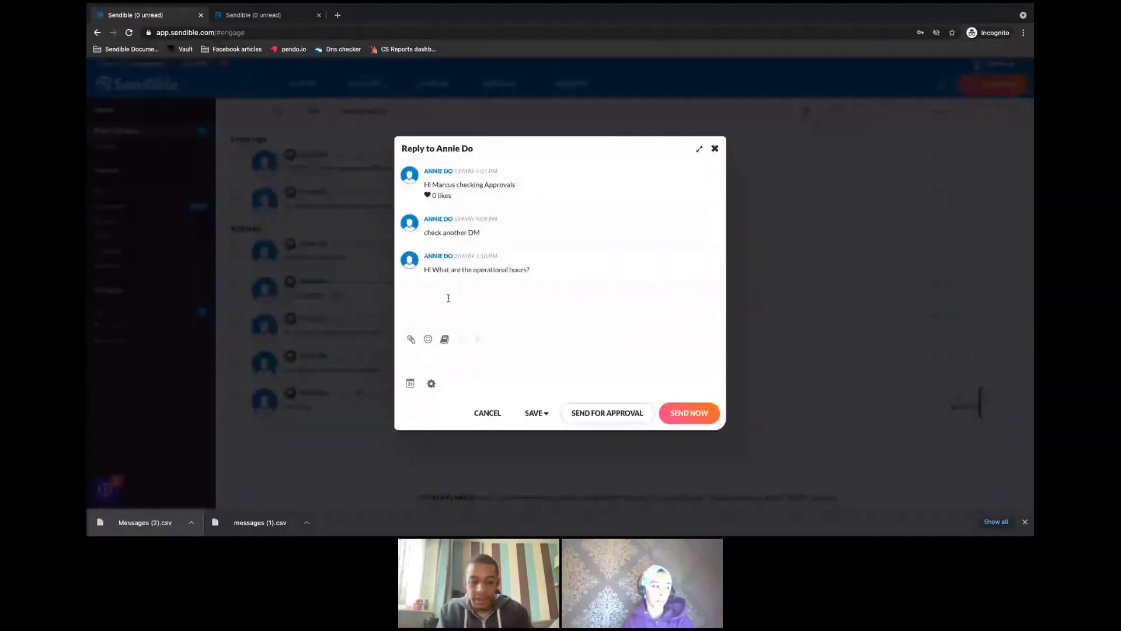
pyautogui.write('T')
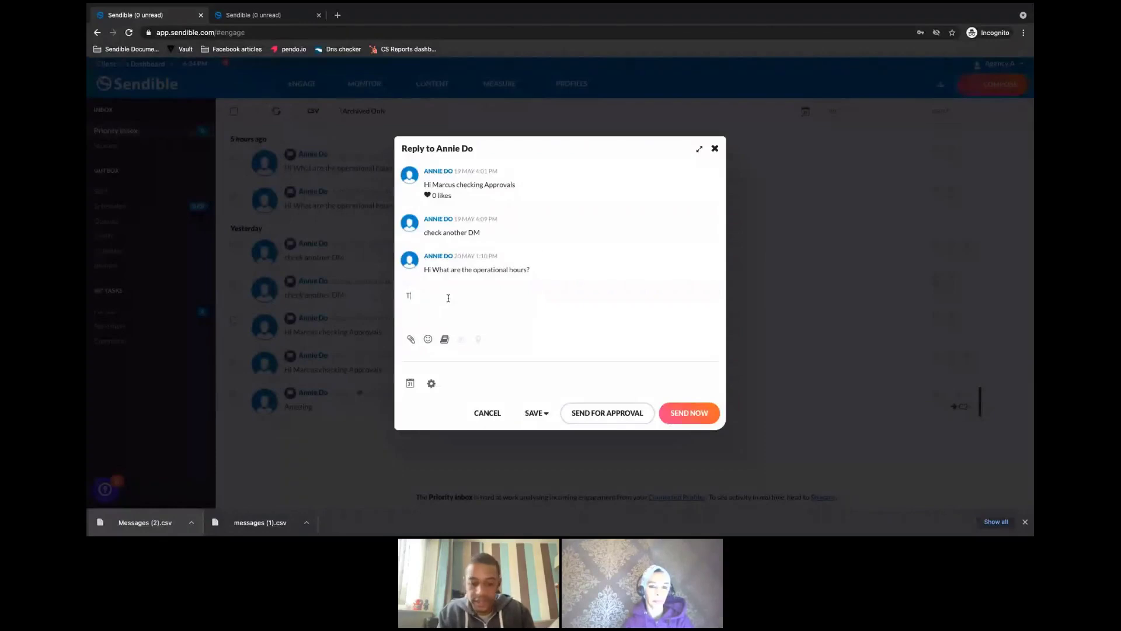
pyautogui.write('Hhanks for message')
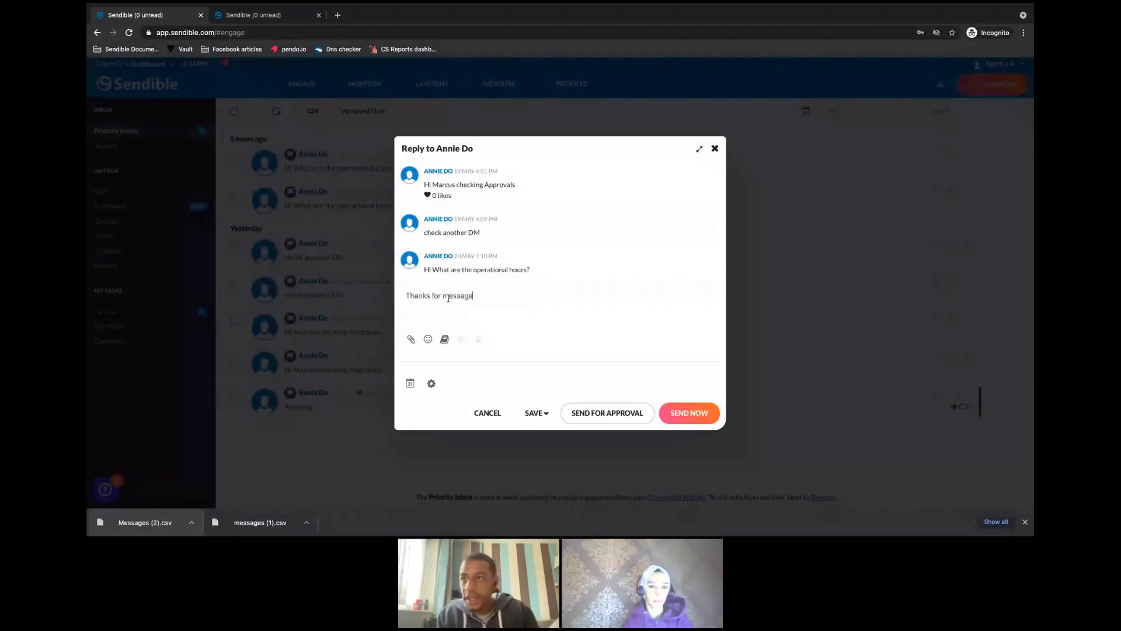
# Look through the possible approvers for the drafted reply and close the approval request without sending it.
pyautogui.click(597, 419)
pyautogui.click(488, 143)
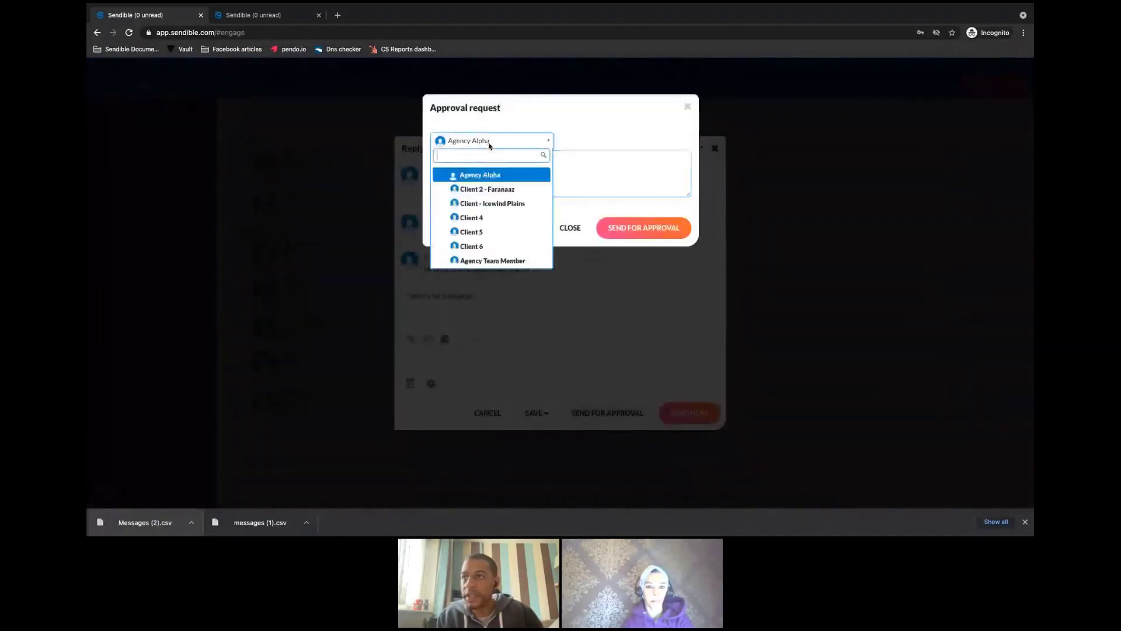
pyautogui.click(611, 120)
pyautogui.click(688, 107)
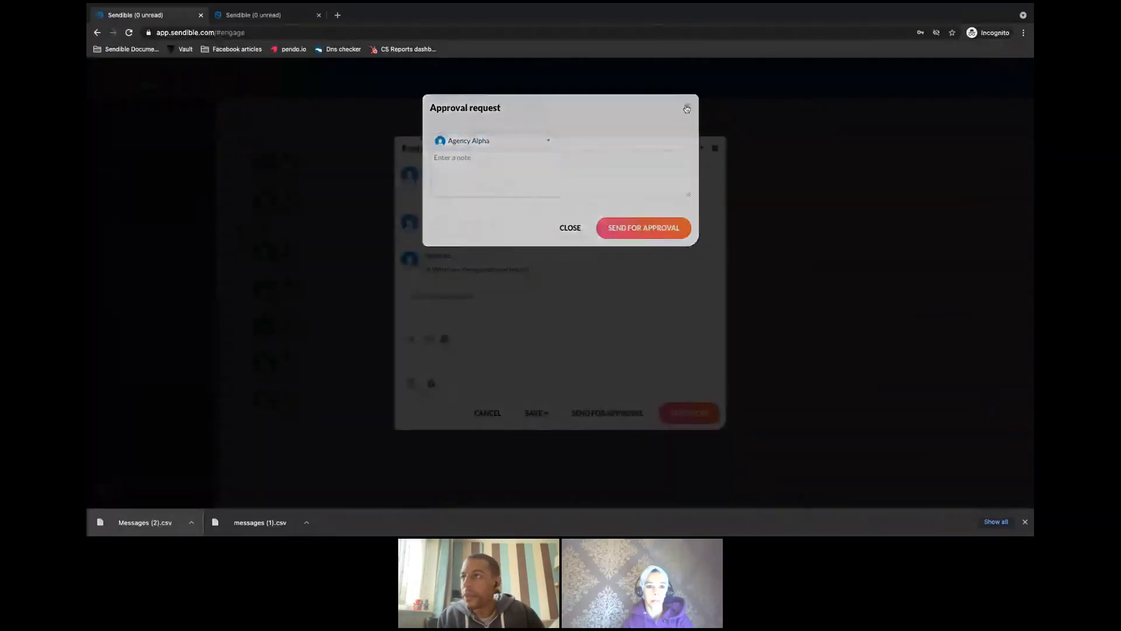
# Discard the drafted reply to the operational hours message.
pyautogui.click(715, 148)
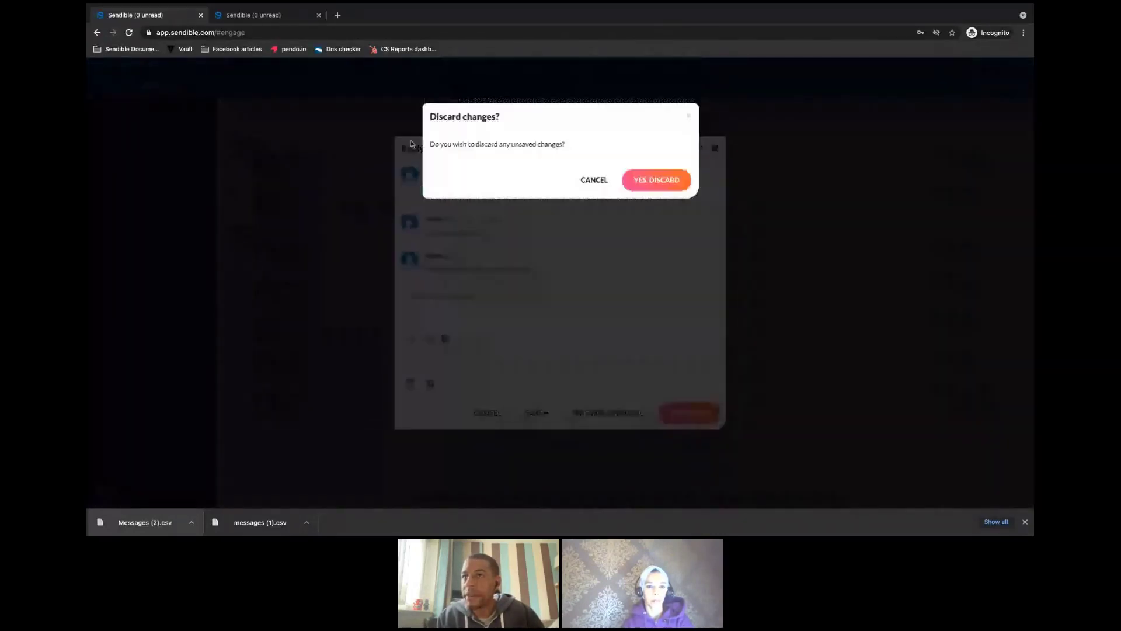
pyautogui.click(598, 183)
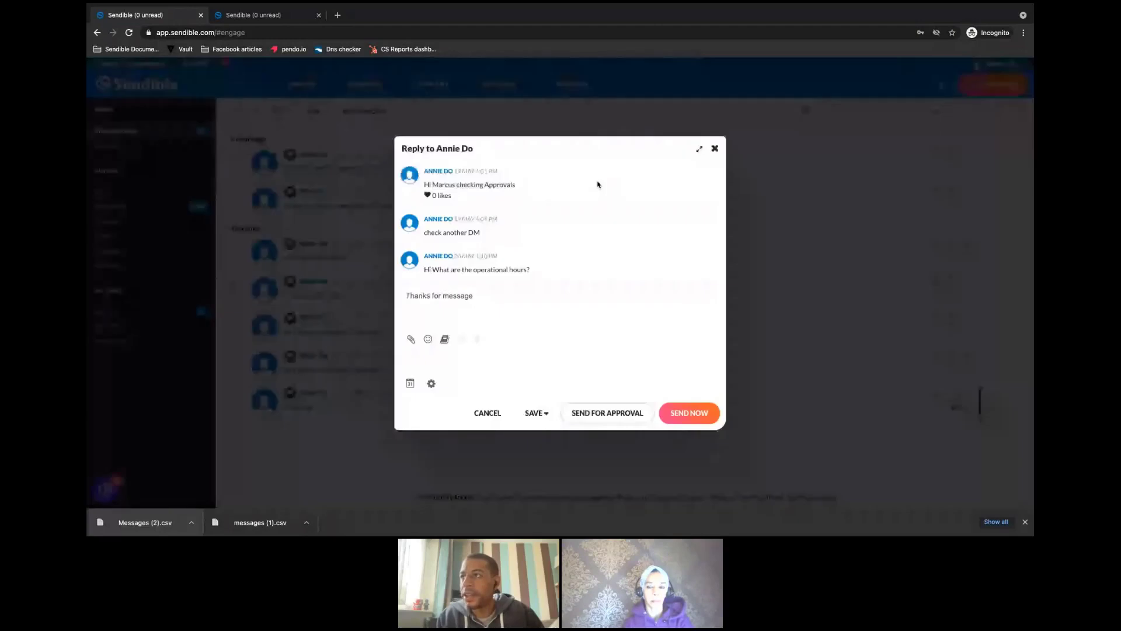
pyautogui.click(500, 416)
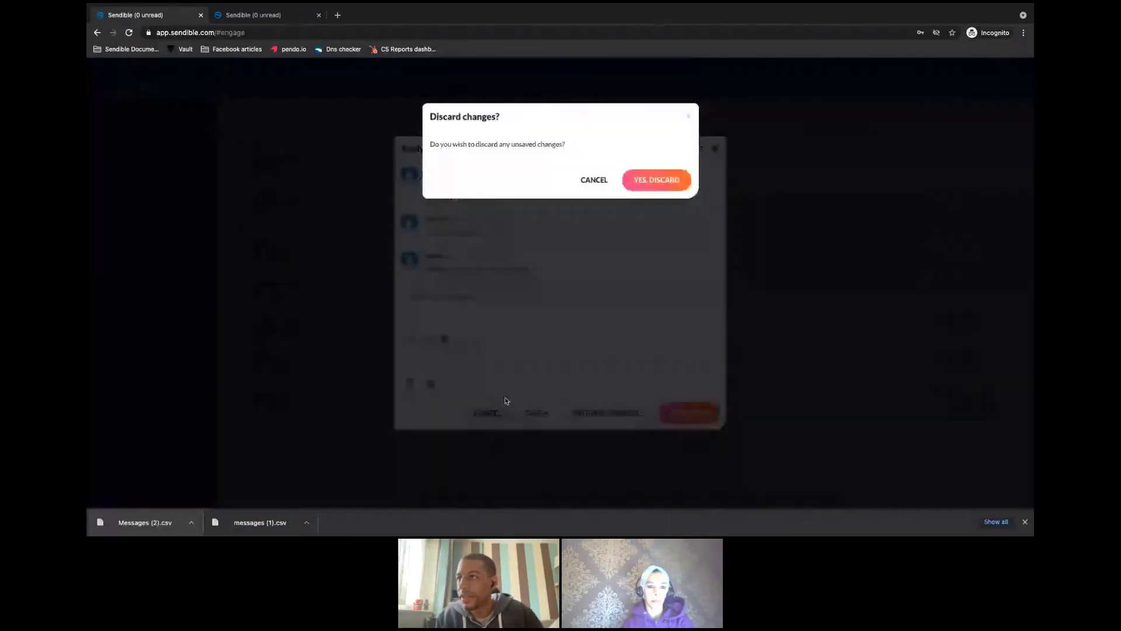
pyautogui.click(660, 180)
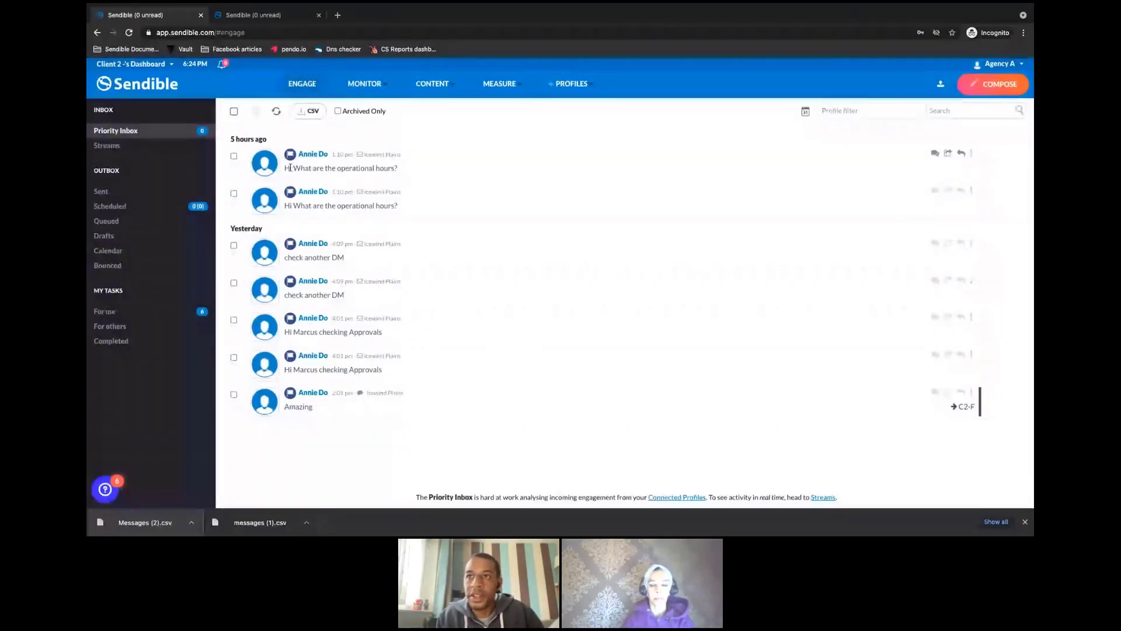
# Open the assignment of the newest "Hi What are the operational hours?" message and choose Client 2 as the assignee.
pyautogui.tripleClick(290, 167)
pyautogui.click(438, 170)
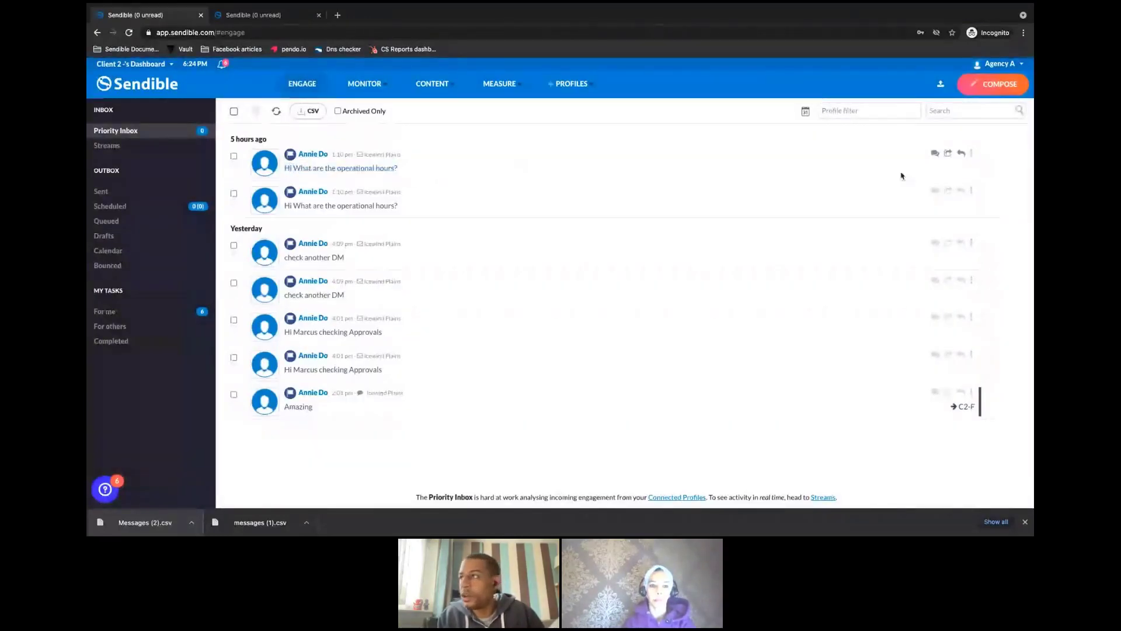
pyautogui.click(972, 155)
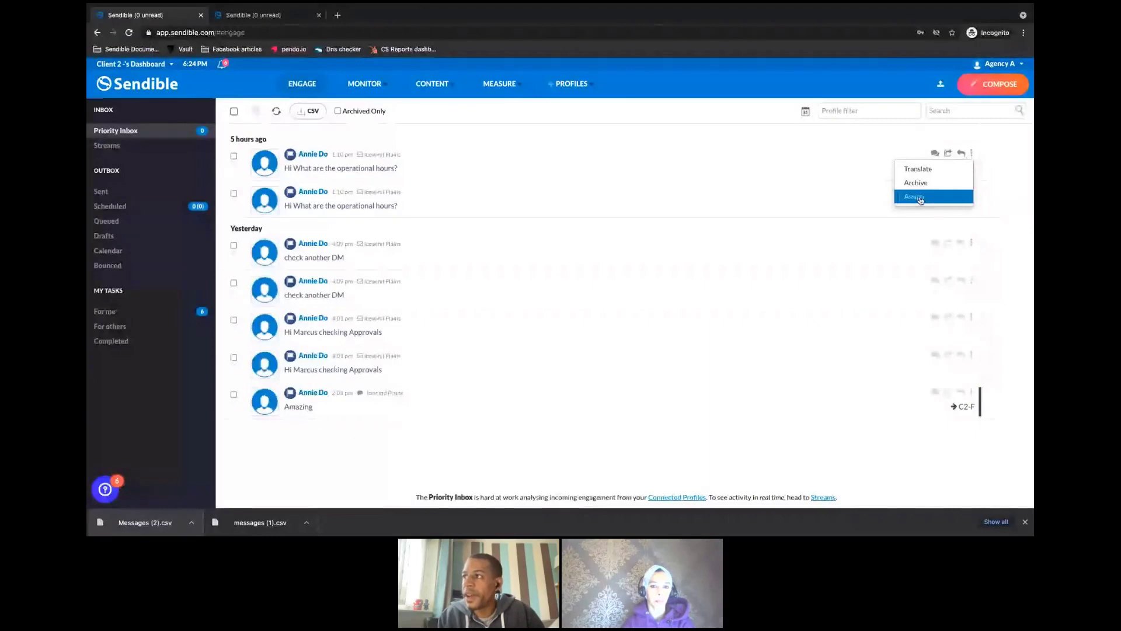
pyautogui.moveTo(971, 153)
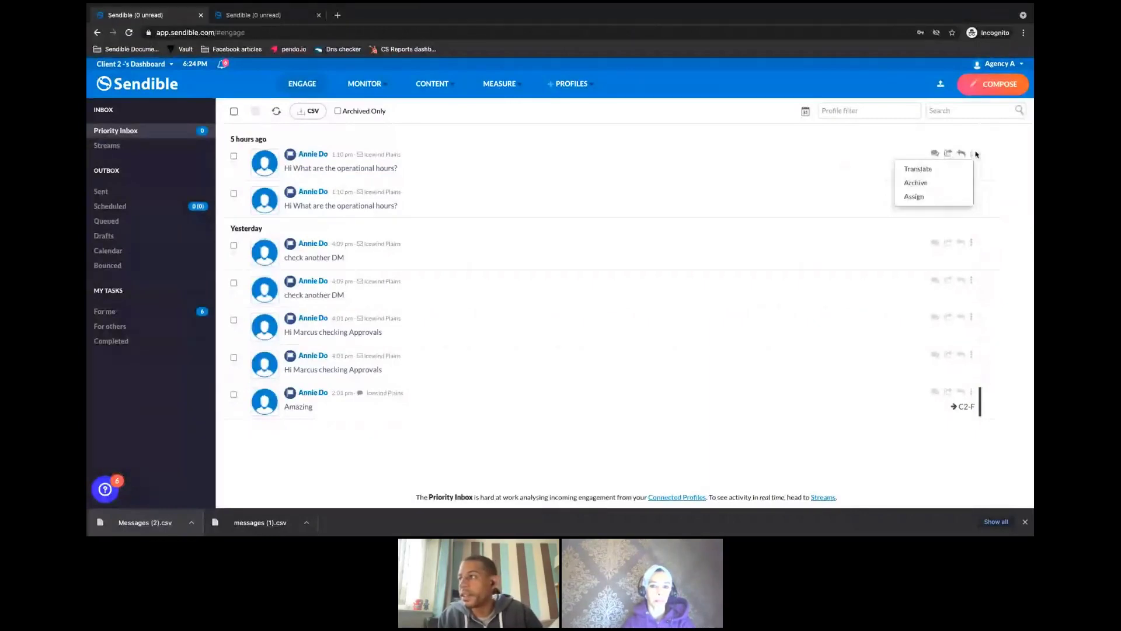
pyautogui.click(931, 199)
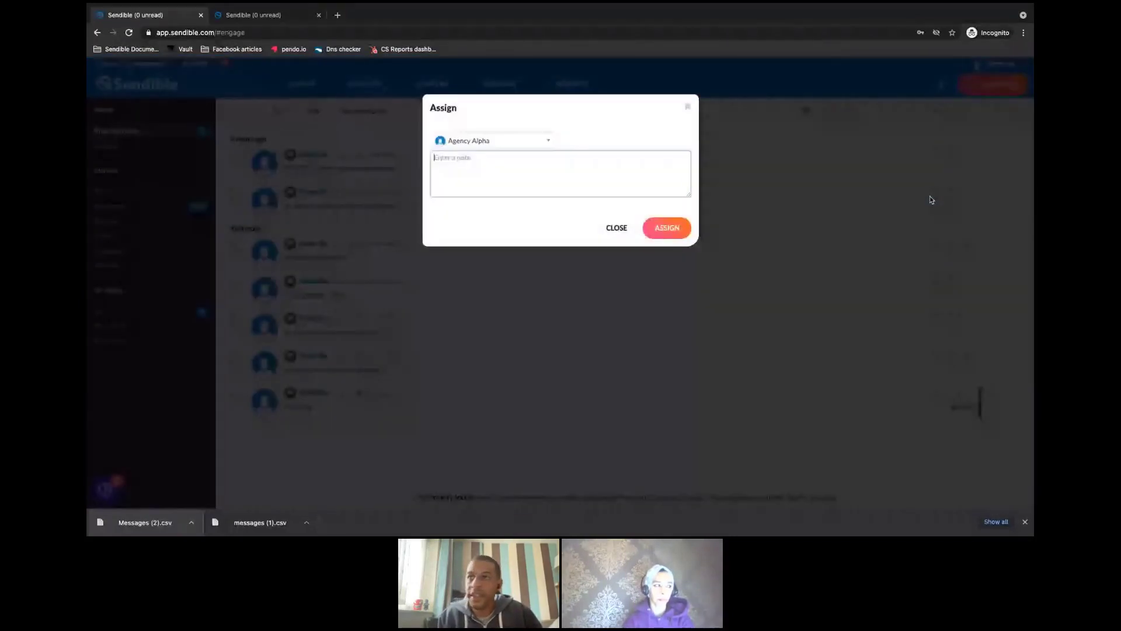
pyautogui.click(544, 144)
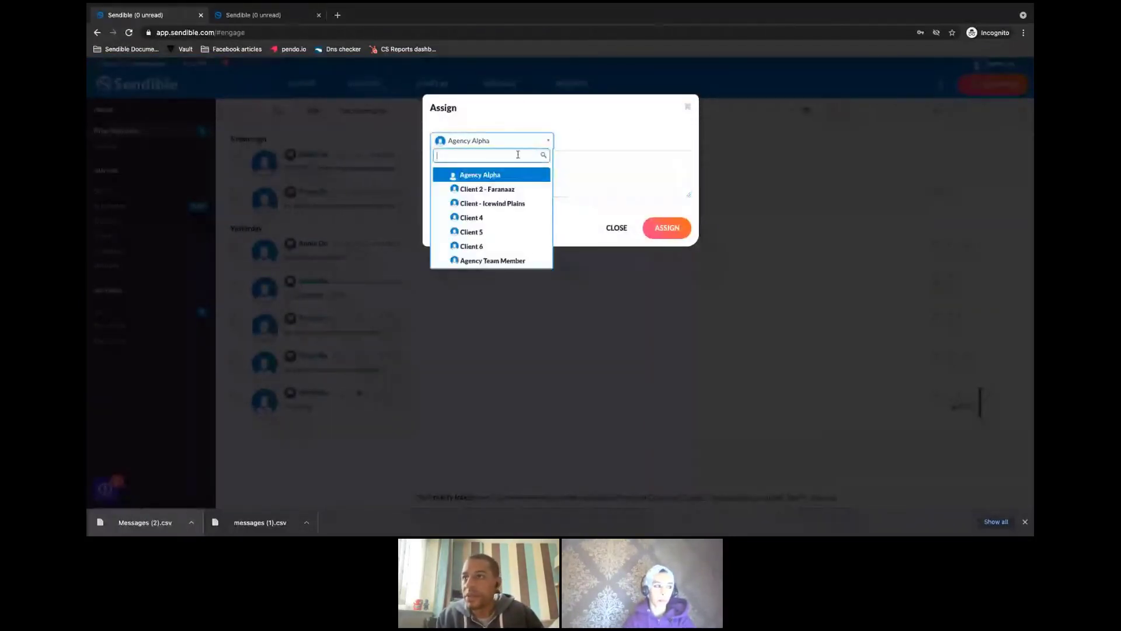
pyautogui.click(479, 190)
# Add a note asking Client 2 to please respond to the message's sender, and assign the message.
pyautogui.click(472, 164)
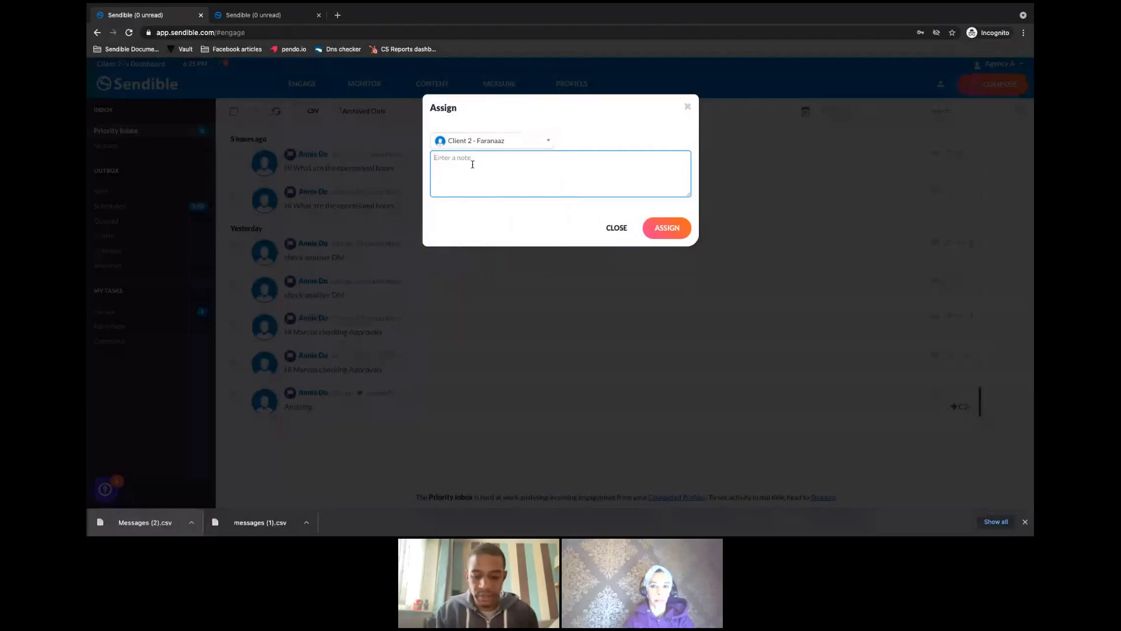
pyautogui.write('Please r')
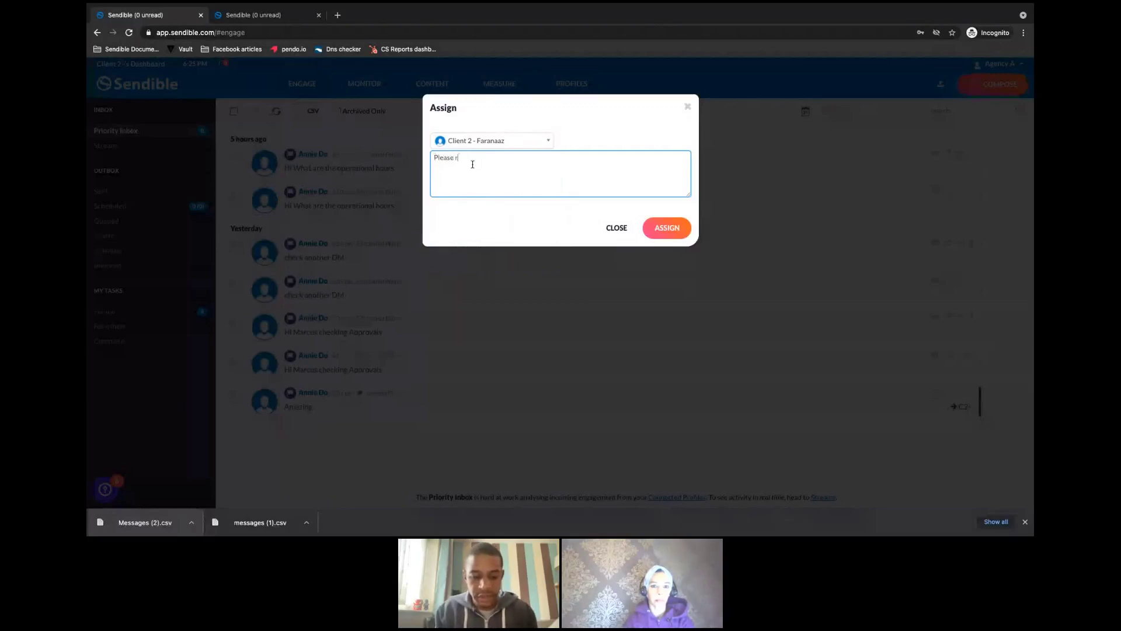
pyautogui.write('e')
pyautogui.write('spo')
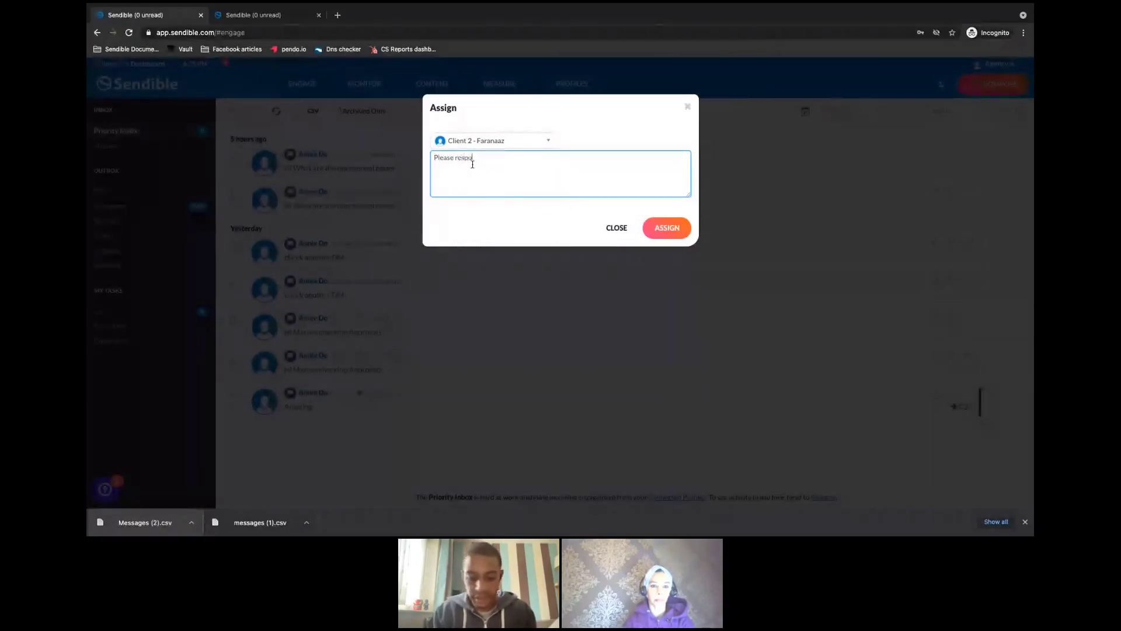
pyautogui.write('nd to Annie')
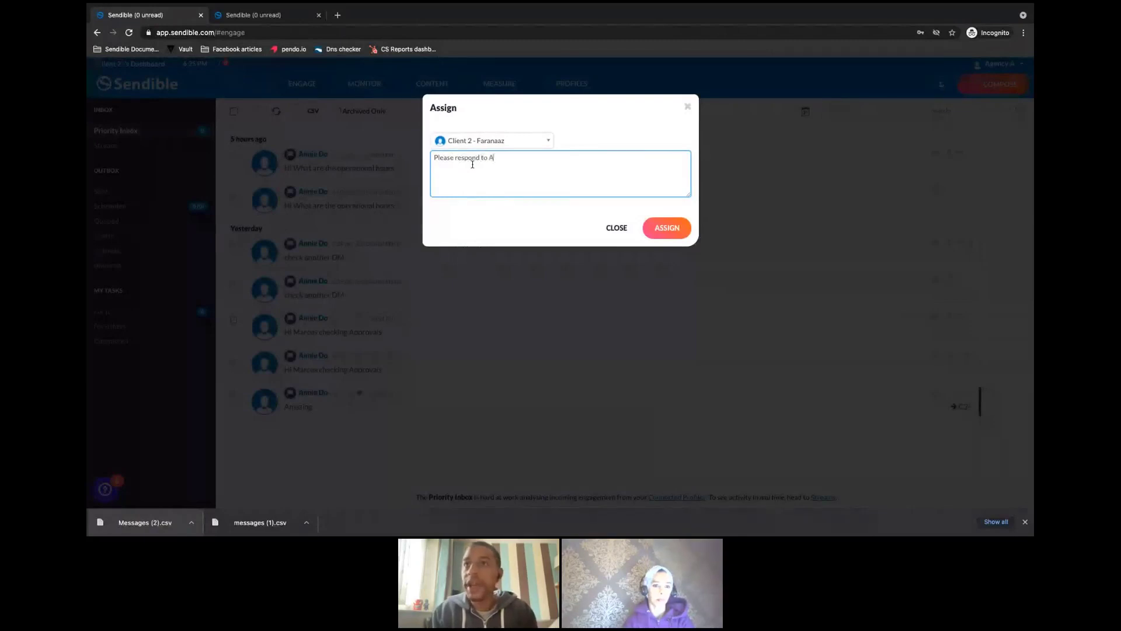
pyautogui.click(657, 233)
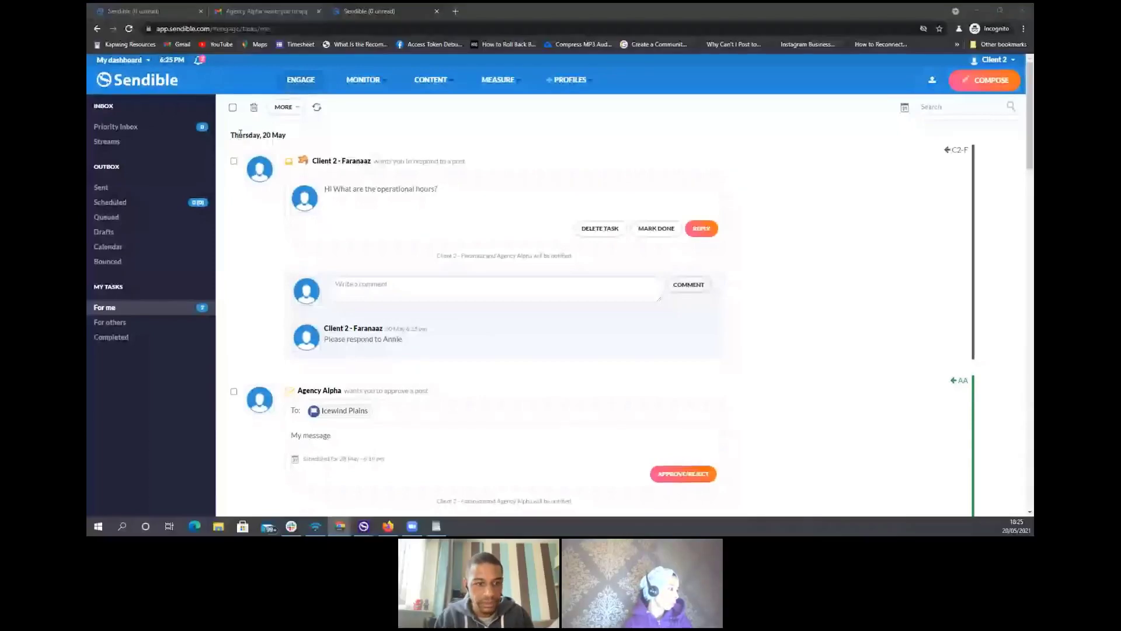
# From Client 2's dashboard, check the newest task notification and open a reply to the assigned operational hours message.
pyautogui.click(201, 62)
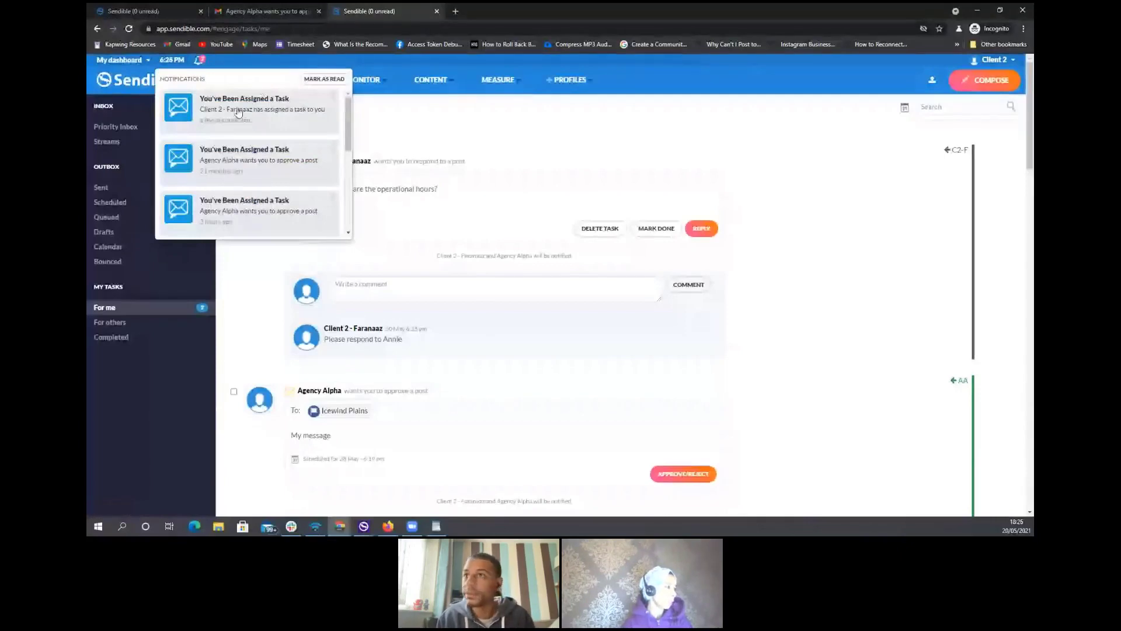
pyautogui.click(319, 124)
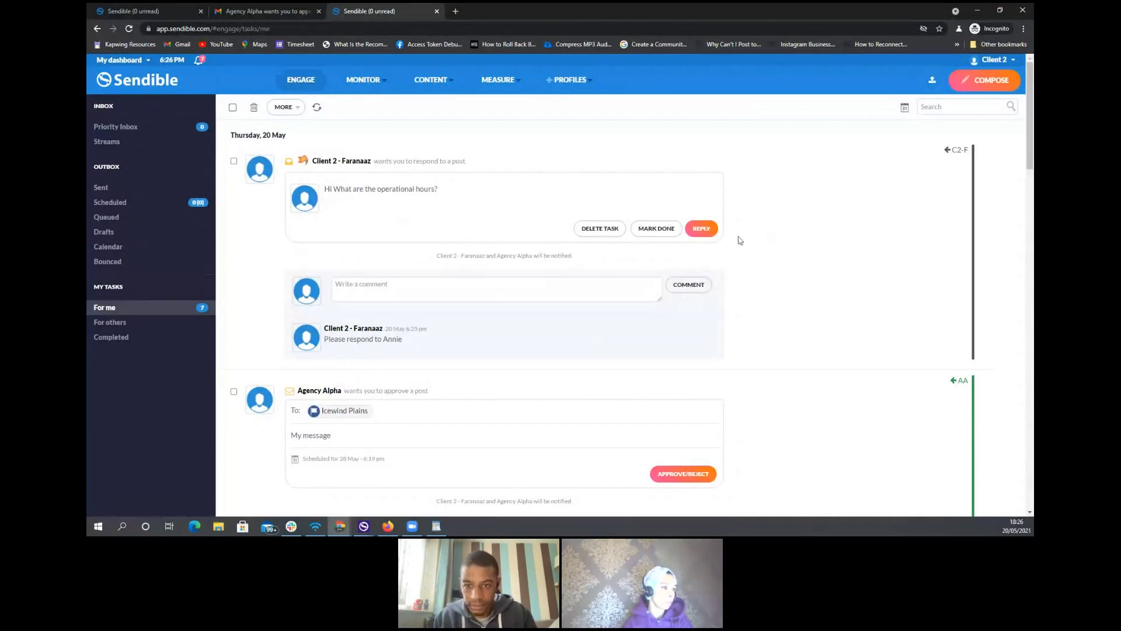
pyautogui.click(710, 231)
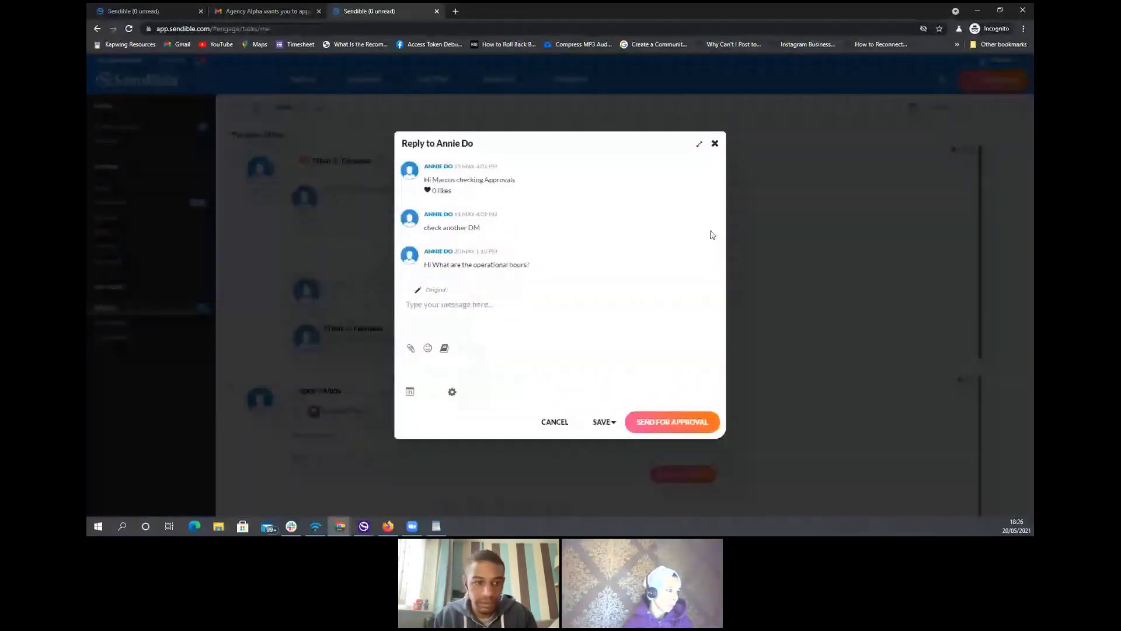
# Draft the reply "The hours are 13:30pm-20:00pm" to the operational hours message, and close the reply without sending it.
pyautogui.click(496, 305)
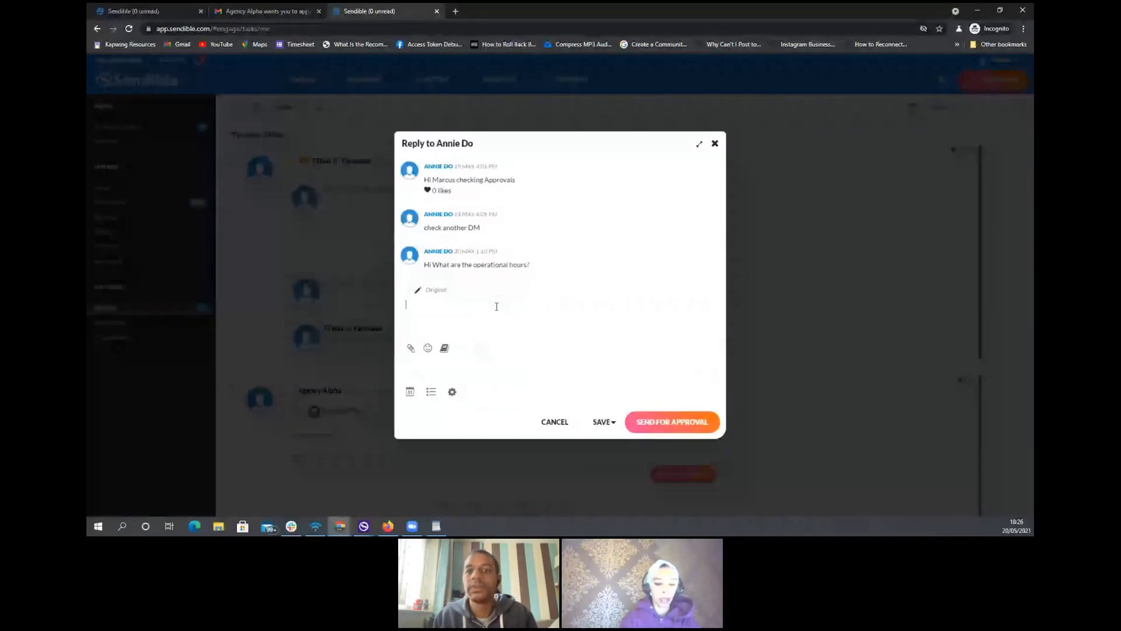
pyautogui.write('Th')
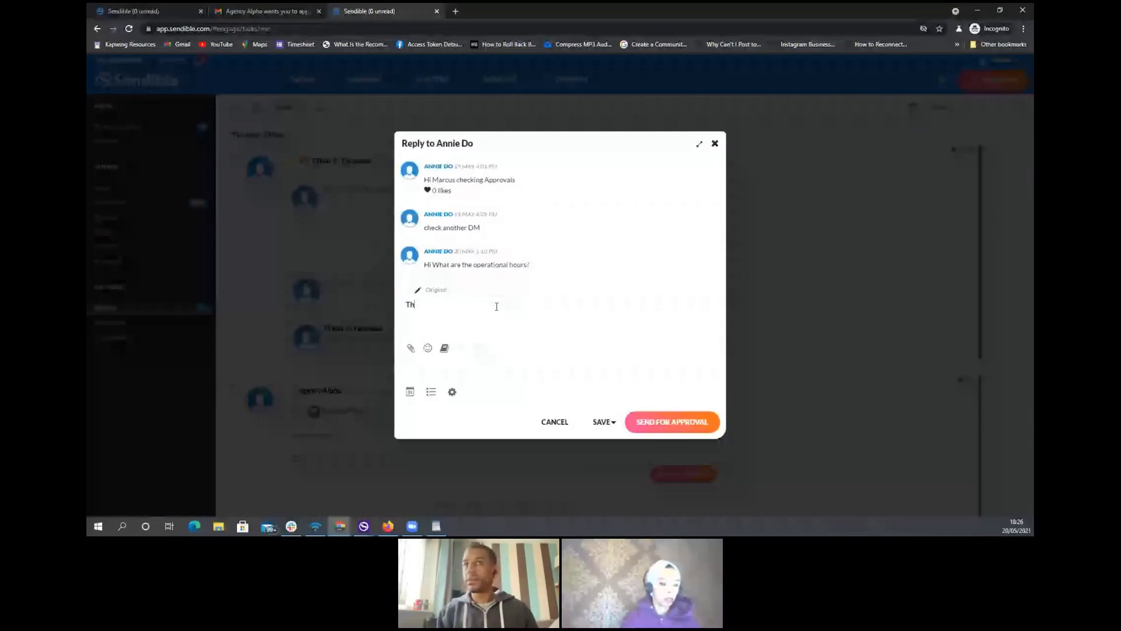
pyautogui.write('e hours are 1')
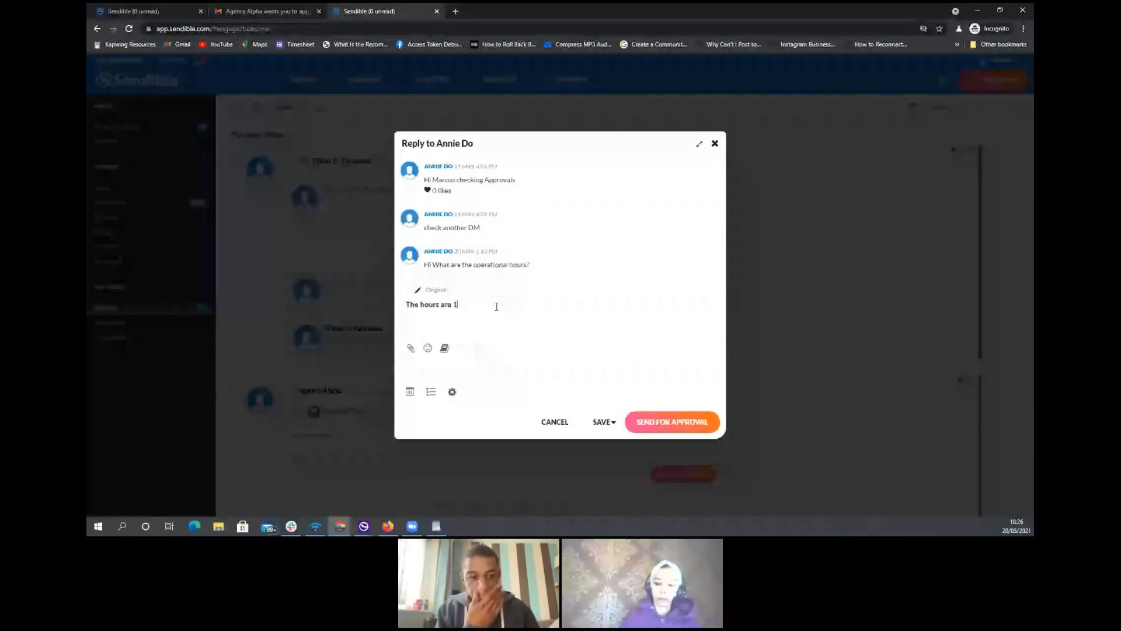
pyautogui.write('3:')
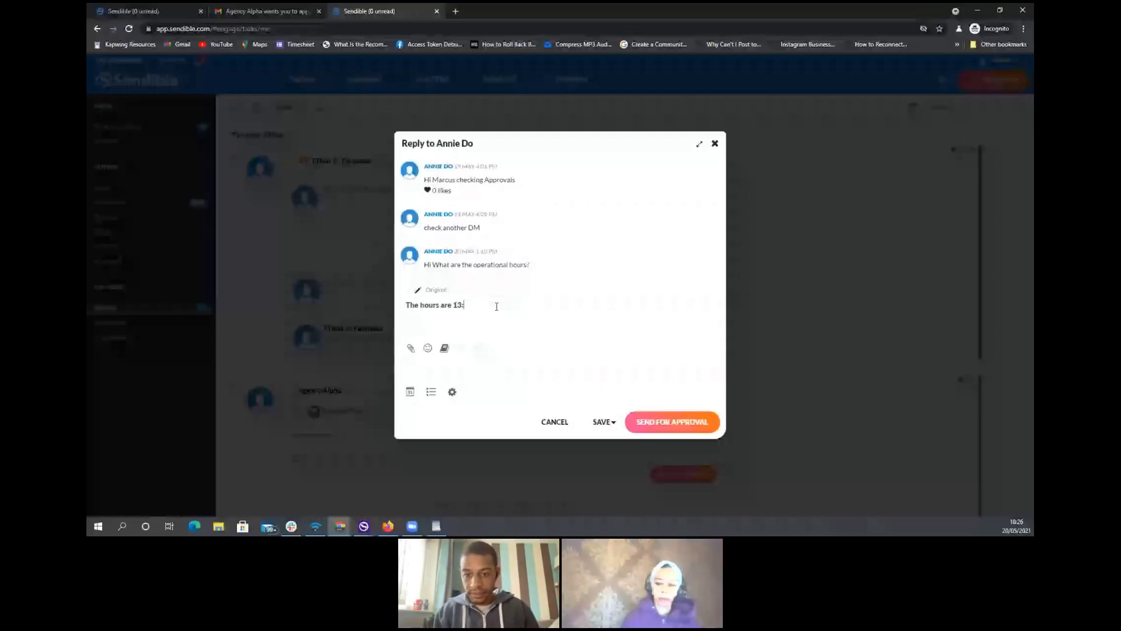
pyautogui.write('30pm-20')
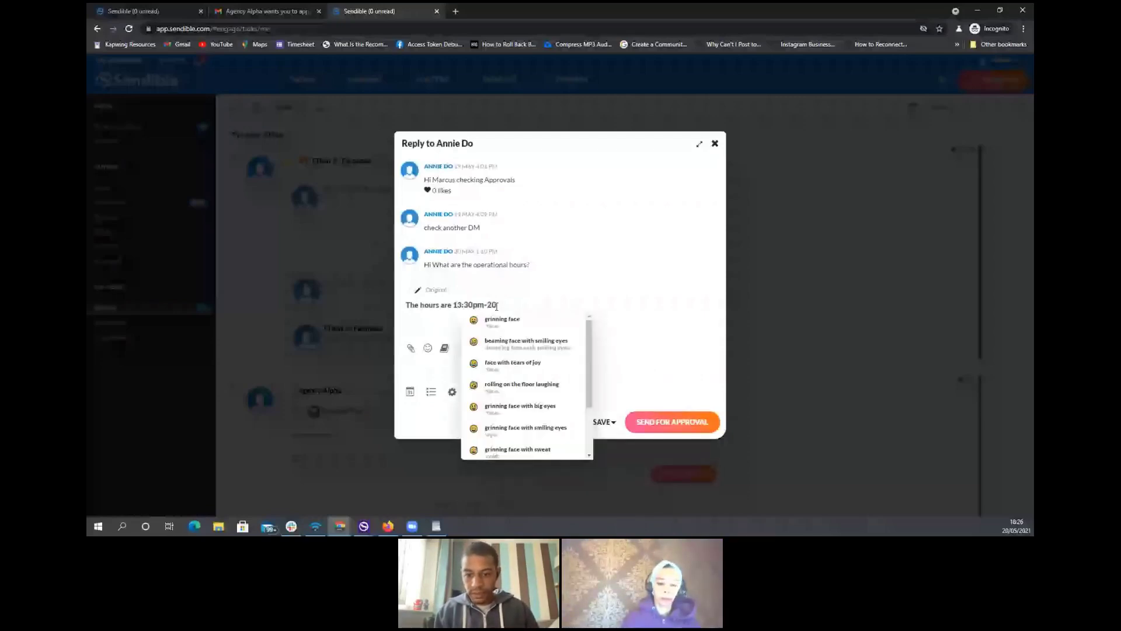
pyautogui.write(':00pm')
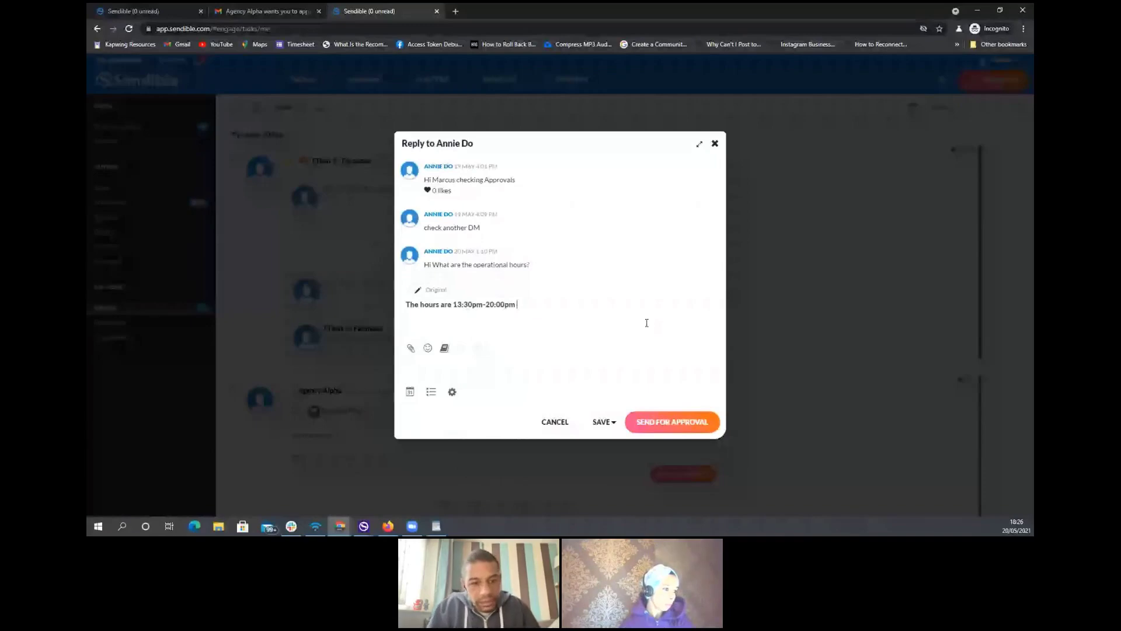
pyautogui.click(715, 148)
pyautogui.click(681, 182)
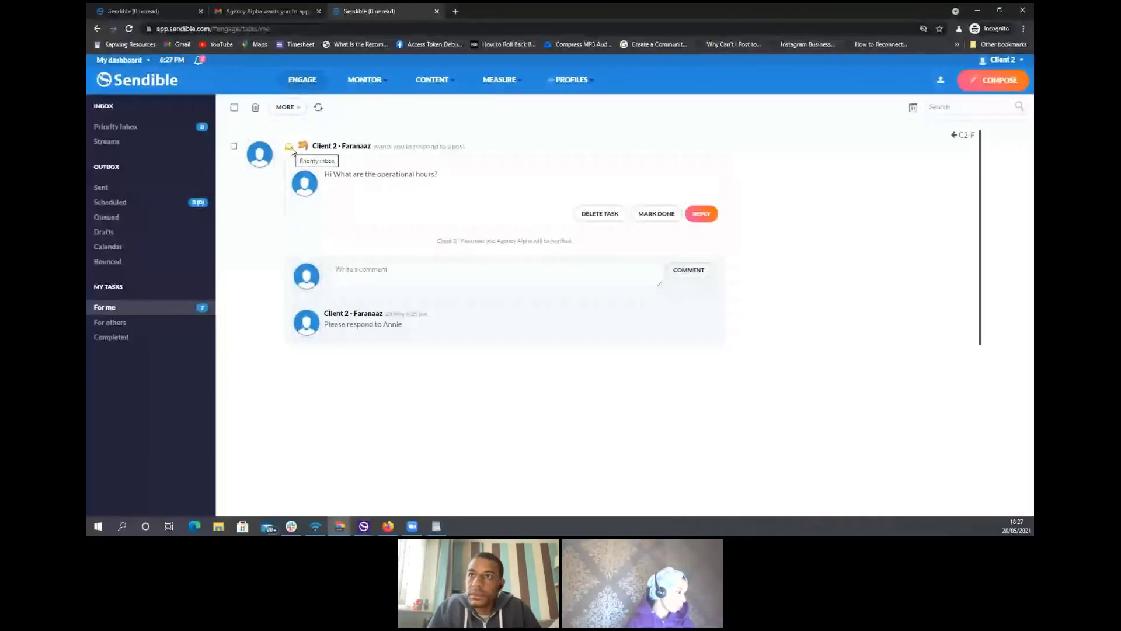
# Review Client 2's tasks for others and the completed tasks, including the messages approved by Agency Alpha.
pyautogui.click(158, 331)
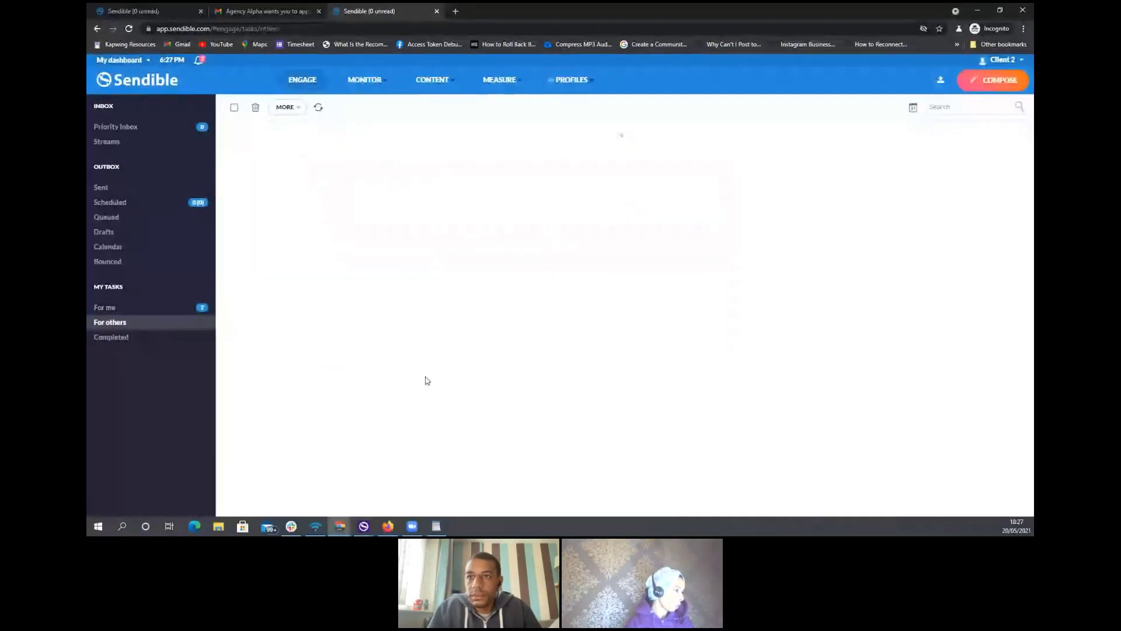
pyautogui.click(138, 340)
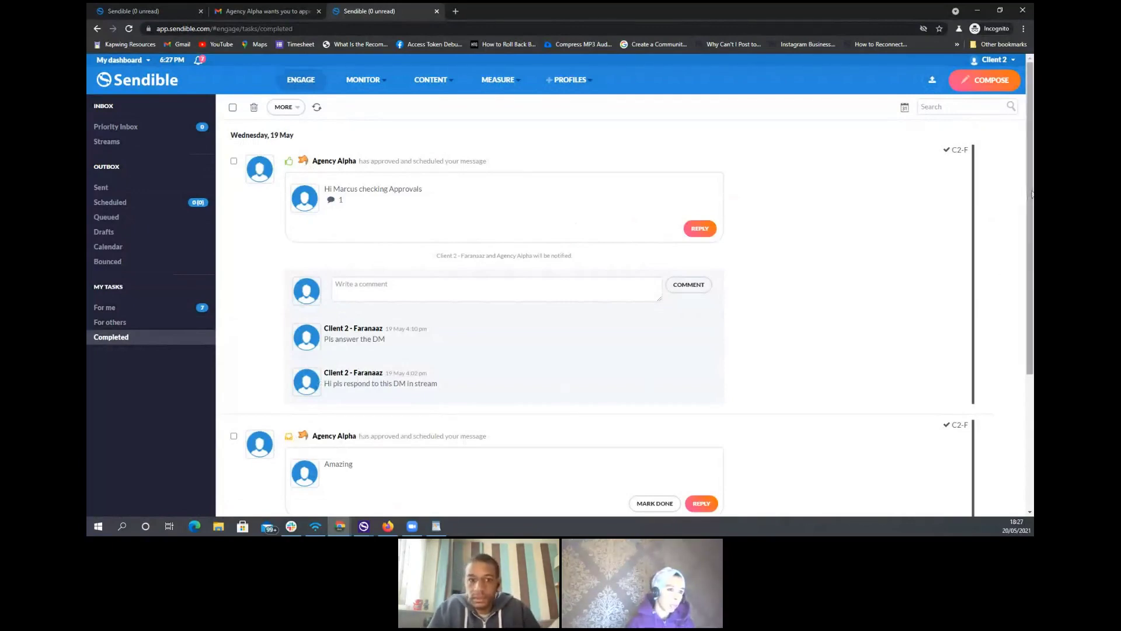
pyautogui.scroll(-3, 1032, 194)
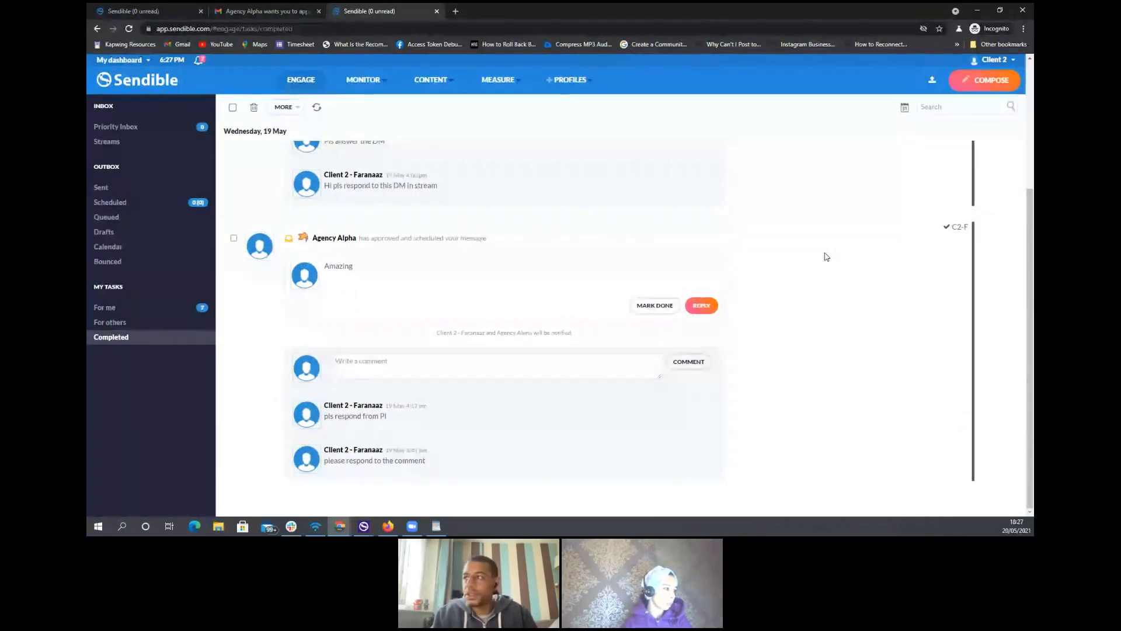
pyautogui.click(407, 373)
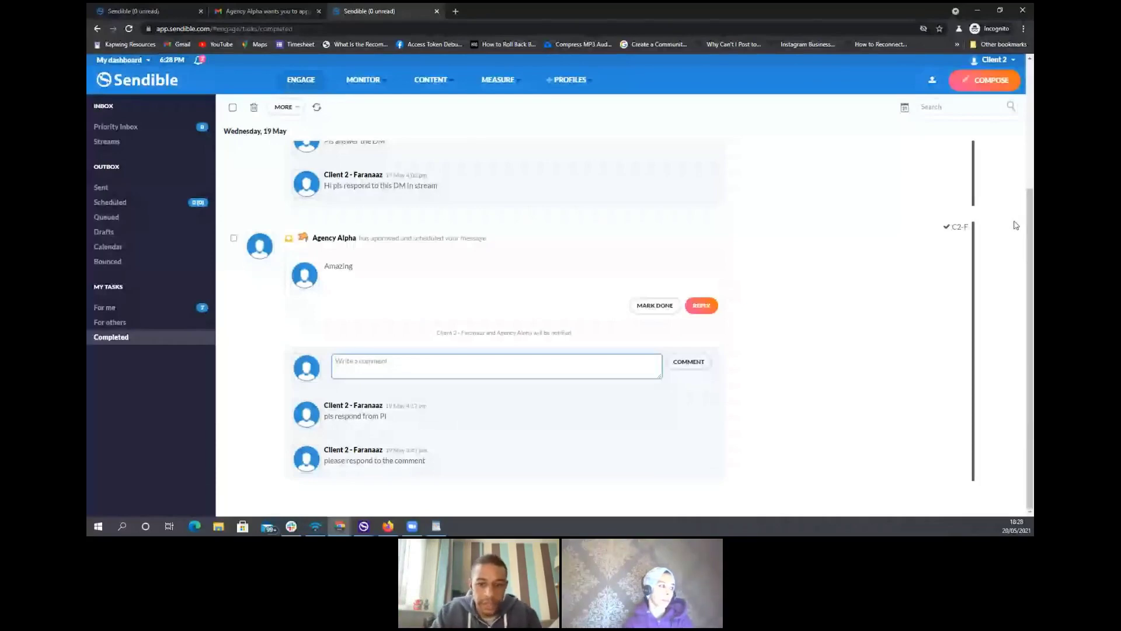
pyautogui.scroll(2, 1016, 225)
# Return to the tasks assigned to Client 2, view the reply window for the operational hours message, and close it.
pyautogui.click(127, 309)
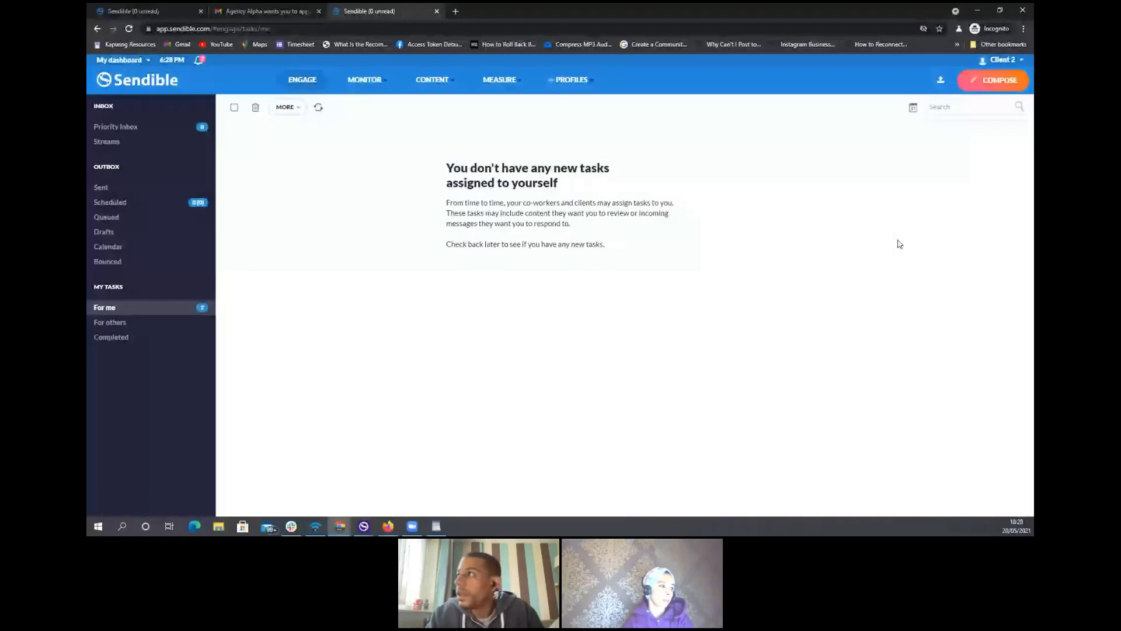
pyautogui.click(702, 230)
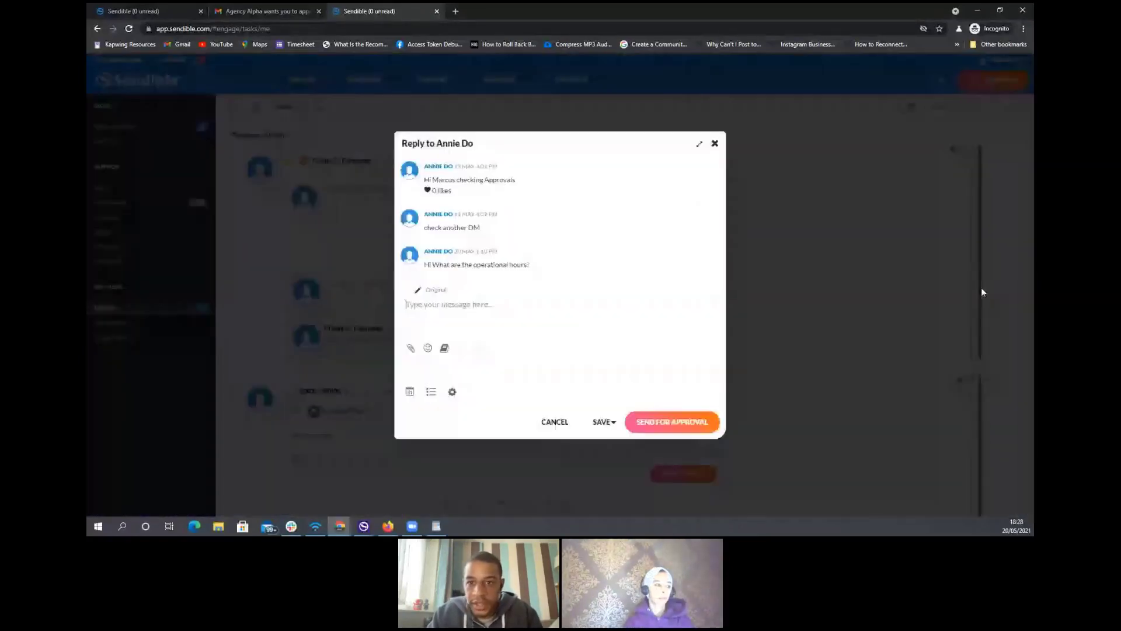
pyautogui.click(714, 143)
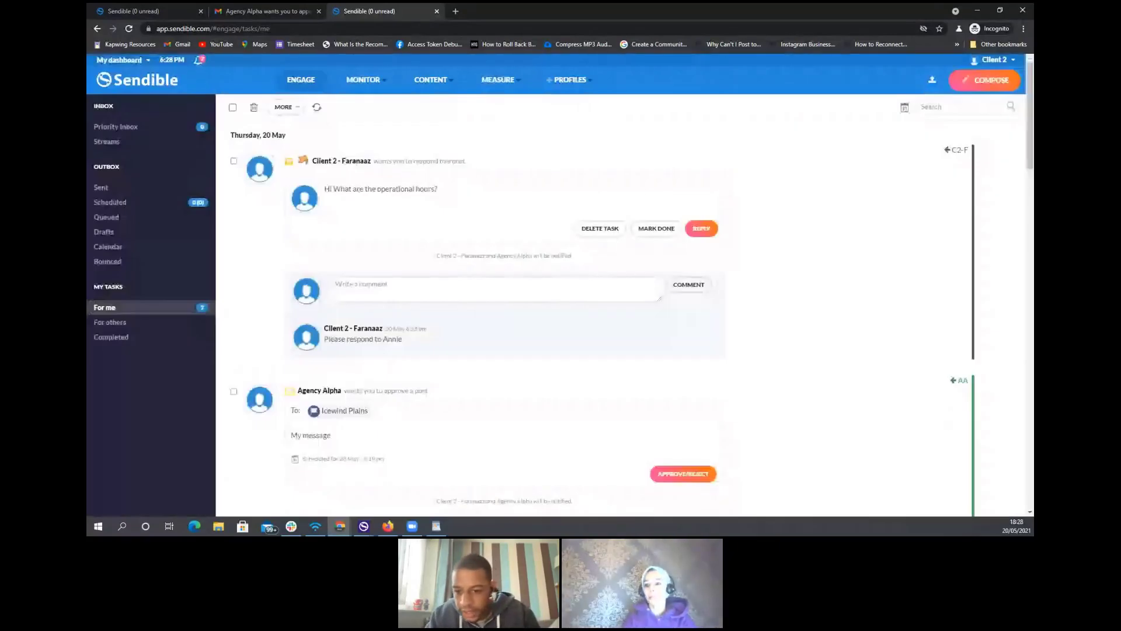